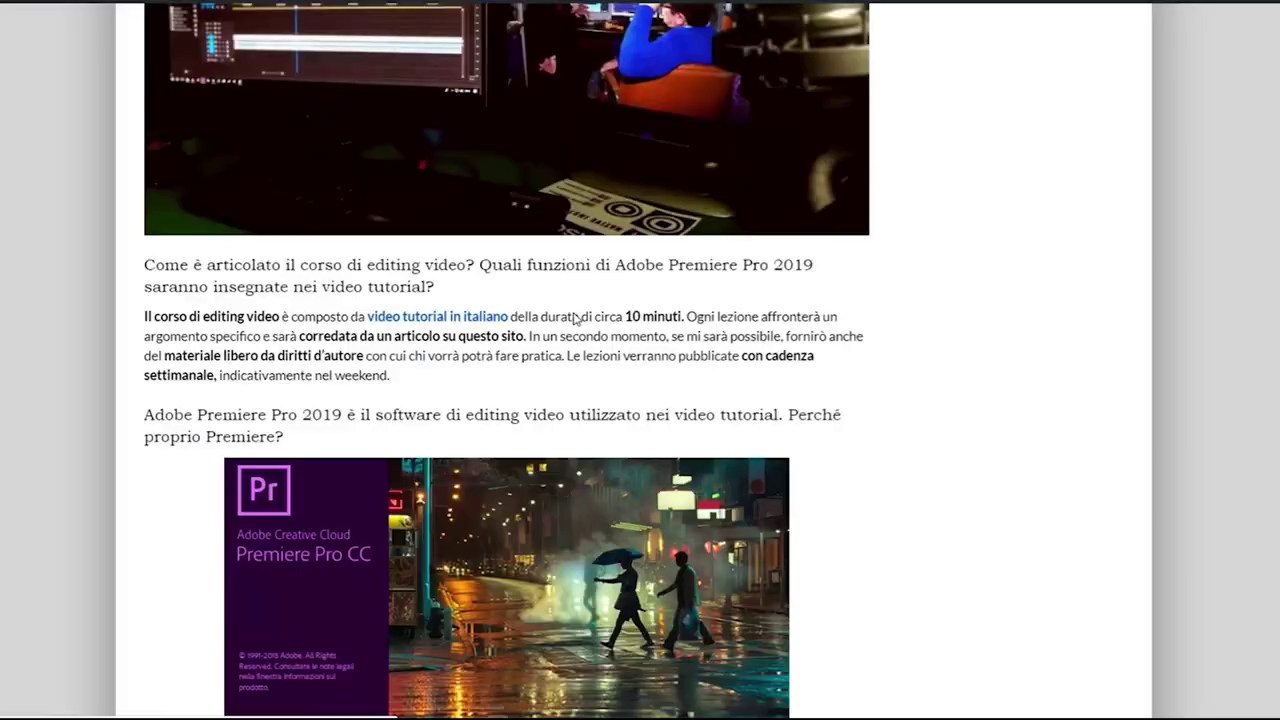
- Scroll the fabioambrosi.it article down to the numbered Premiere lesson list ending at lesson 44
scroll(573, 317, down, 10)
scroll(560, 320, down, 10)
scroll(560, 320, down, 5)
scroll(521, 323, down, 3)
scroll(521, 323, down, 4)
scroll(523, 320, up, 3)
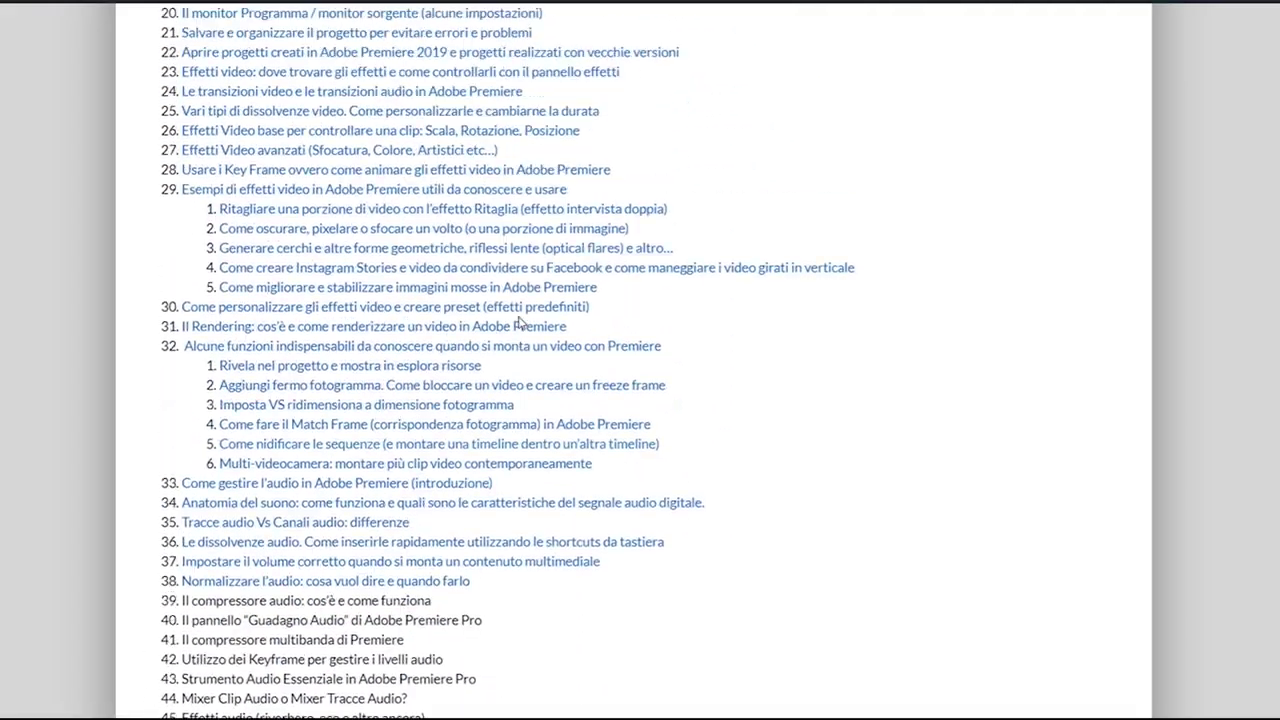
scroll(516, 323, up, 3)
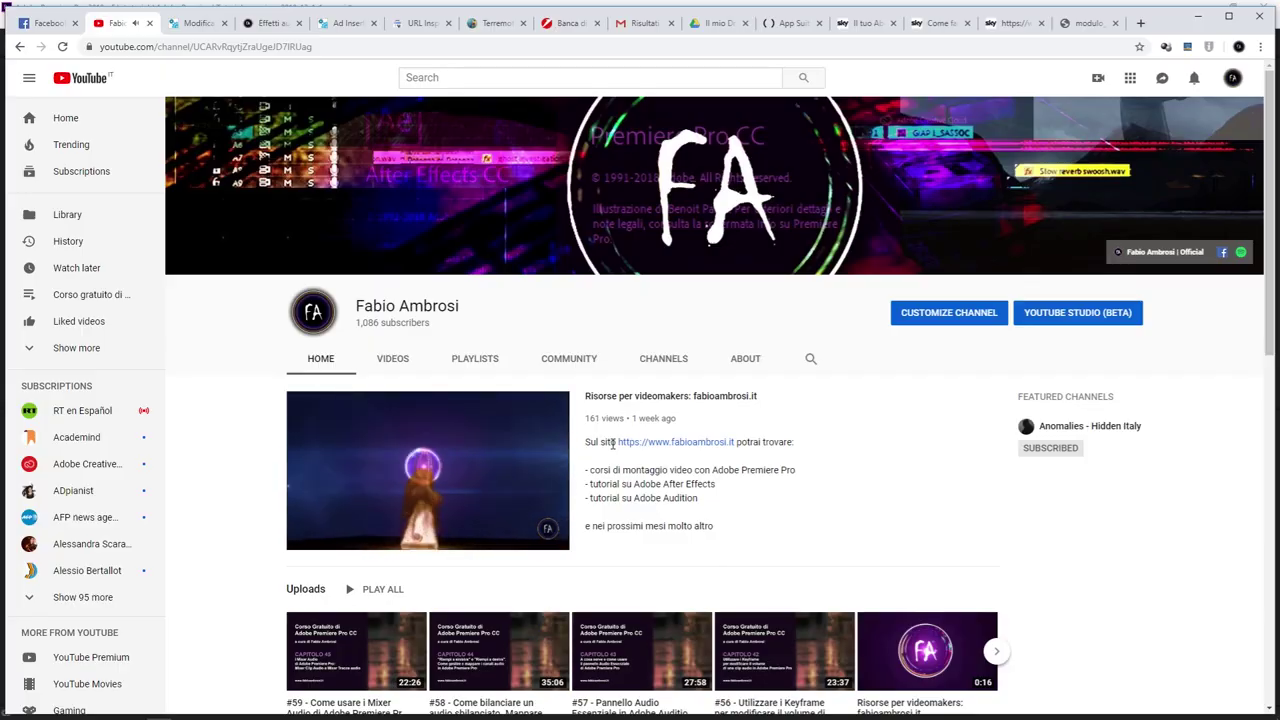
- Scroll the YouTube channel Home tab down to the 'Corso gratuito' playlist and back up
scroll(781, 461, down, 2)
scroll(781, 461, down, 2)
scroll(781, 461, down, 4)
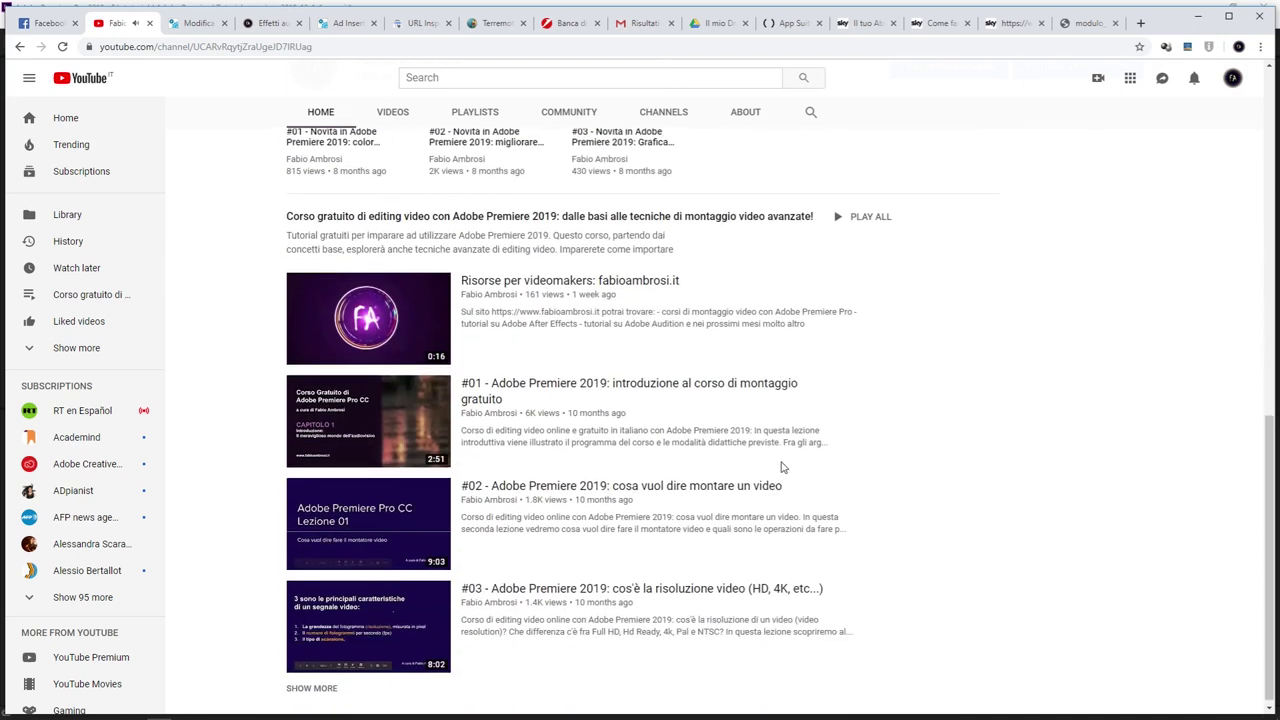
scroll(783, 465, up, 4)
scroll(783, 465, up, 4)
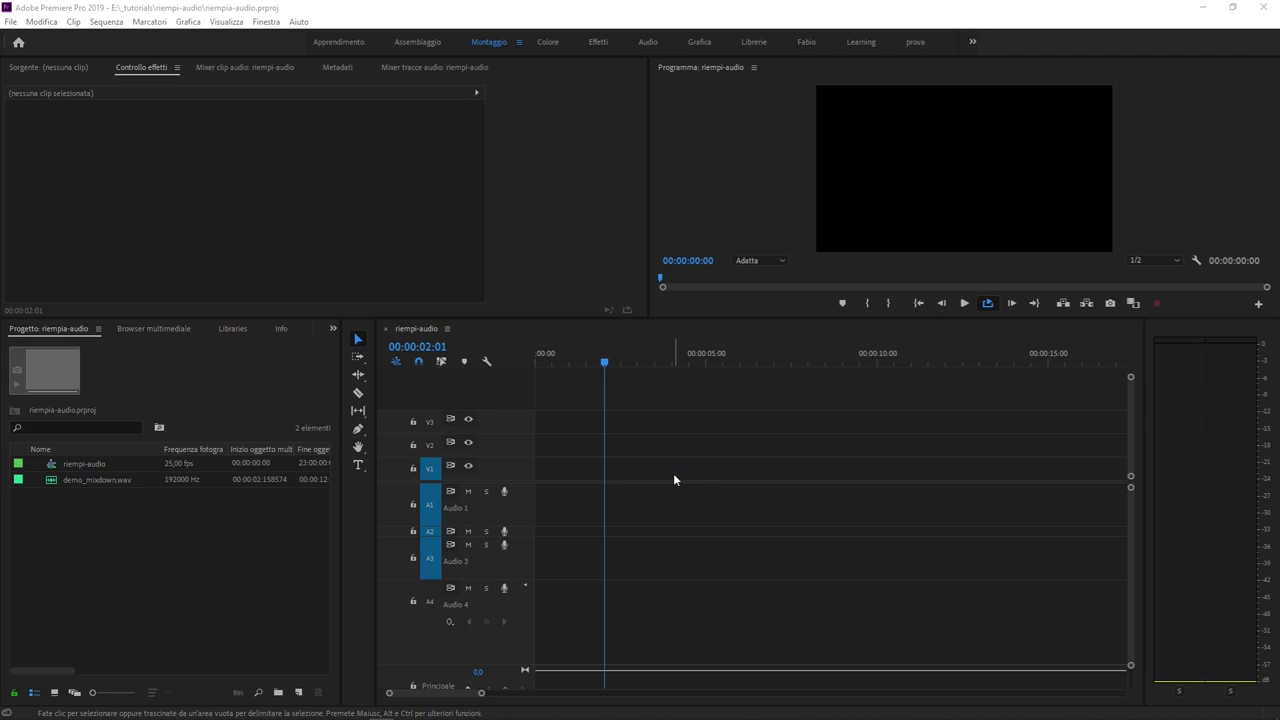
- Place demo_mixdown.wav at the start of Audio 1 and again on Audio 3
click(81, 466)
mouse_move(59, 482)
mouse_down()
mouse_move(507, 520)
mouse_move(499, 512)
mouse_up()
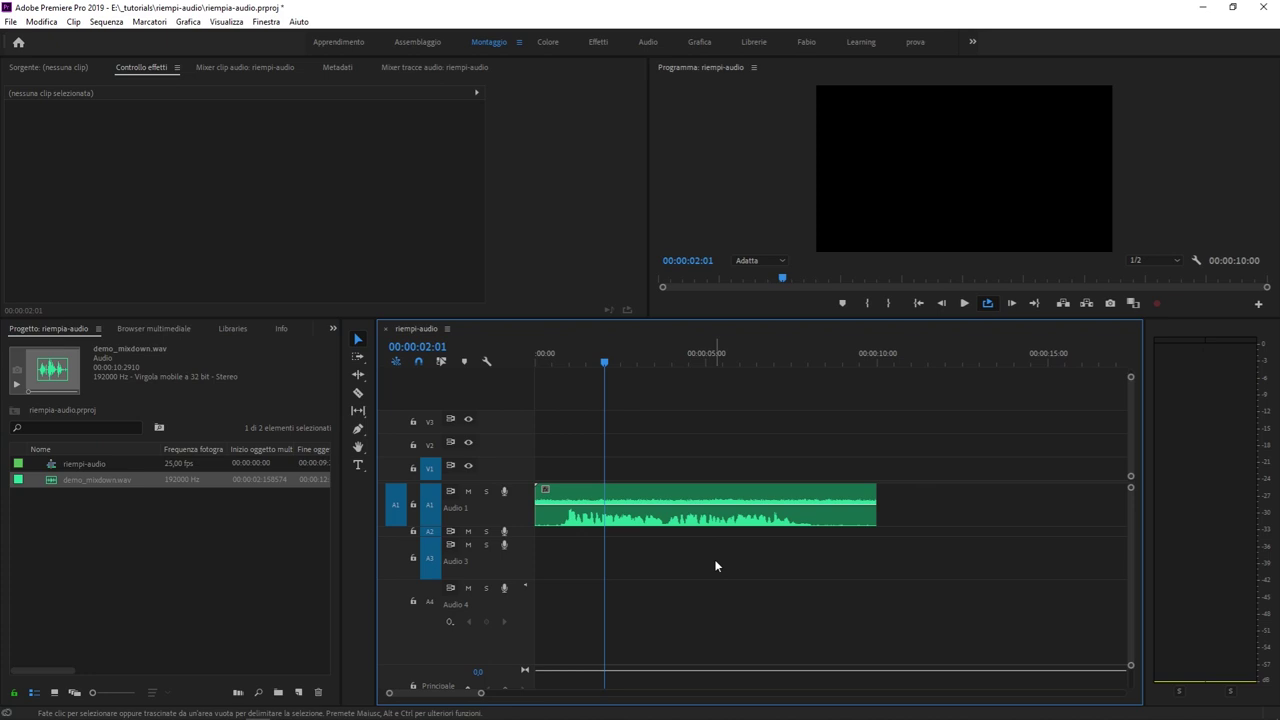
key(minus)
key(minus)
key(minus)
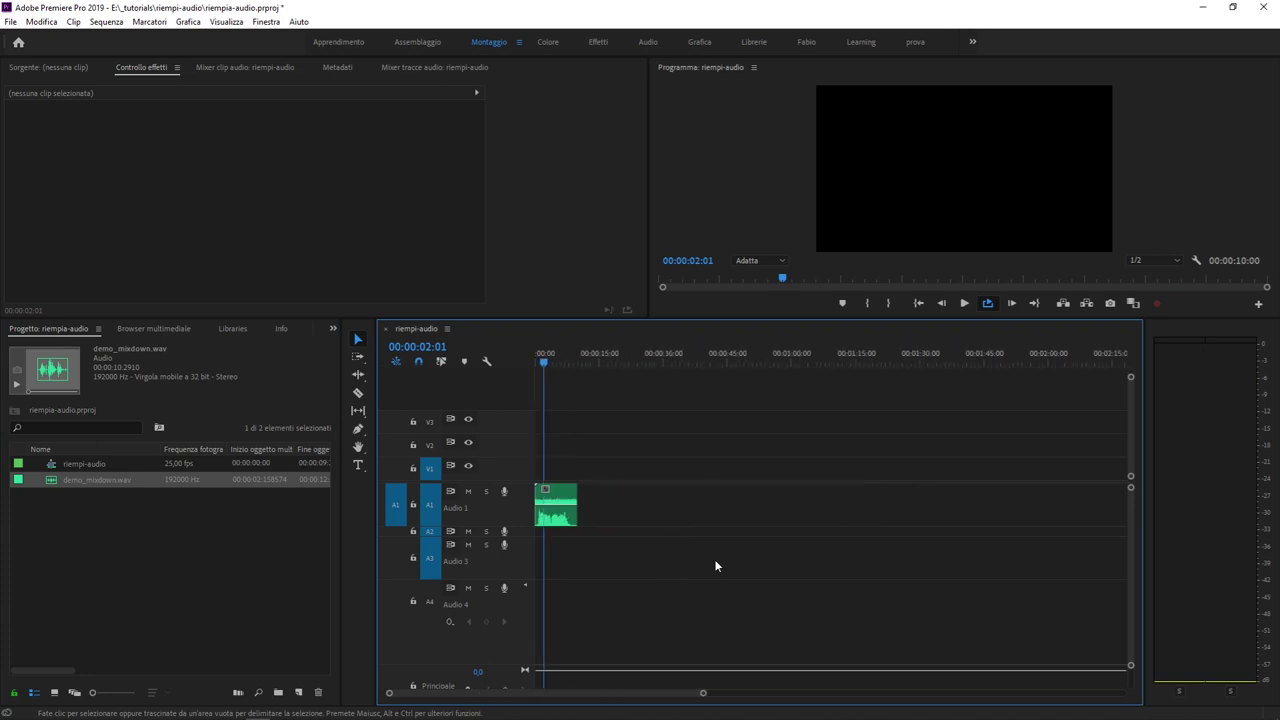
click(80, 464)
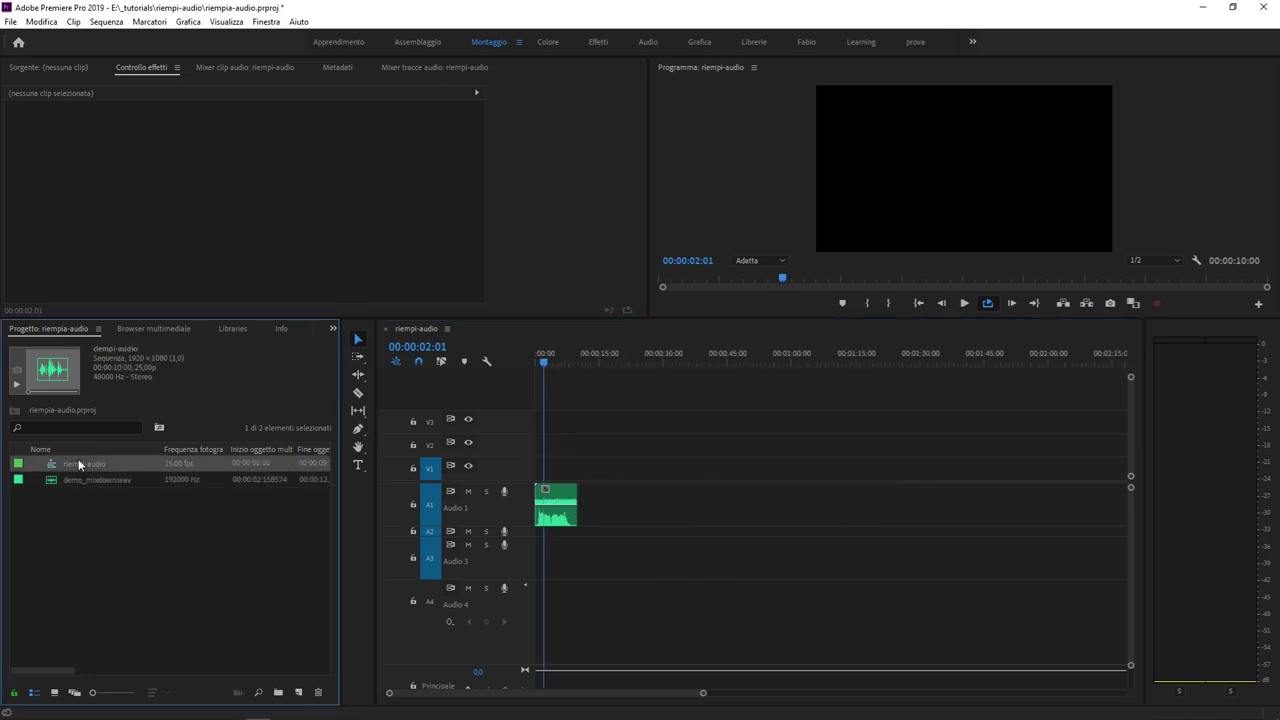
drag(93, 478, 592, 557)
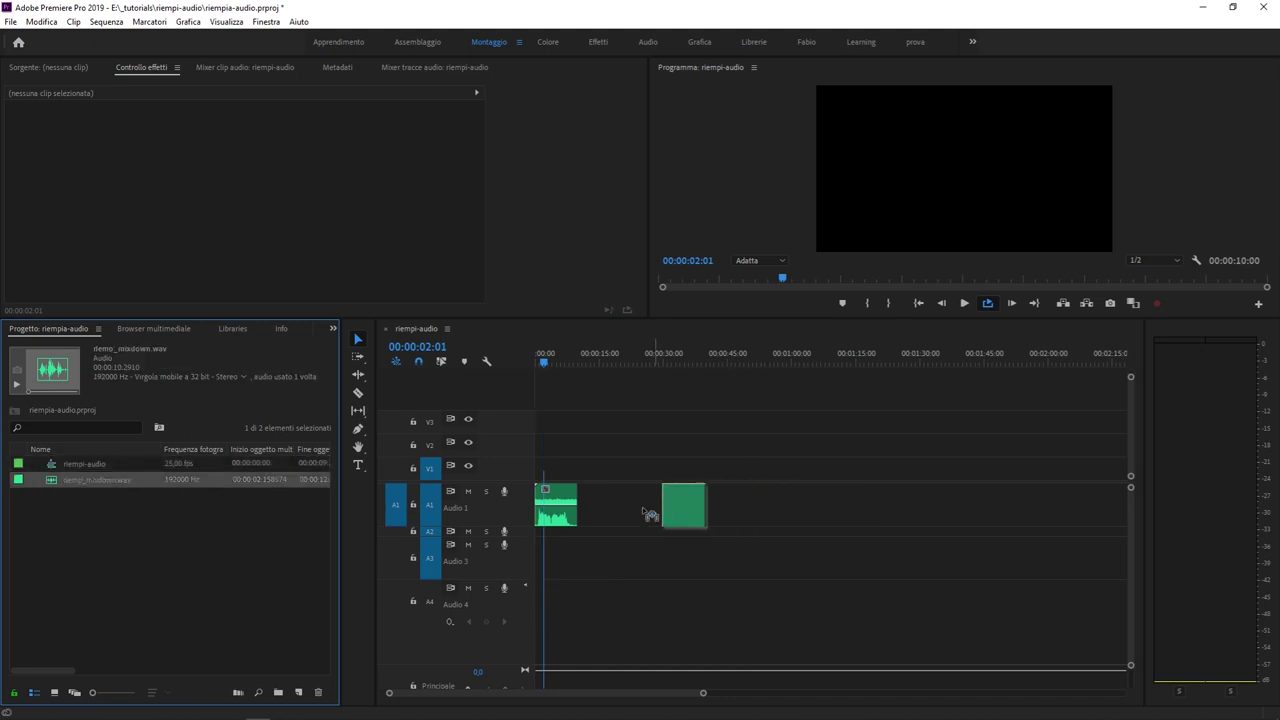
double_click(163, 504)
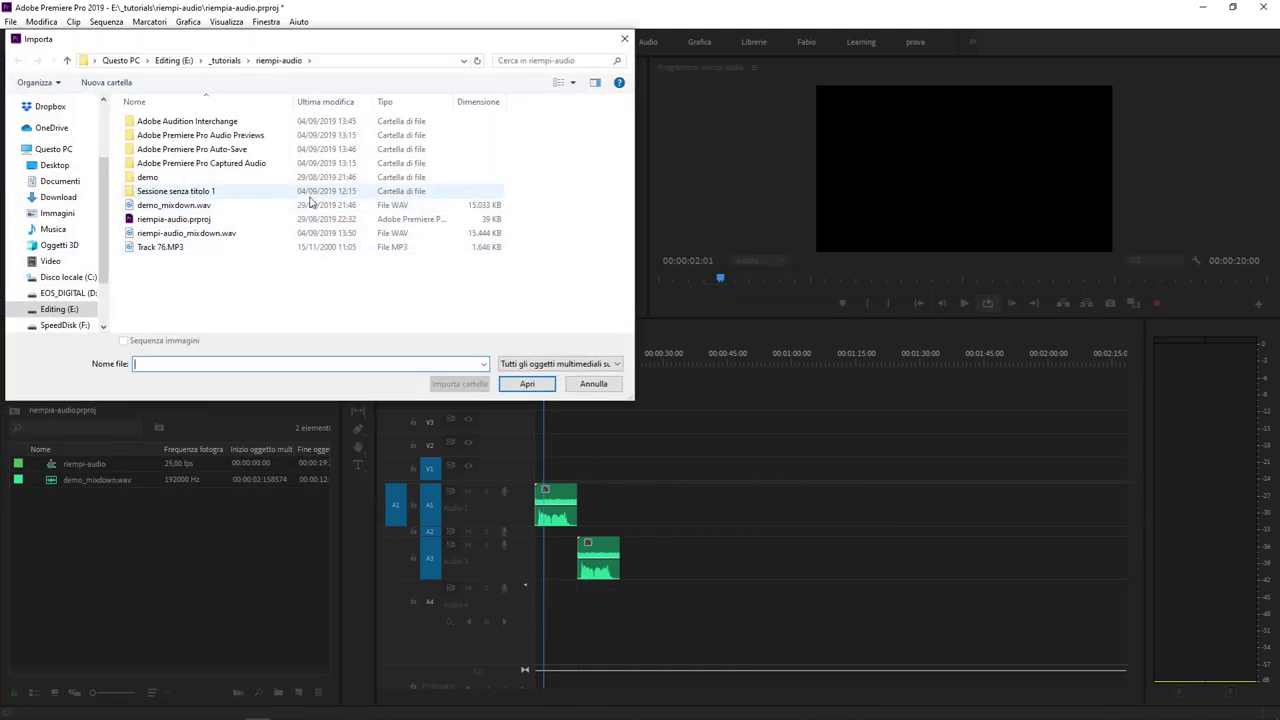
click(225, 60)
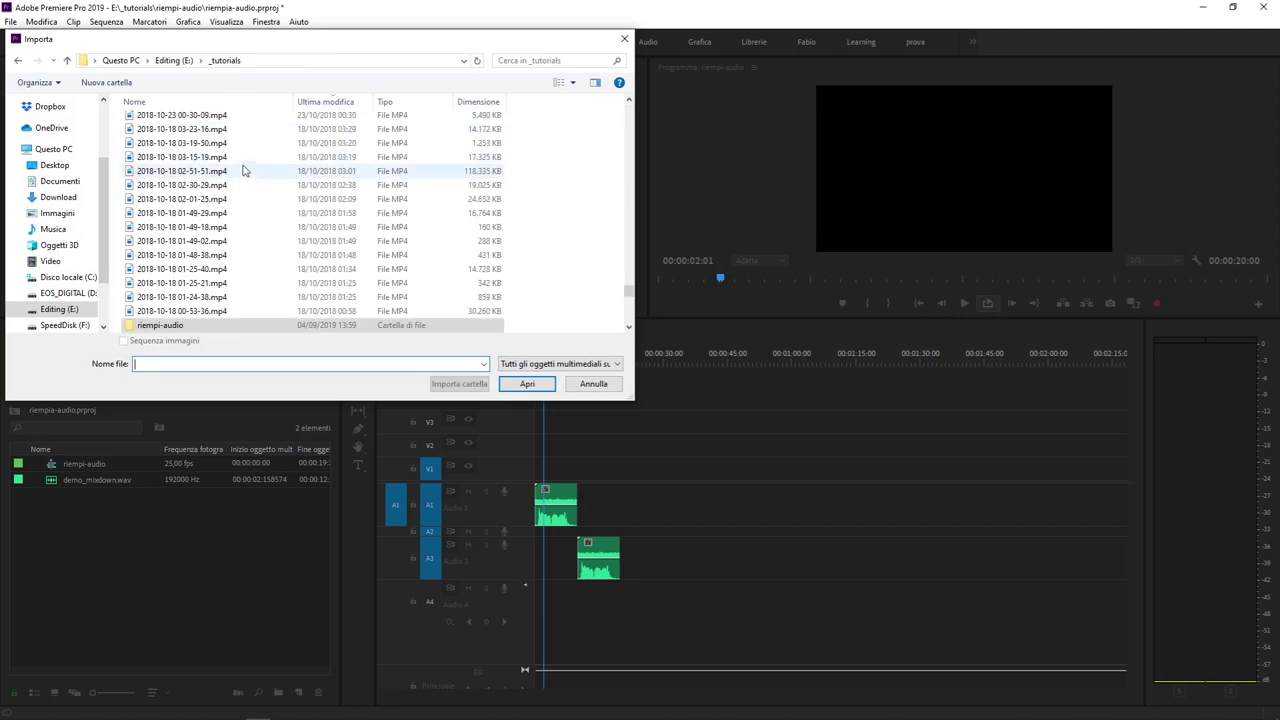
double_click(240, 172)
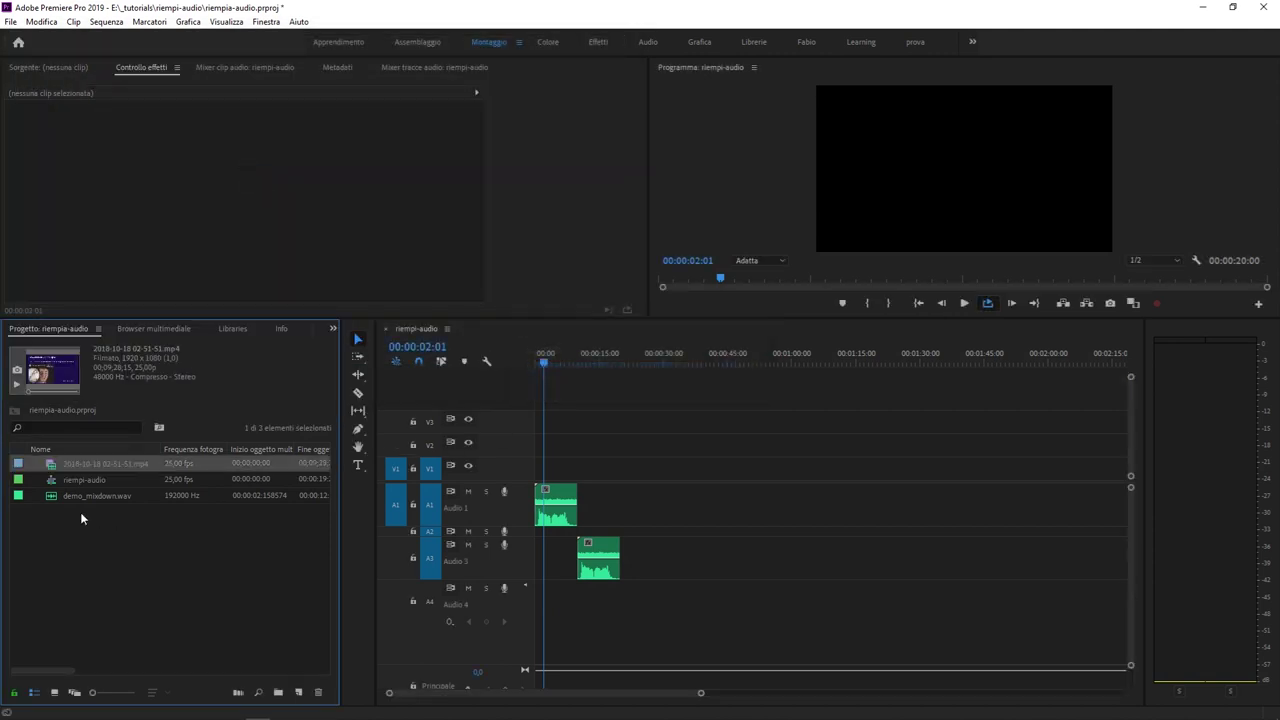
- Add the mp4 at the sequence start, then lay staggered copies across V1–V4, A1 and A3
mouse_move(71, 464)
mouse_down()
mouse_move(800, 538)
mouse_move(543, 412)
mouse_up()
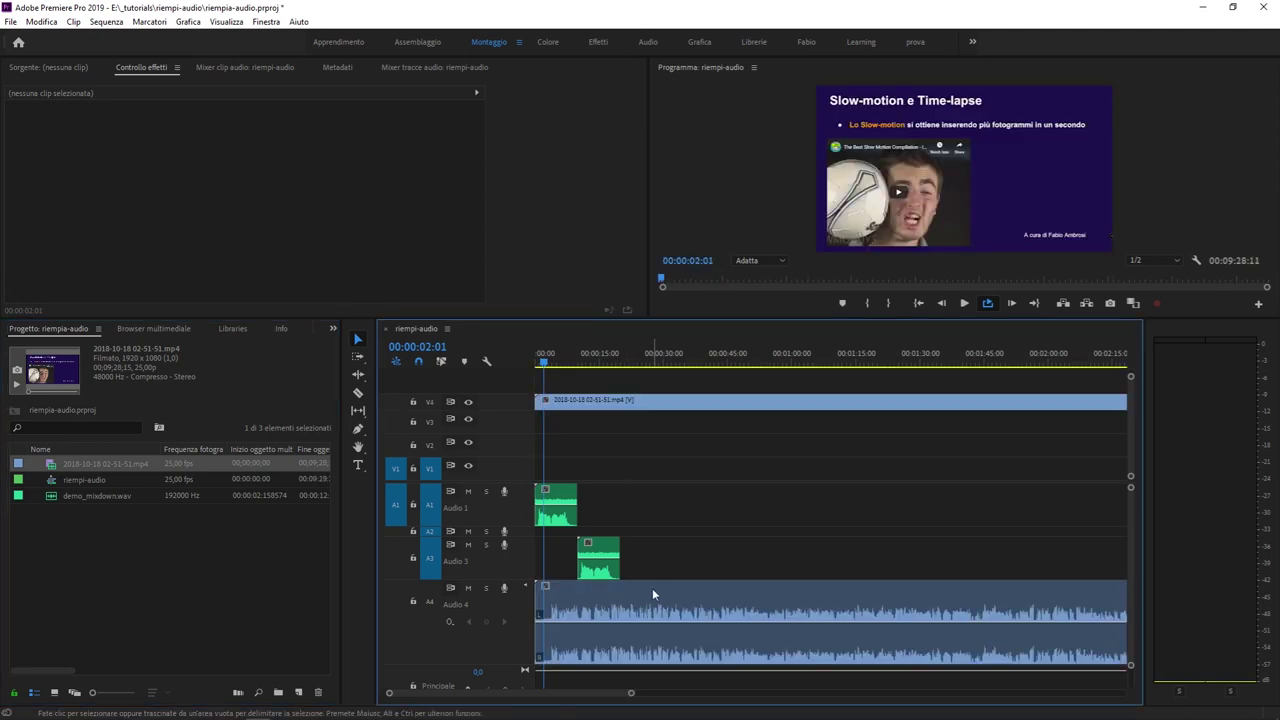
click(618, 401)
mouse_move(619, 401)
alt+mouse_down()
mouse_move(649, 440)
mouse_move(708, 416)
alt+mouse_up()
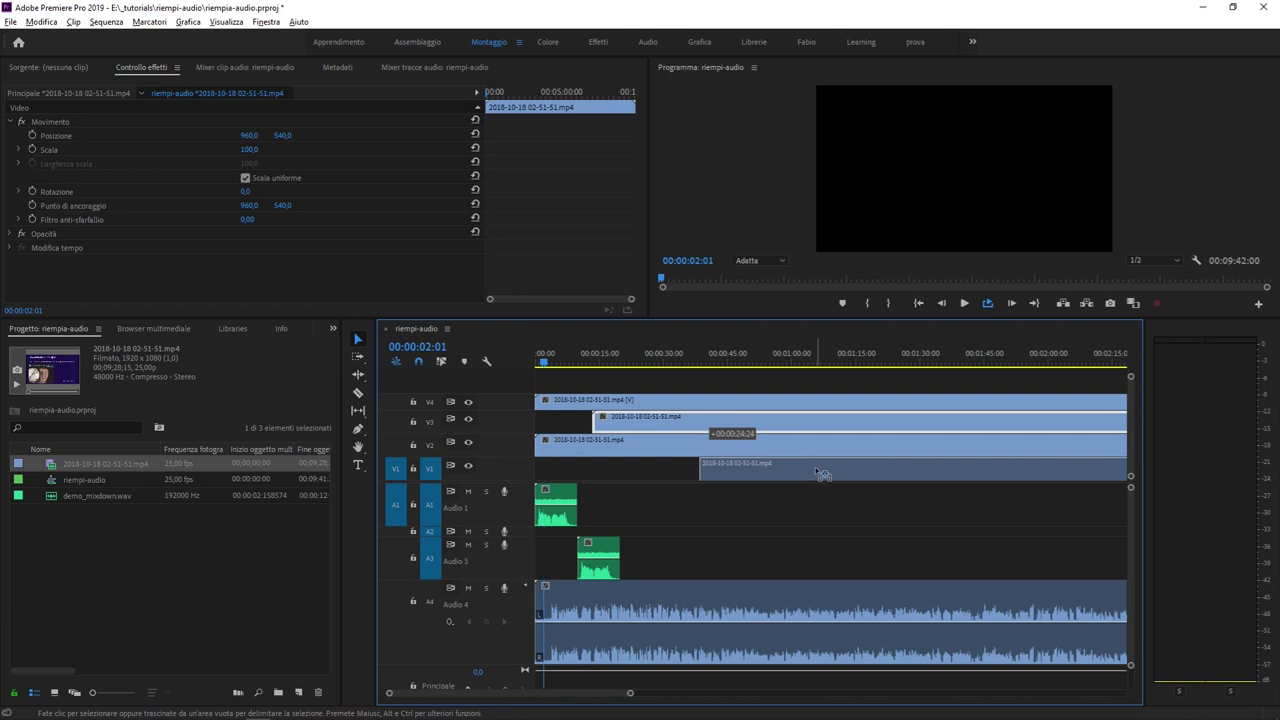
alt+drag(619, 418, 725, 463)
alt+drag(697, 595, 840, 560)
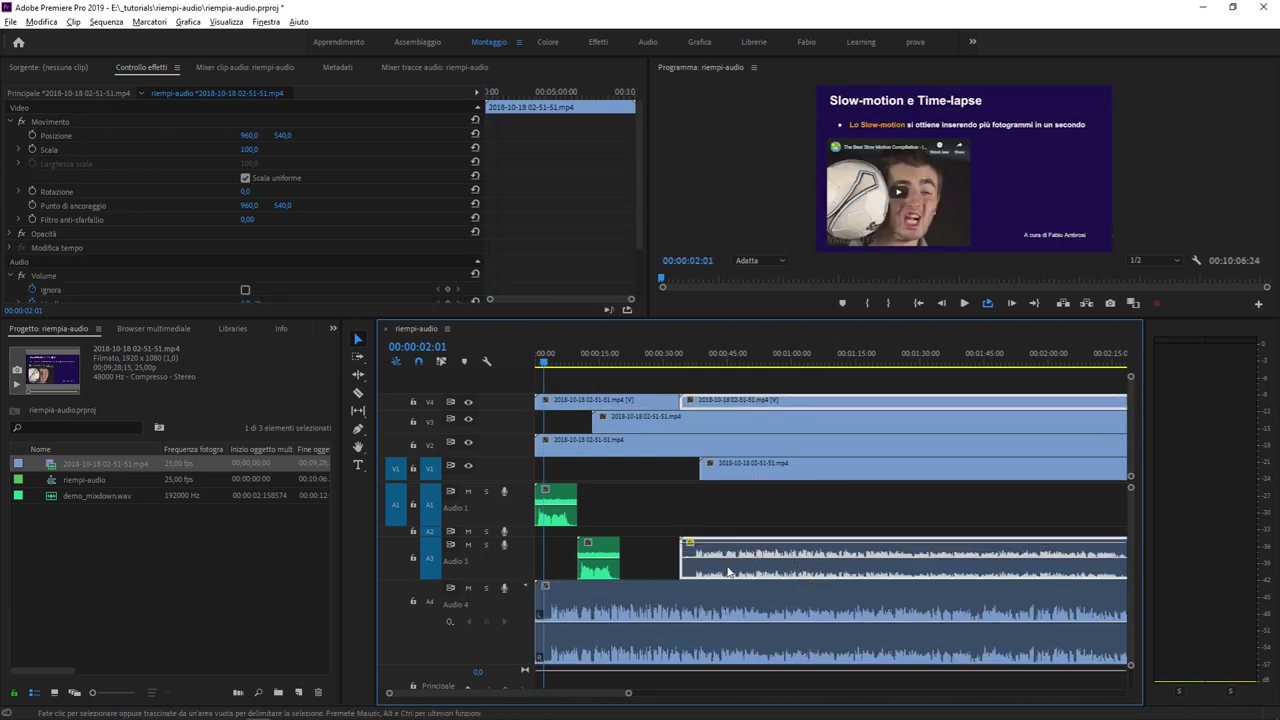
alt+drag(742, 558, 690, 505)
click(595, 553)
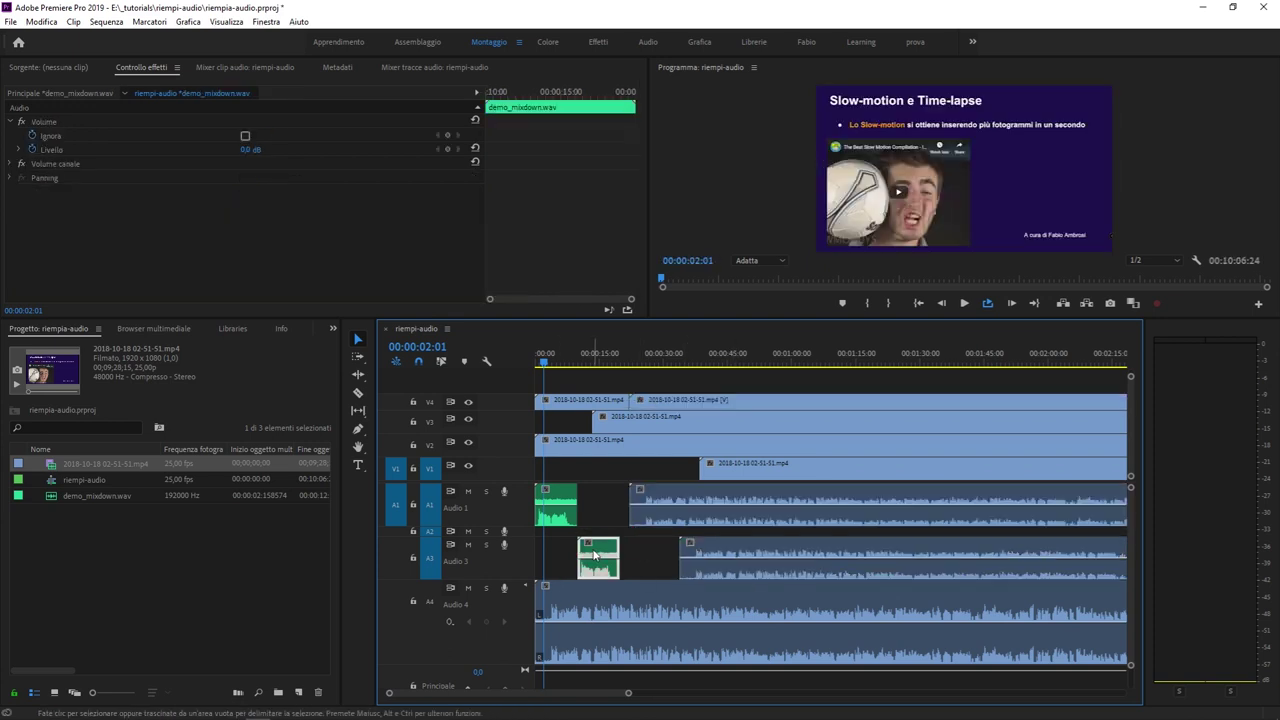
click(598, 356)
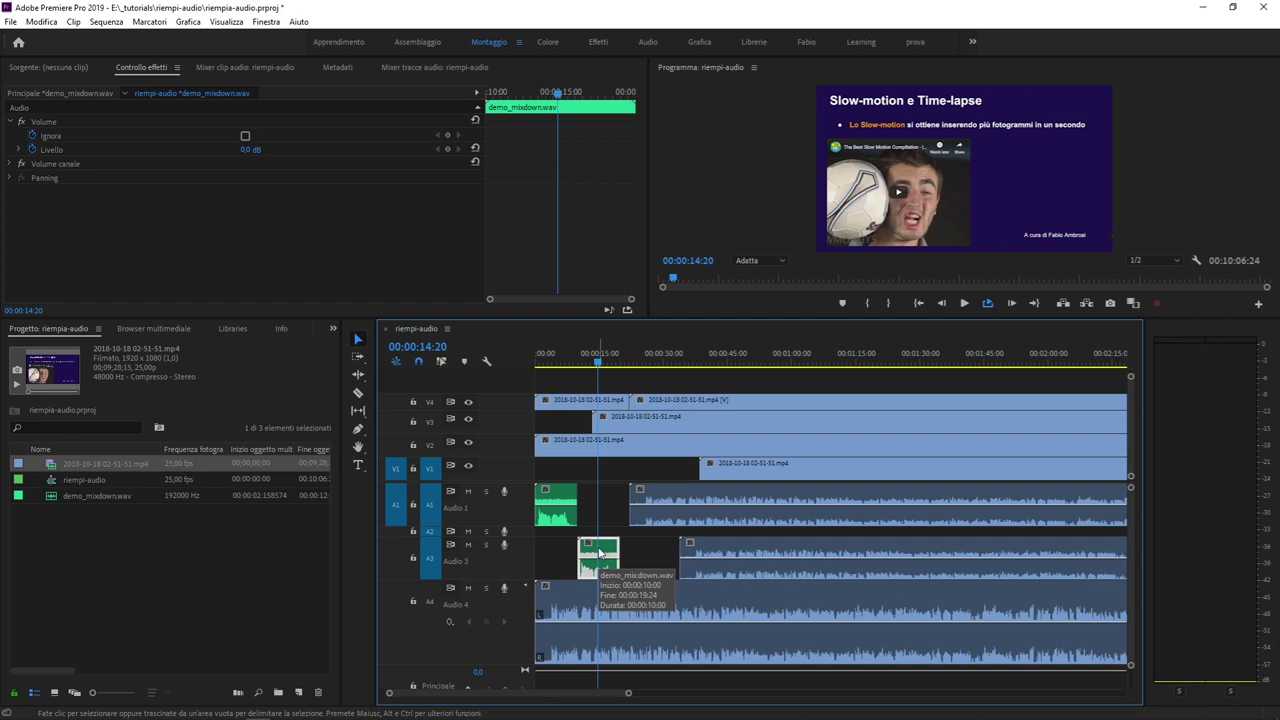
- Browse the right-click options of the Audio 3 clip and demo_mixdown.wav without choosing anything
right_click(596, 546)
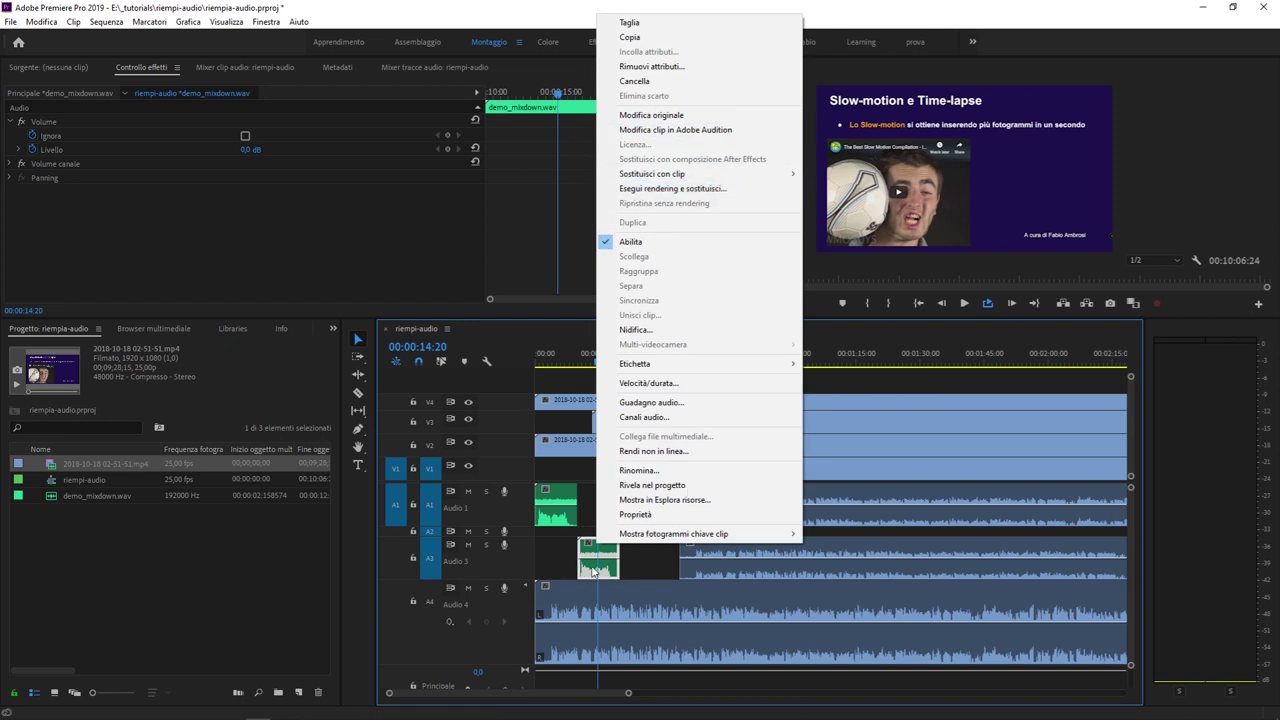
click(594, 572)
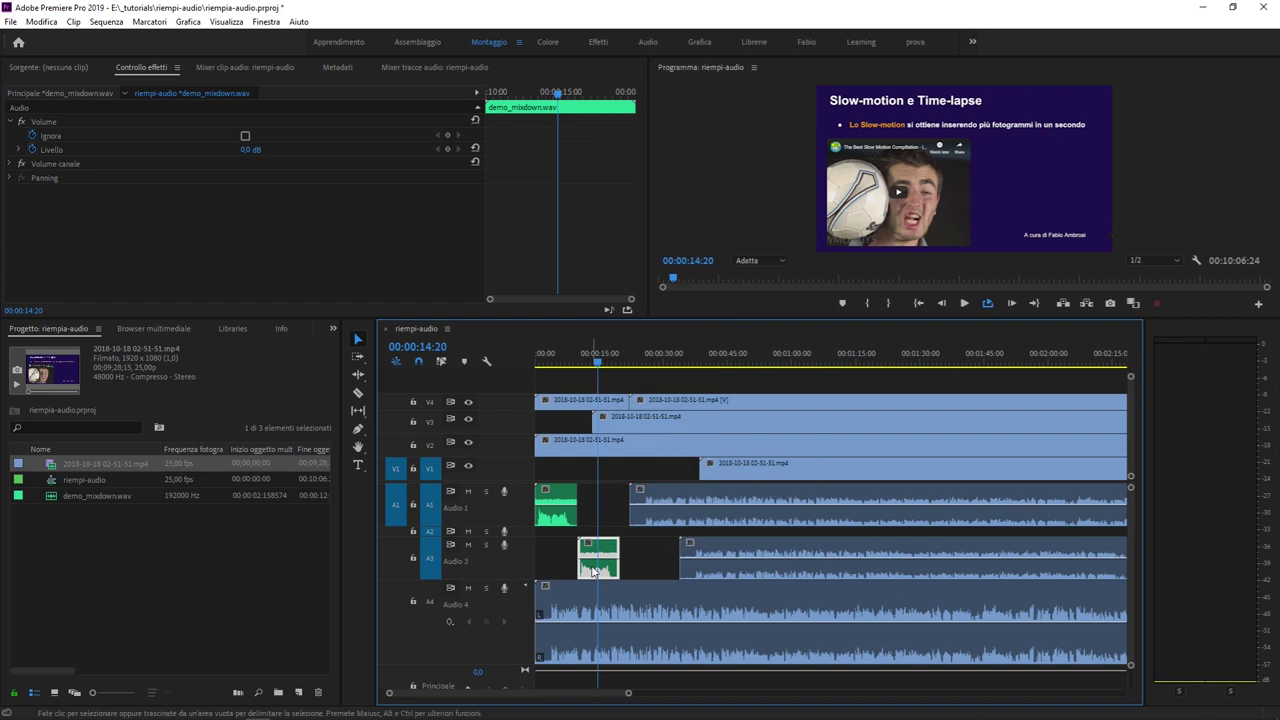
click(108, 503)
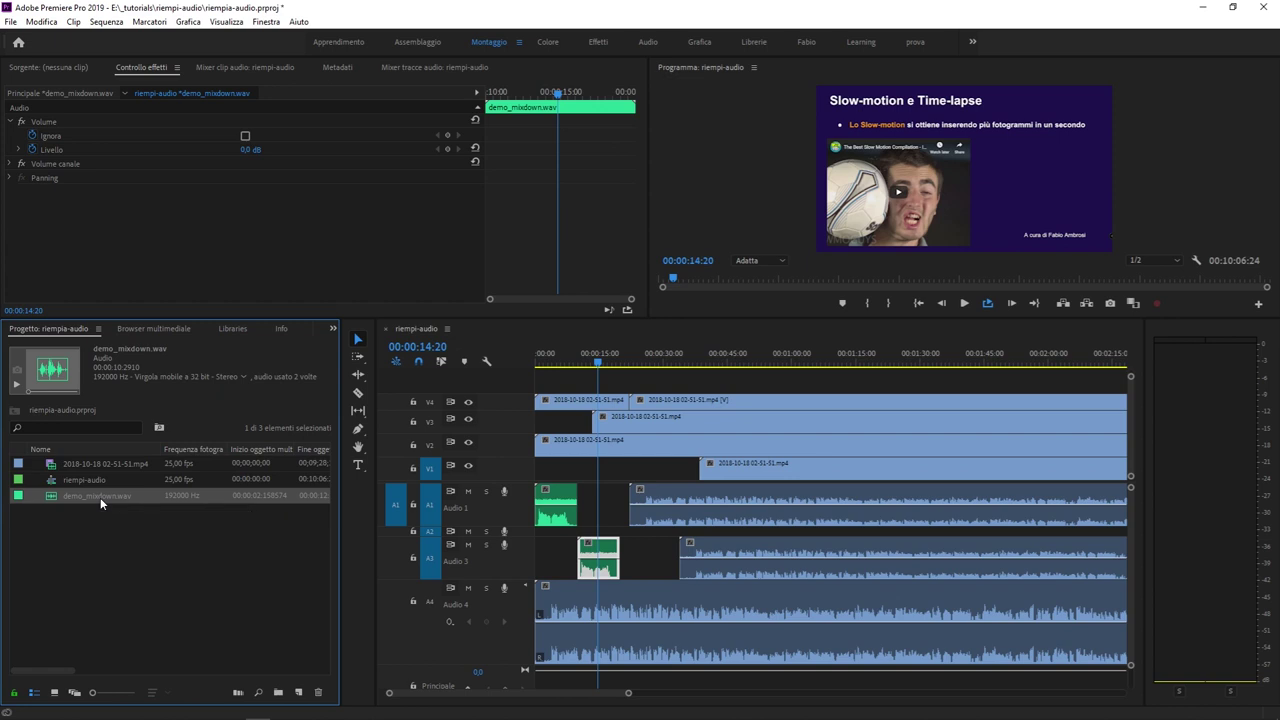
right_click(101, 503)
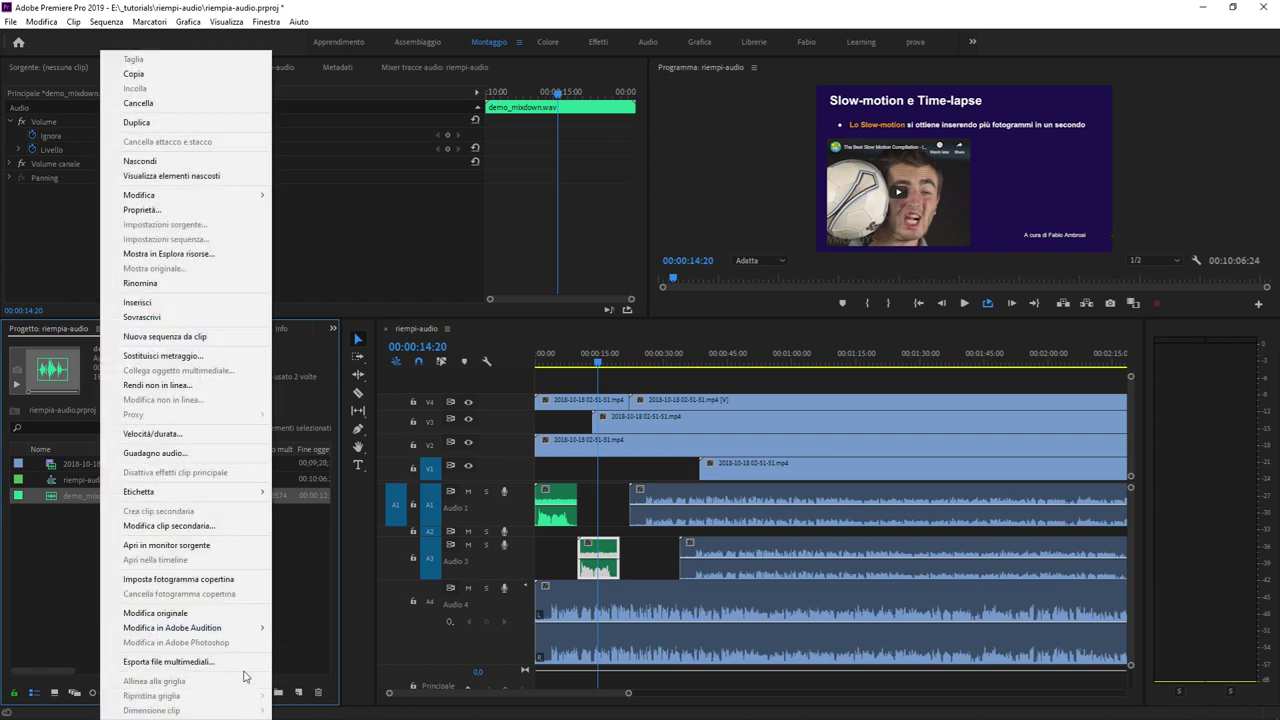
mouse_move(214, 629)
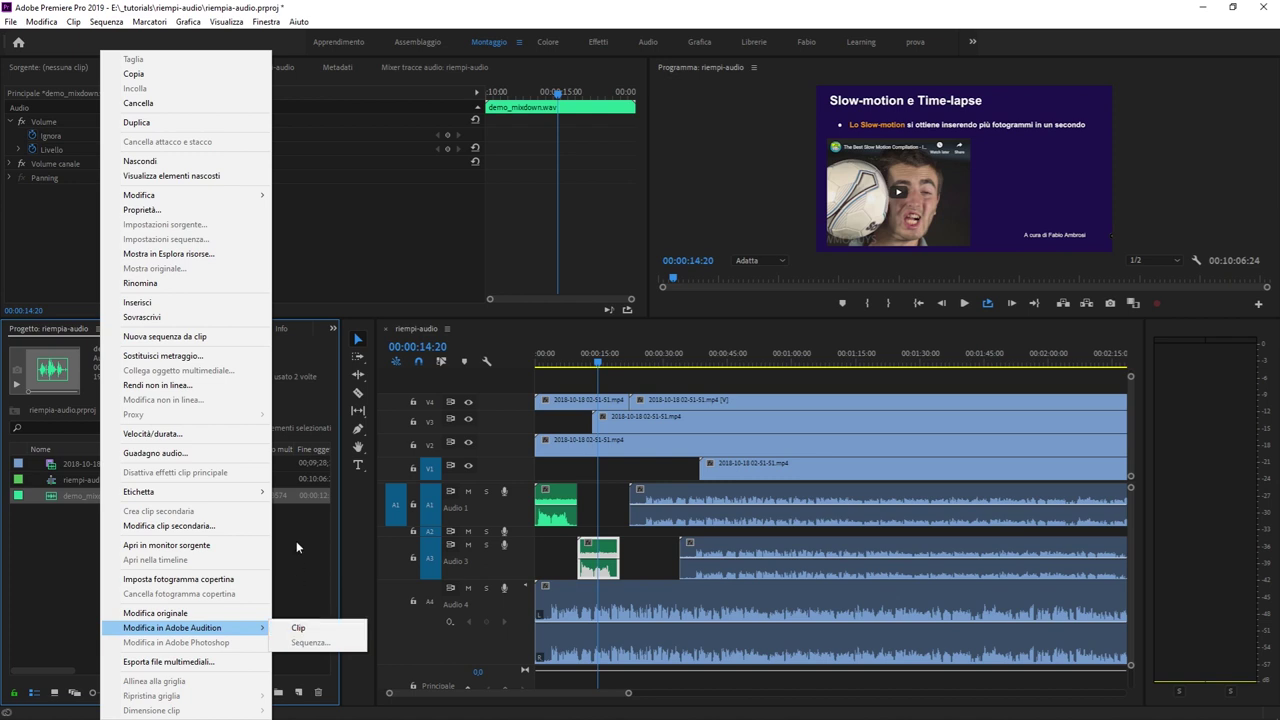
click(306, 570)
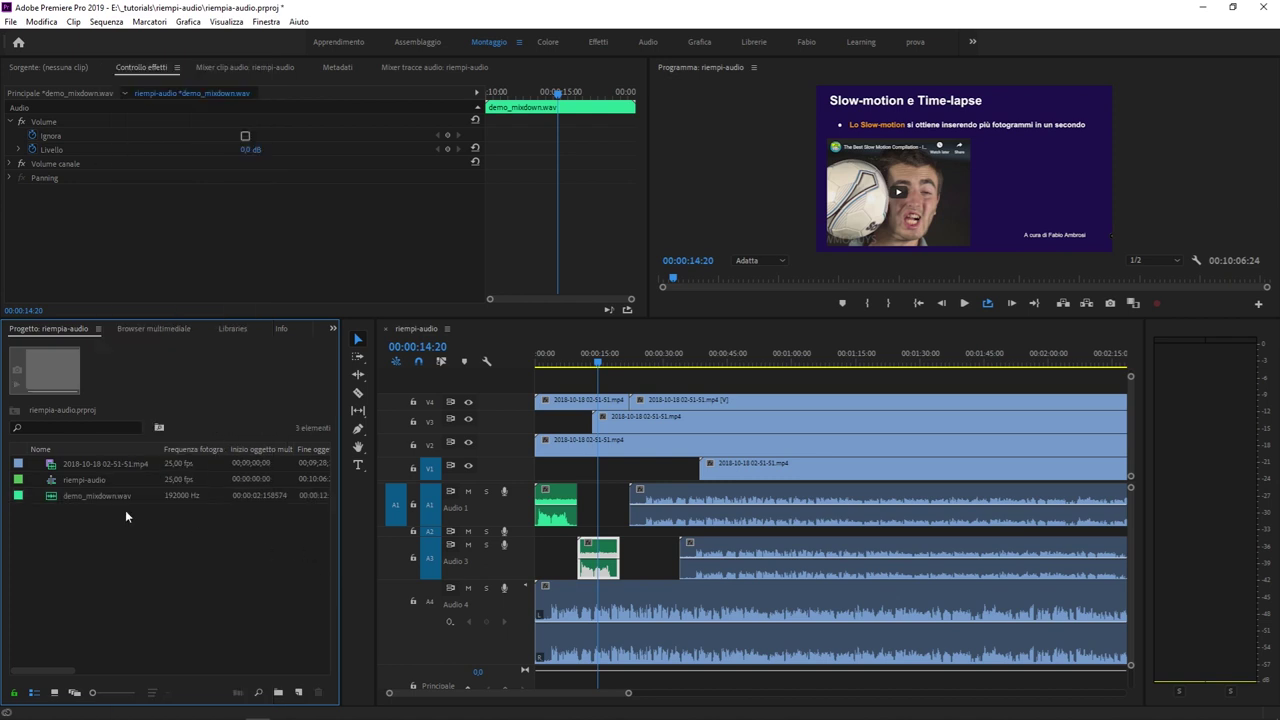
- Send the Audio 3 demo_mixdown clip to Adobe Audition with Modifica clip in Adobe Audition
click(93, 496)
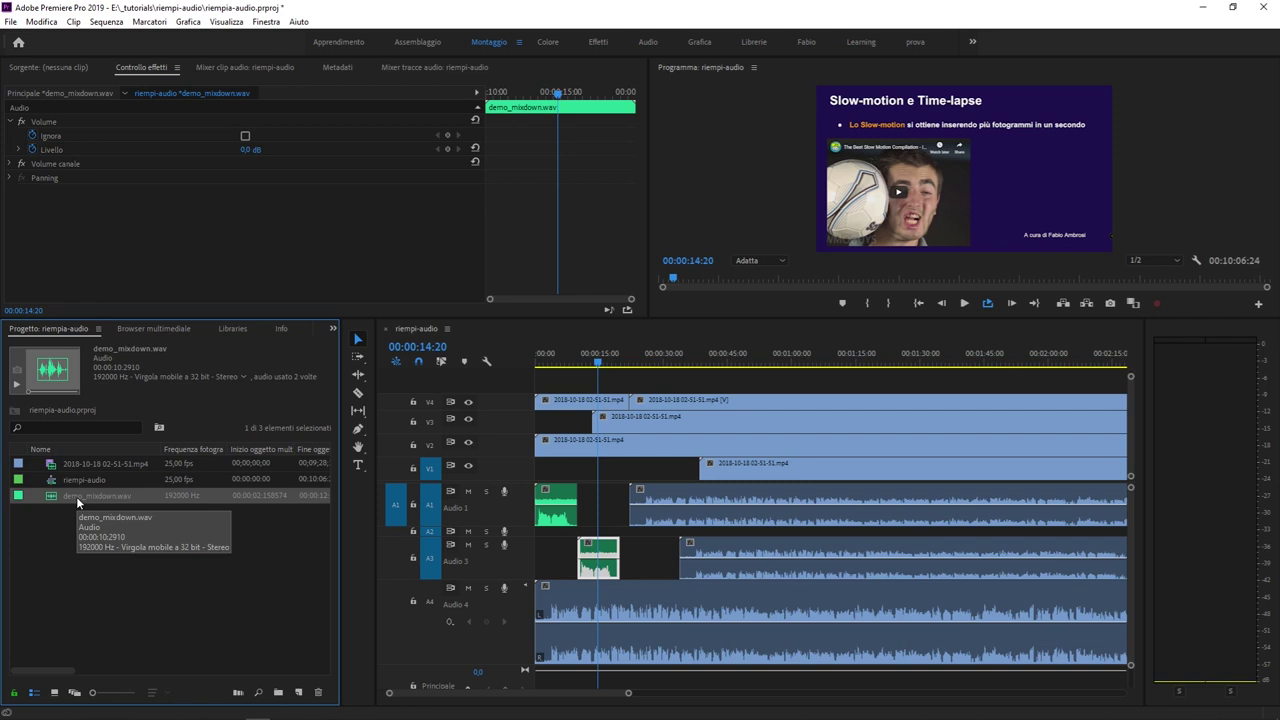
click(54, 24)
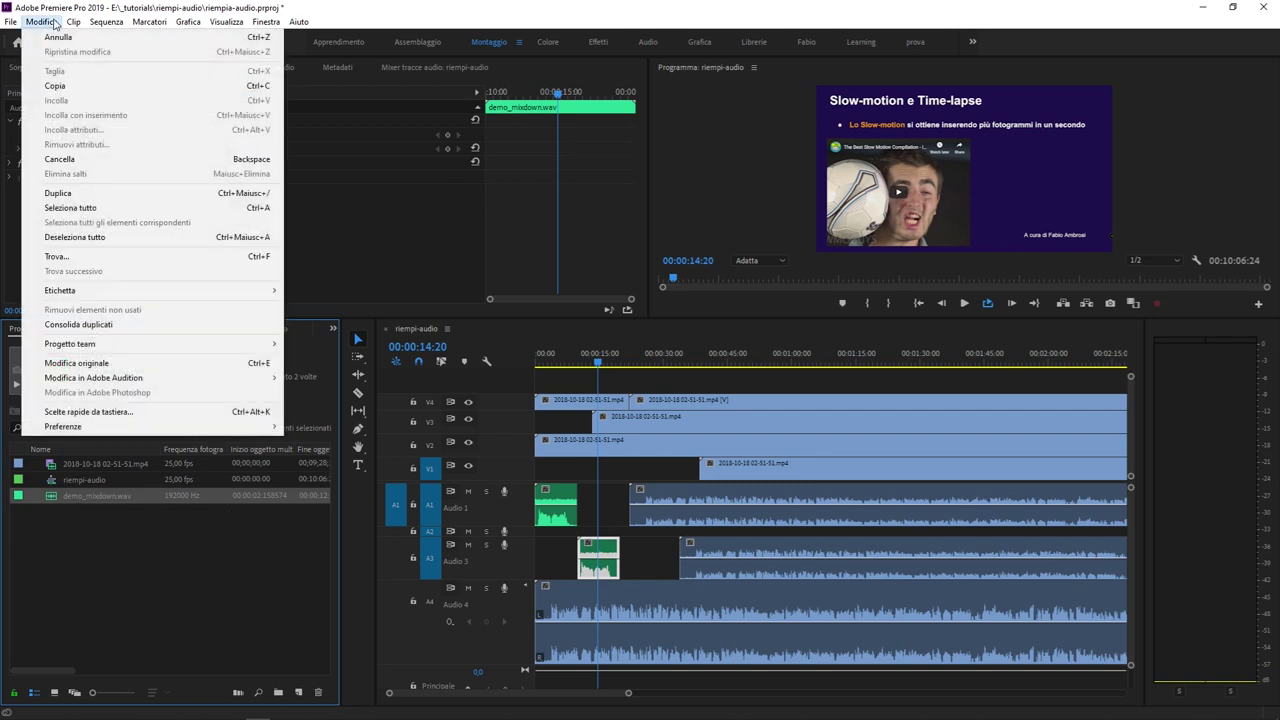
mouse_move(255, 382)
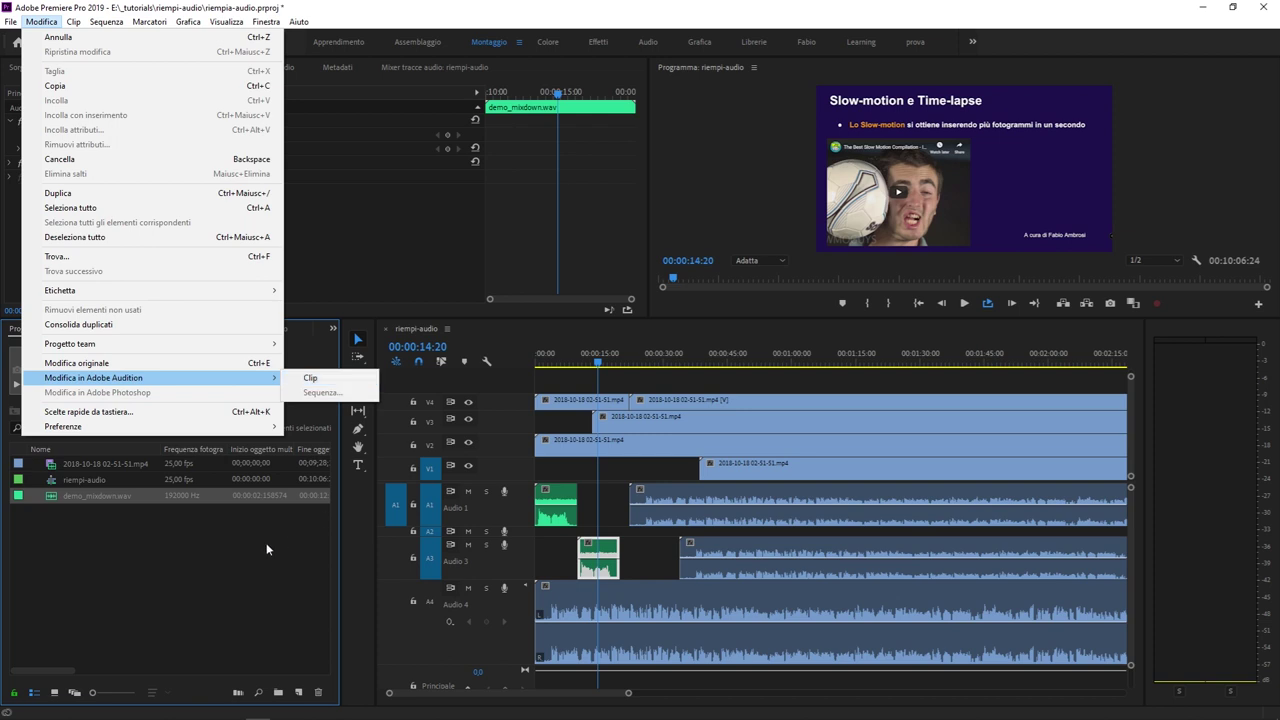
click(345, 384)
right_click(606, 556)
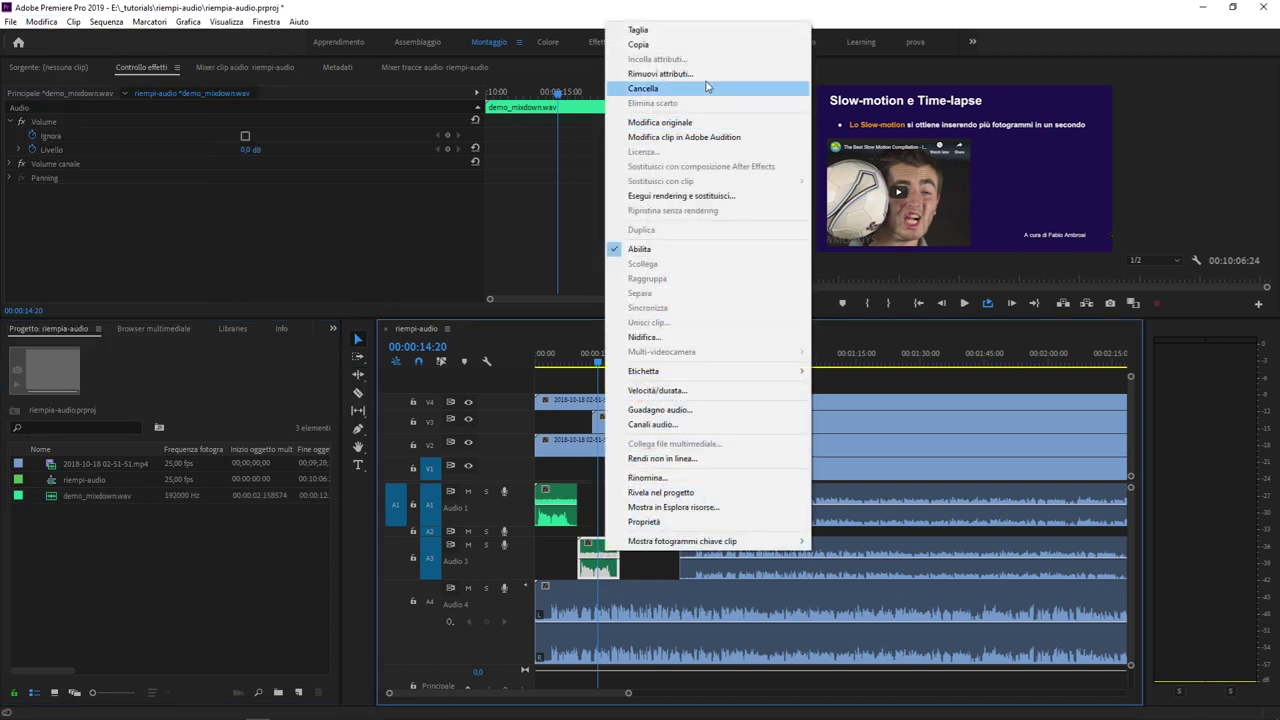
click(685, 195)
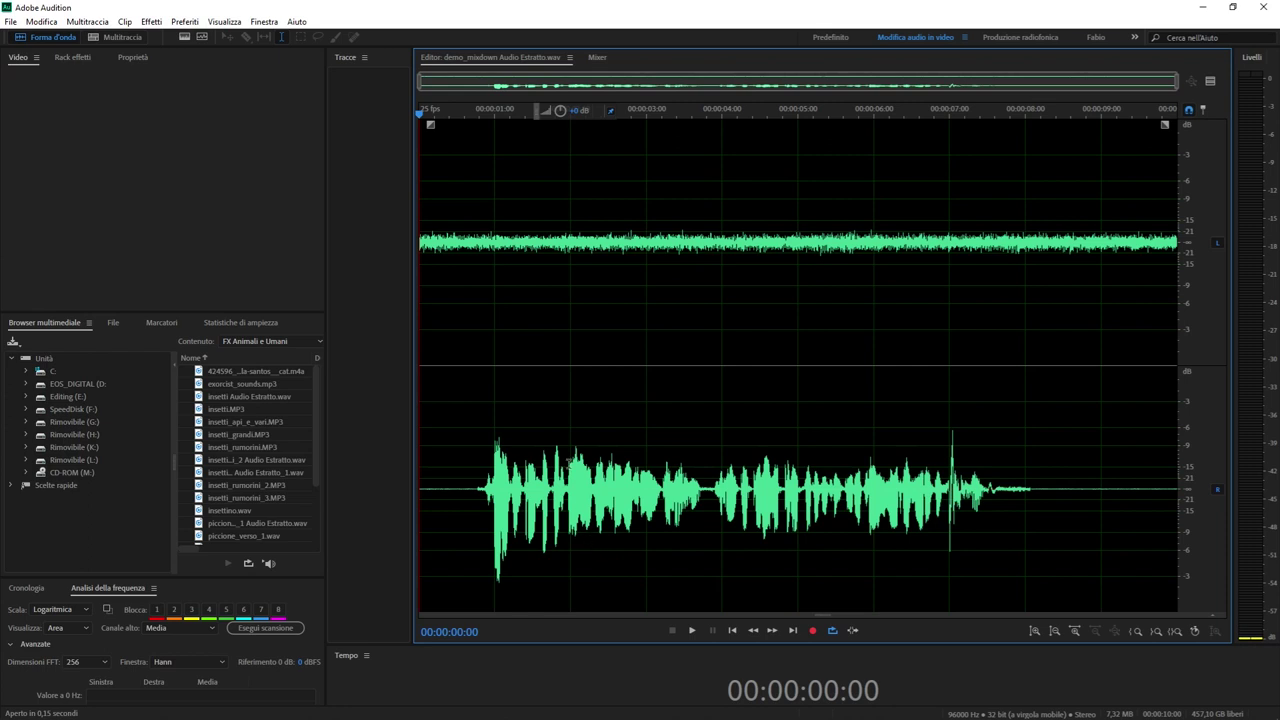
- Disable the right channel and copy the entire left-channel background noise
click(477, 302)
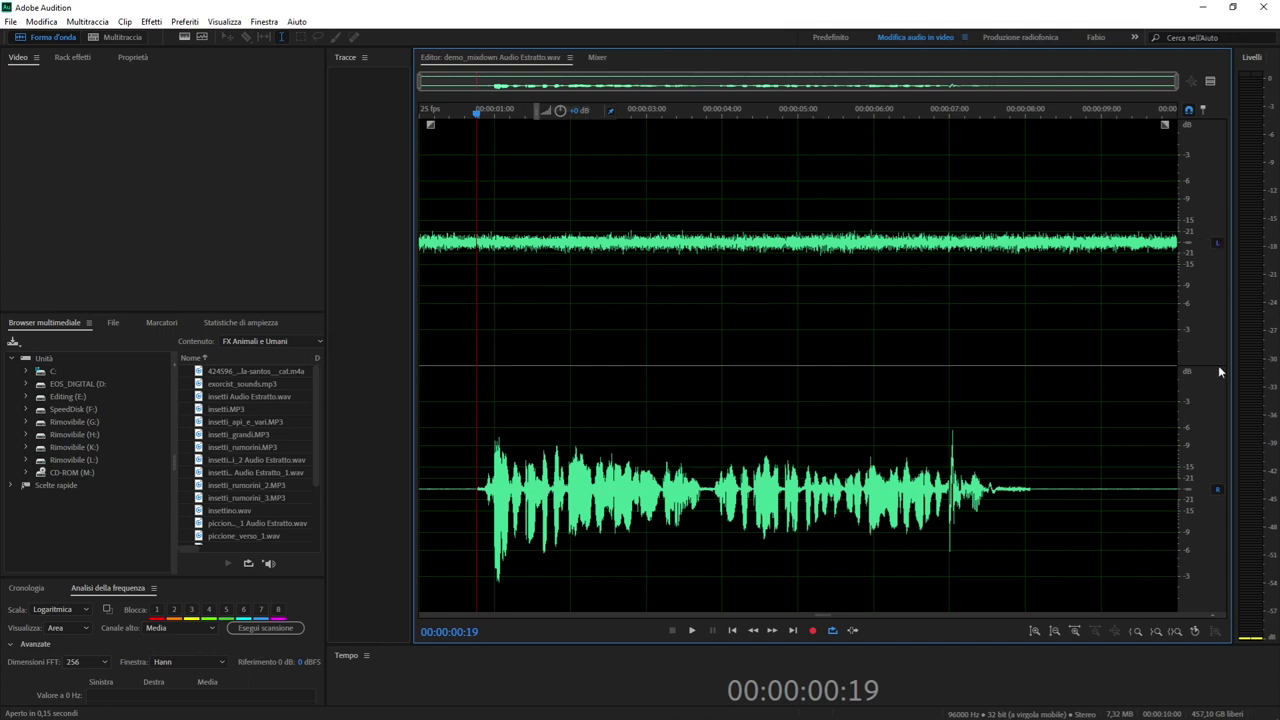
click(1217, 490)
click(1013, 224)
key(ctrl+a)
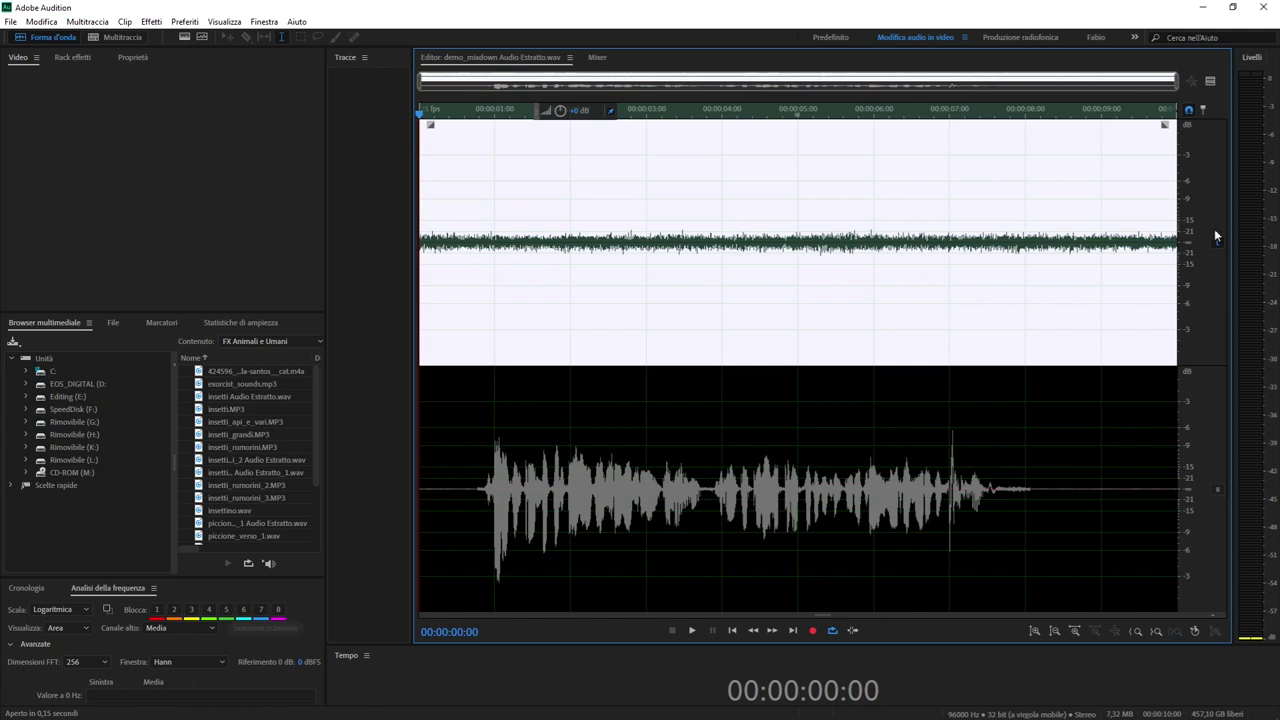
key(ctrl+c)
- Paste the noise over the right channel's speech, then re-enable the left channel
click(1217, 242)
click(1217, 490)
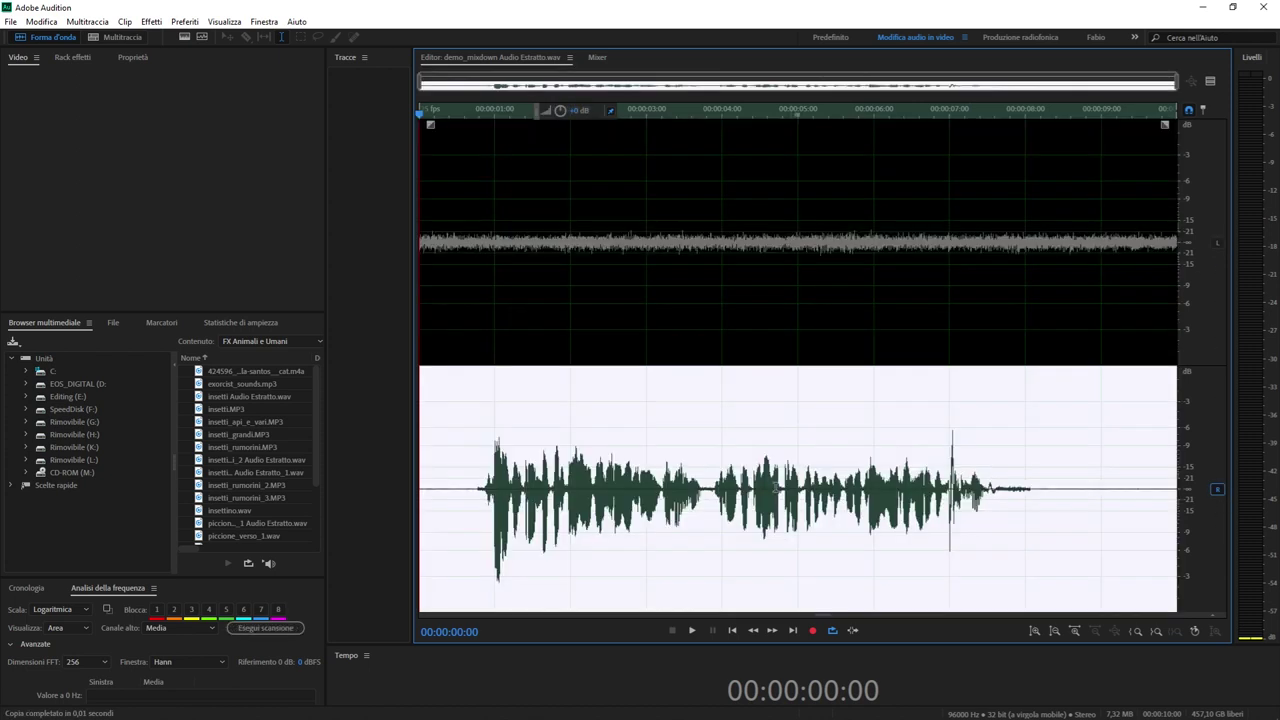
key(ctrl+v)
click(749, 317)
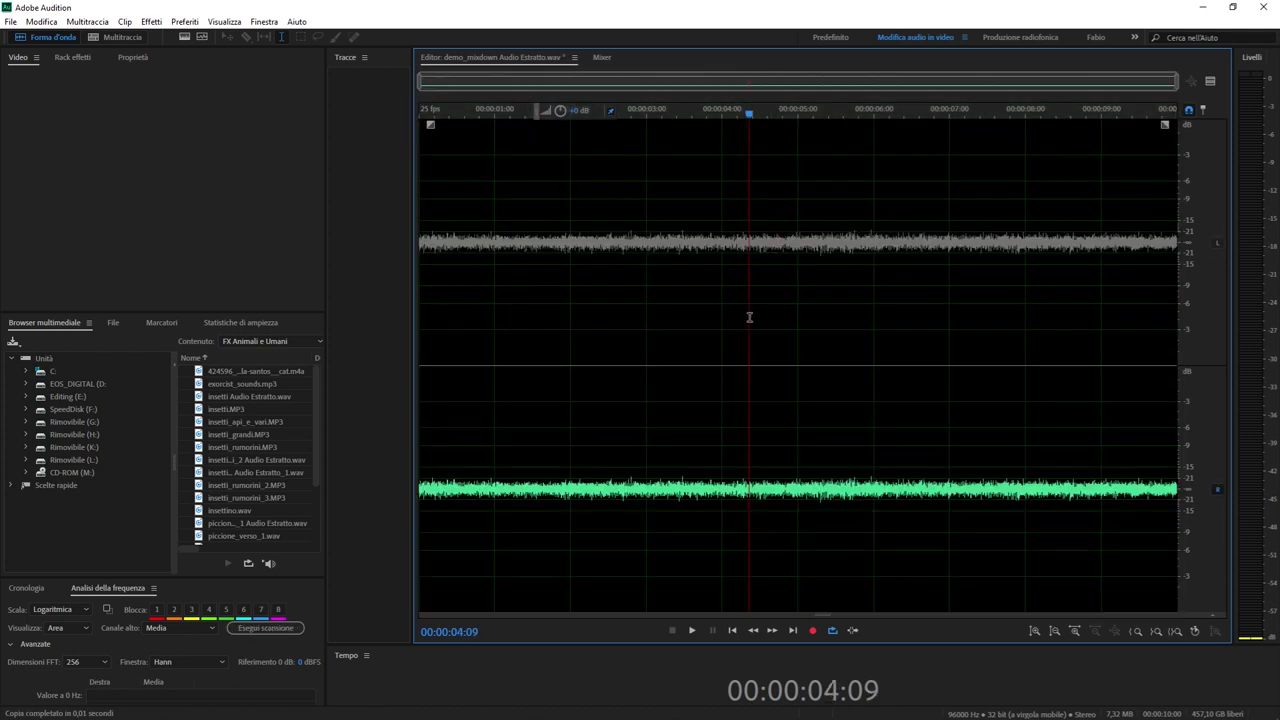
click(1219, 243)
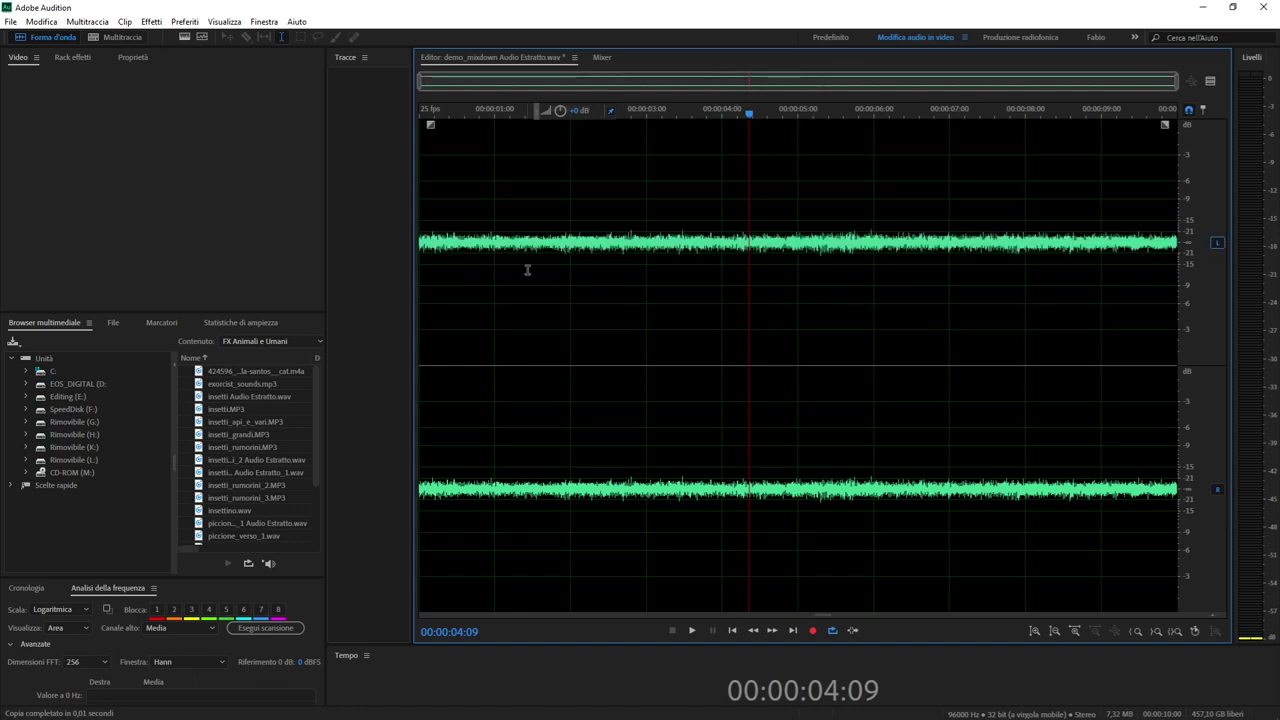
- Save demo_mixdown Audio Estratto.wav and go back to the Audio 3 clip in Premiere Pro
click(12, 22)
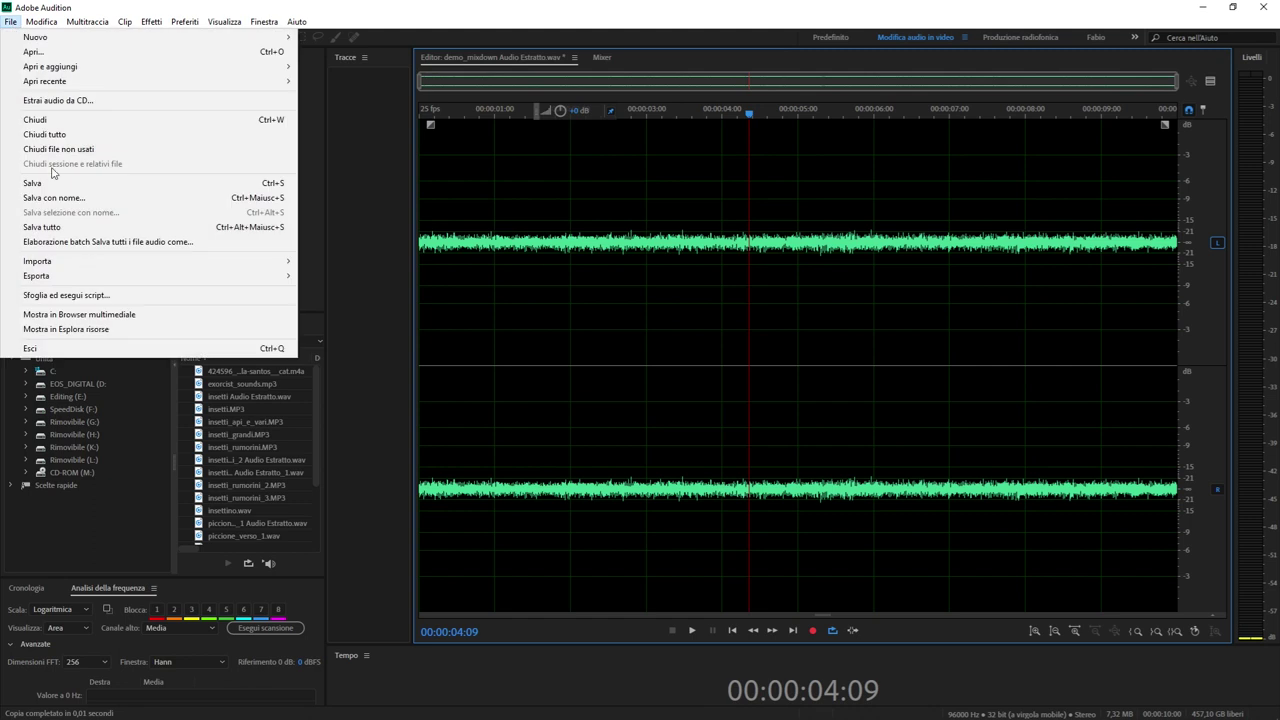
click(145, 185)
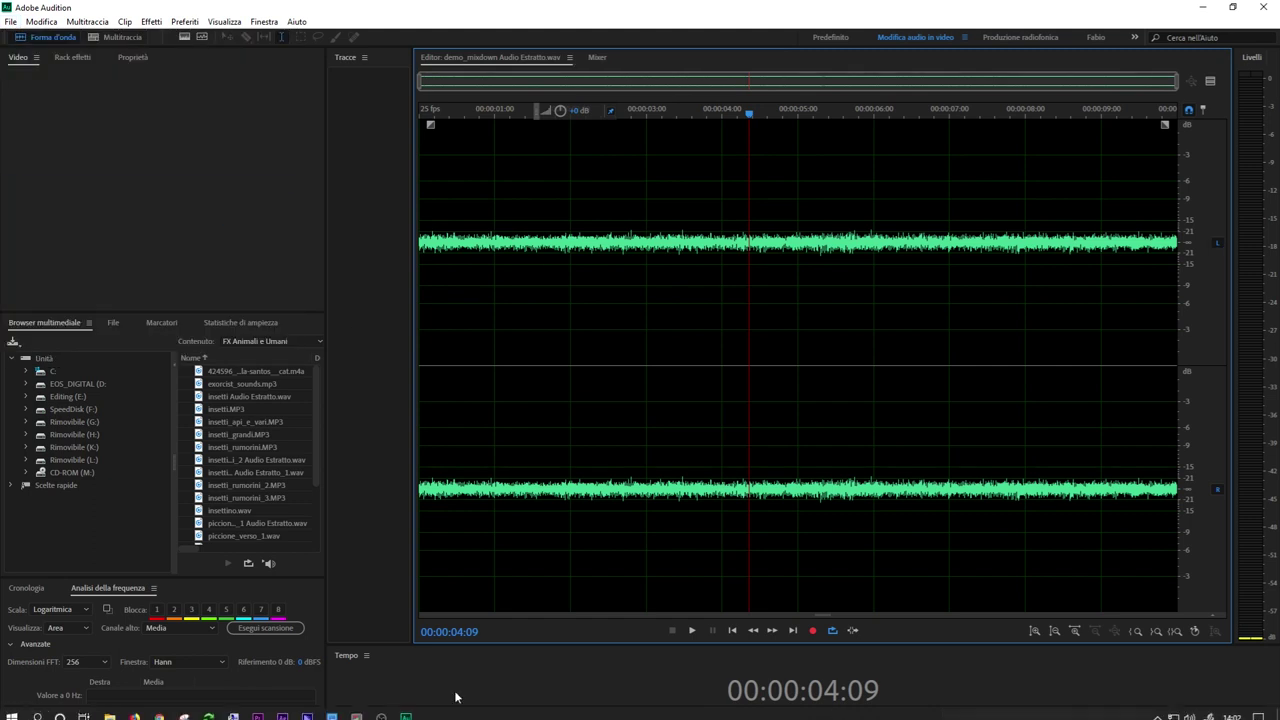
click(270, 710)
click(595, 565)
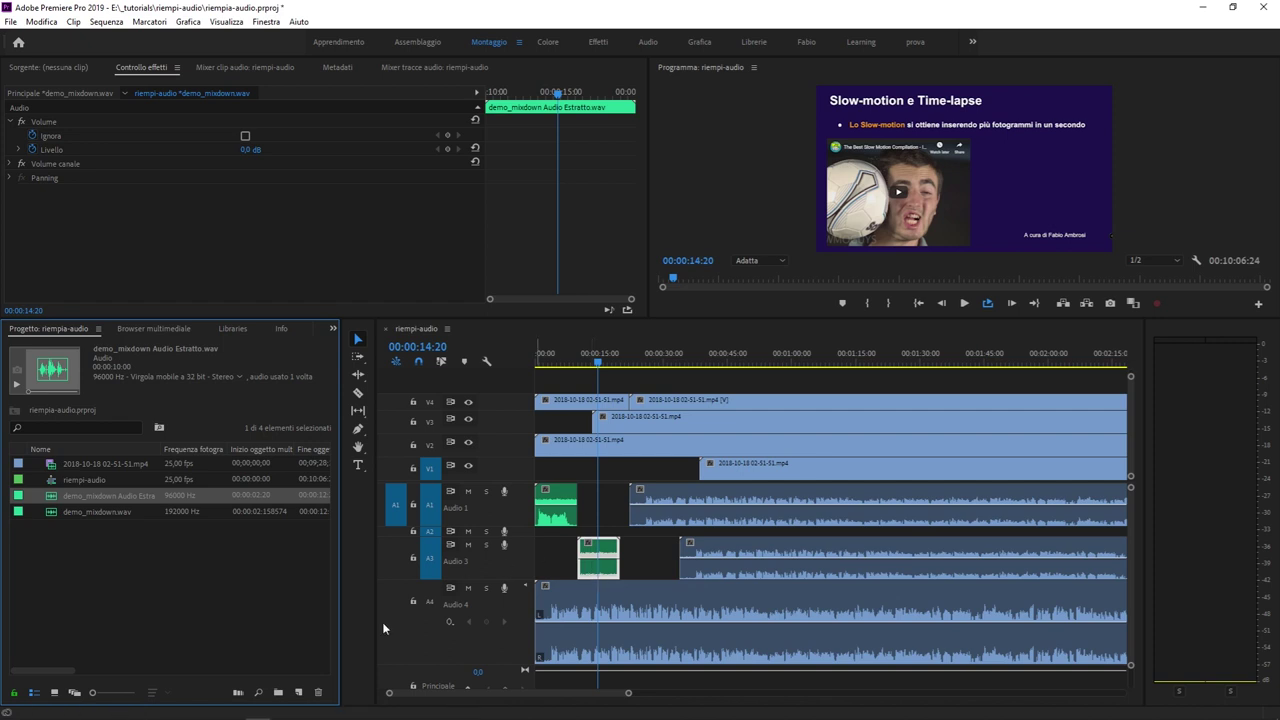
- Check Audition, then inspect demo_mixdown.wav and the Estratto file details in Premiere Pro
click(405, 710)
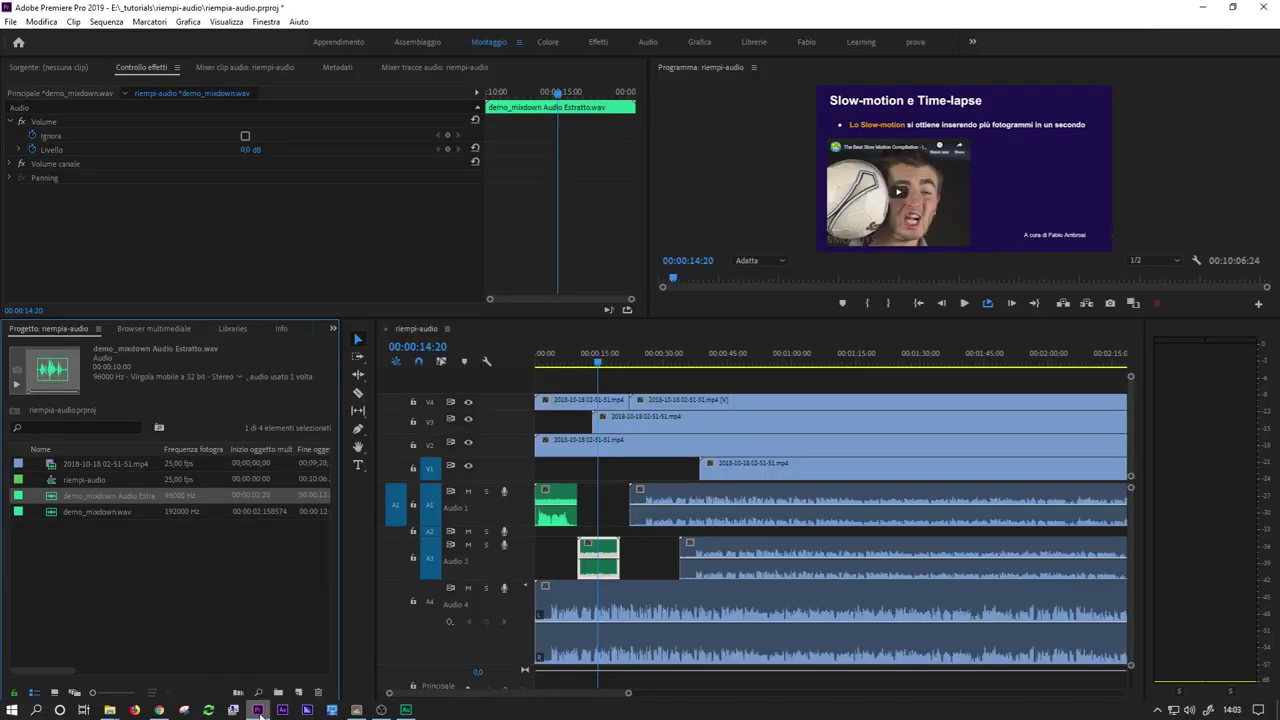
click(258, 711)
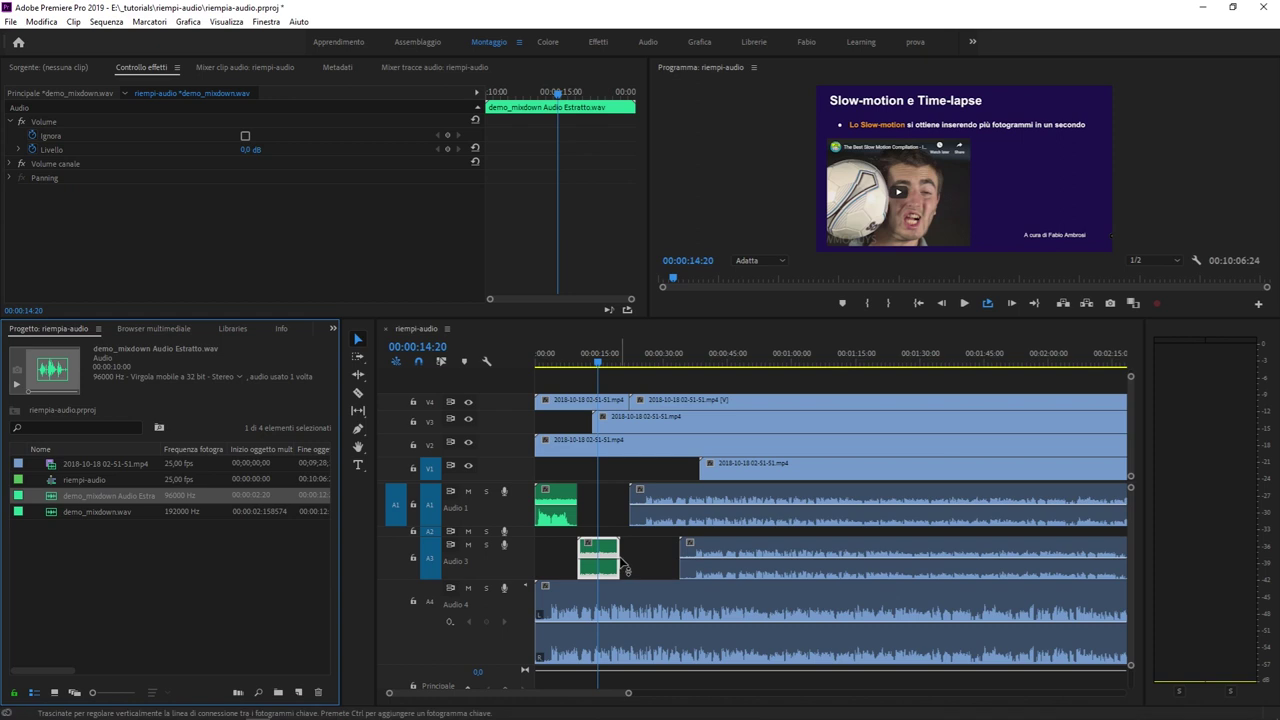
click(102, 511)
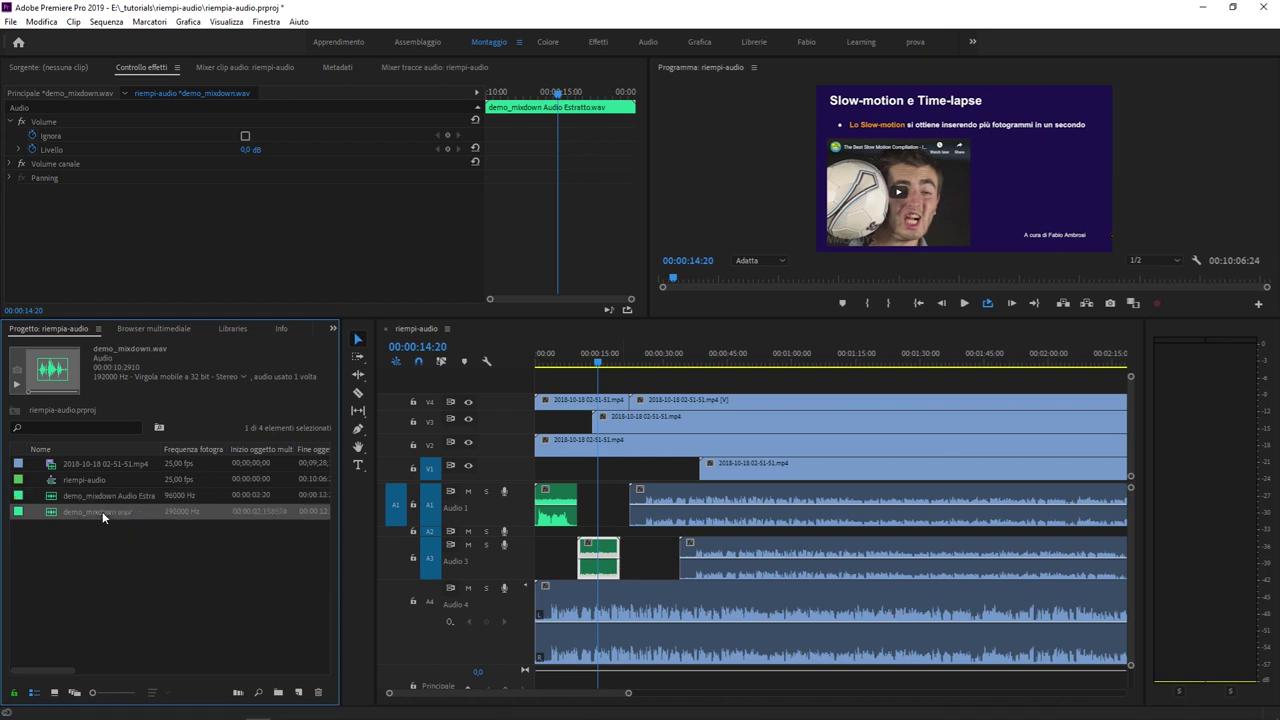
click(108, 500)
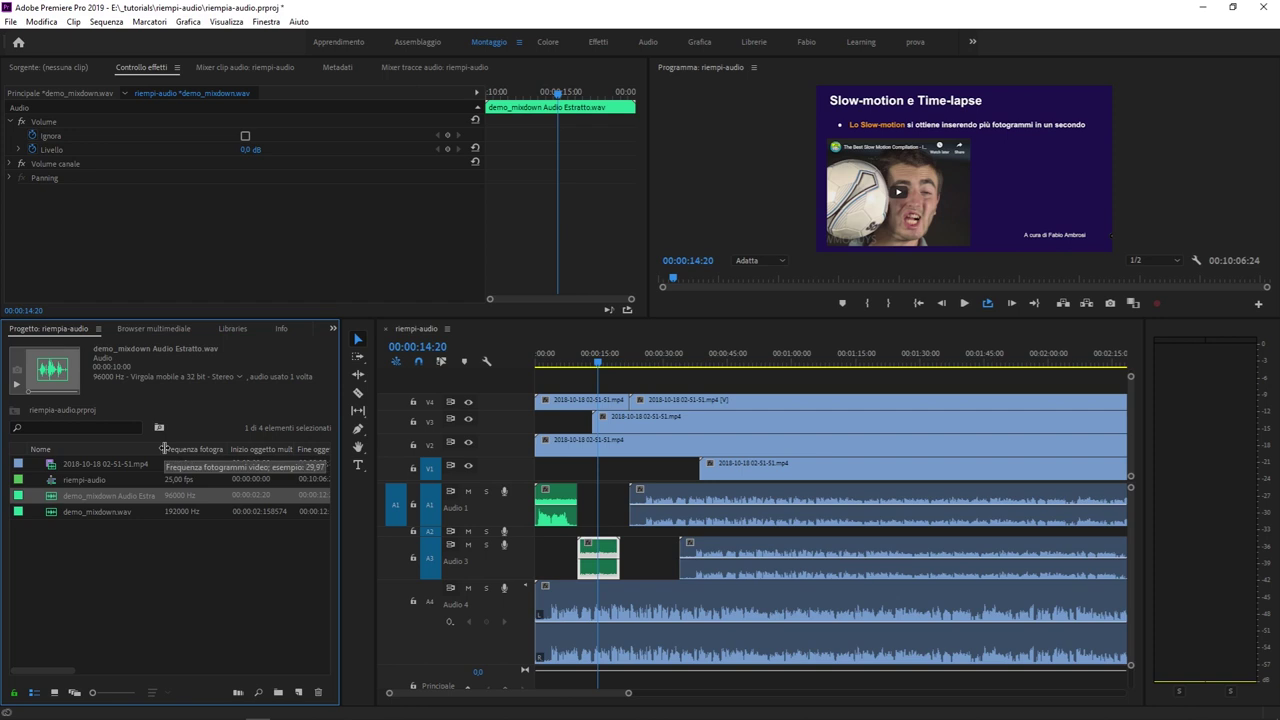
- Widen the Name column and compare both mixdown files' details, including sample rate
drag(162, 449, 228, 450)
click(143, 514)
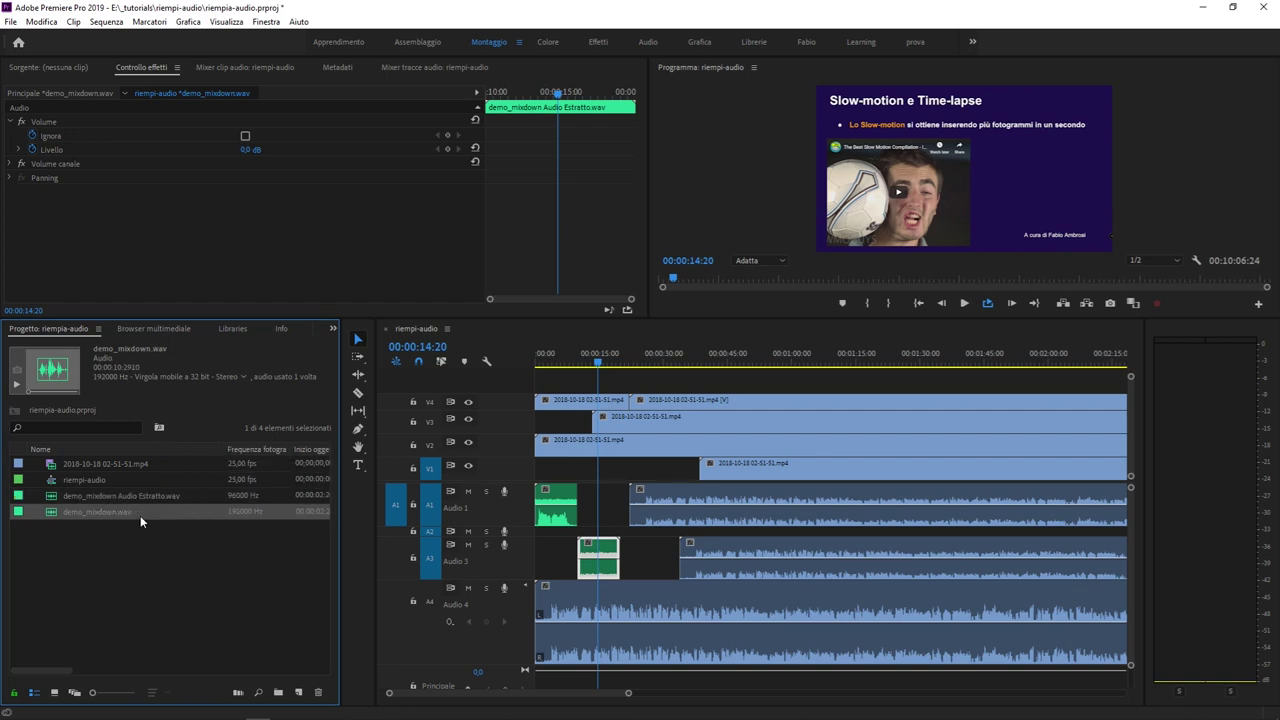
click(197, 502)
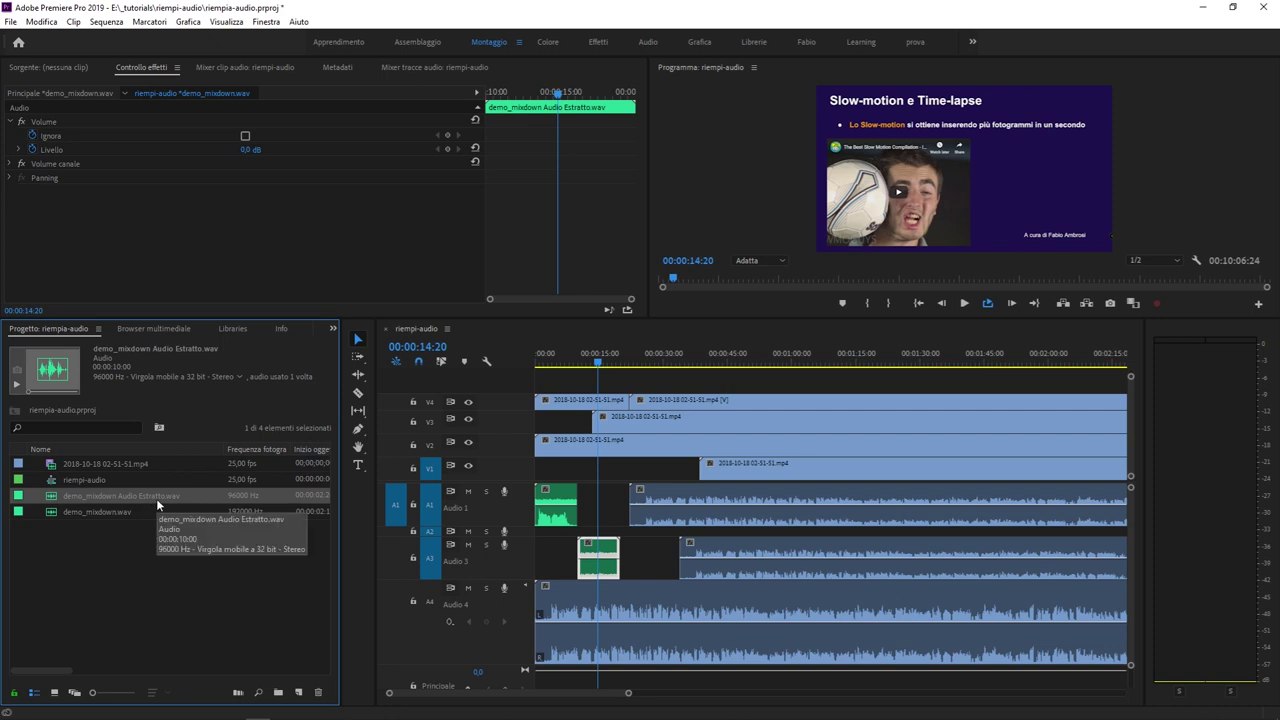
click(101, 514)
click(103, 499)
click(103, 512)
click(104, 500)
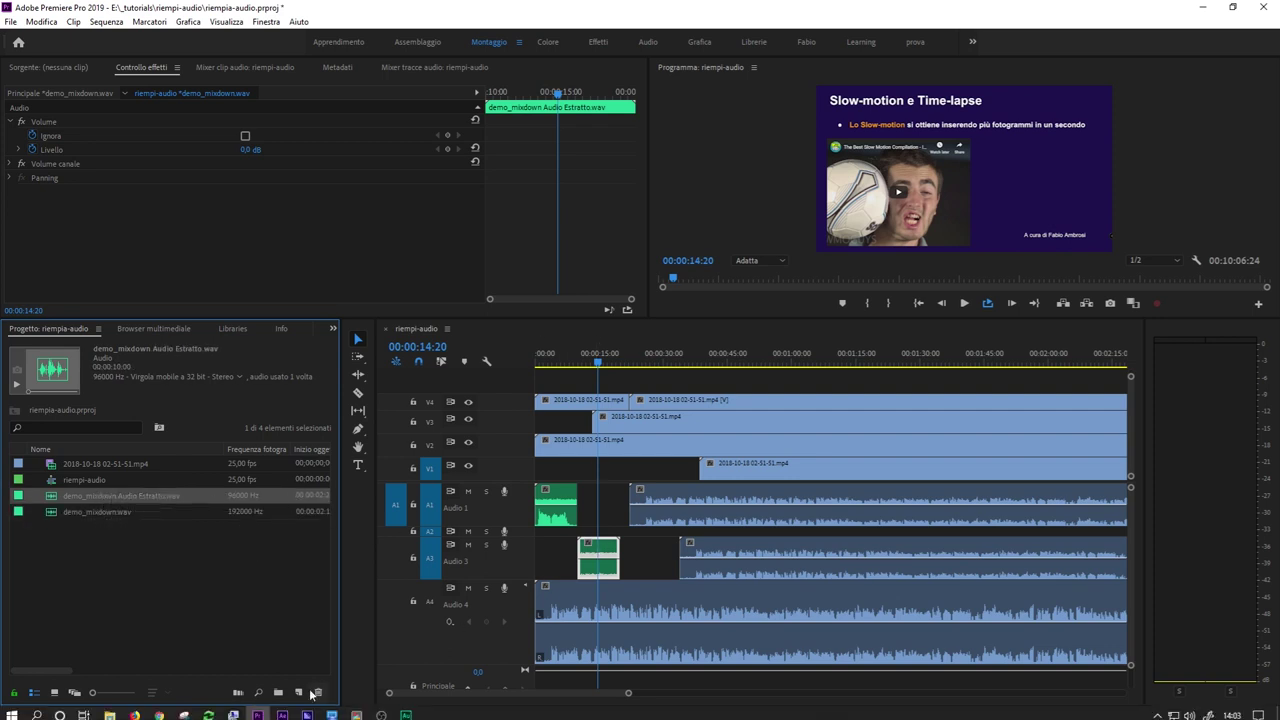
click(405, 715)
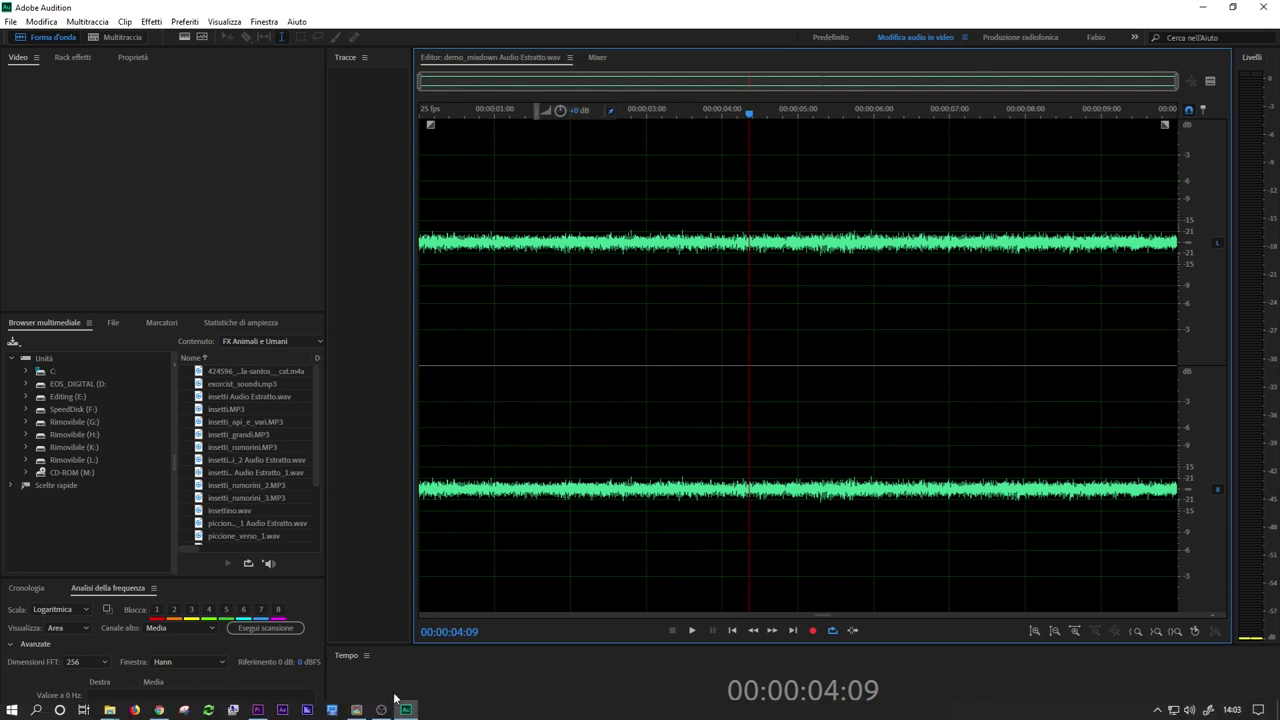
click(405, 710)
click(615, 521)
click(600, 558)
click(565, 502)
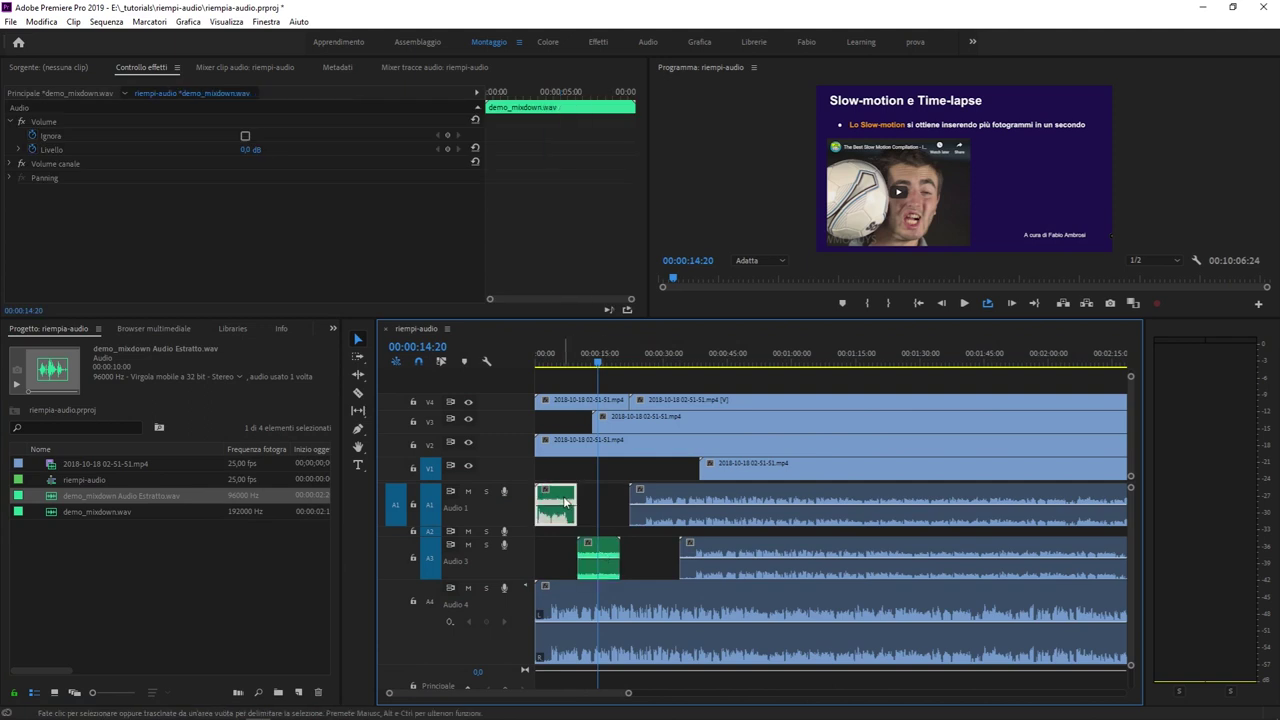
click(73, 513)
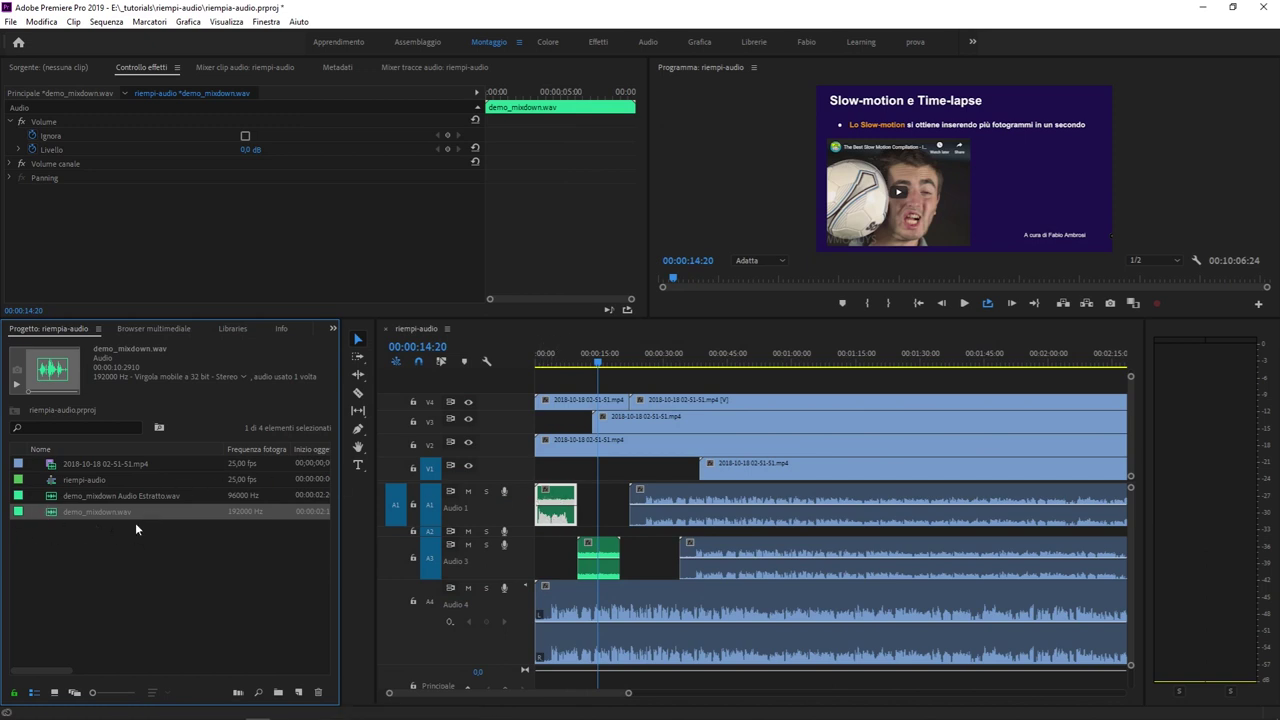
click(590, 560)
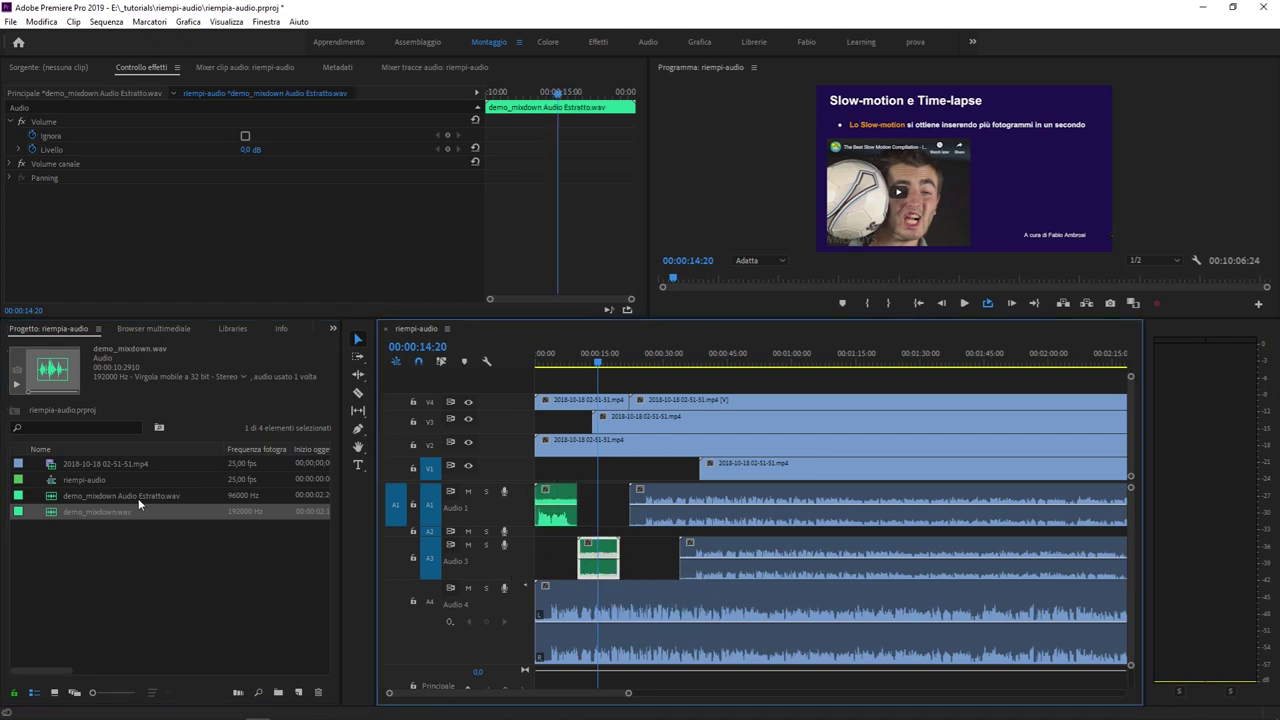
click(166, 497)
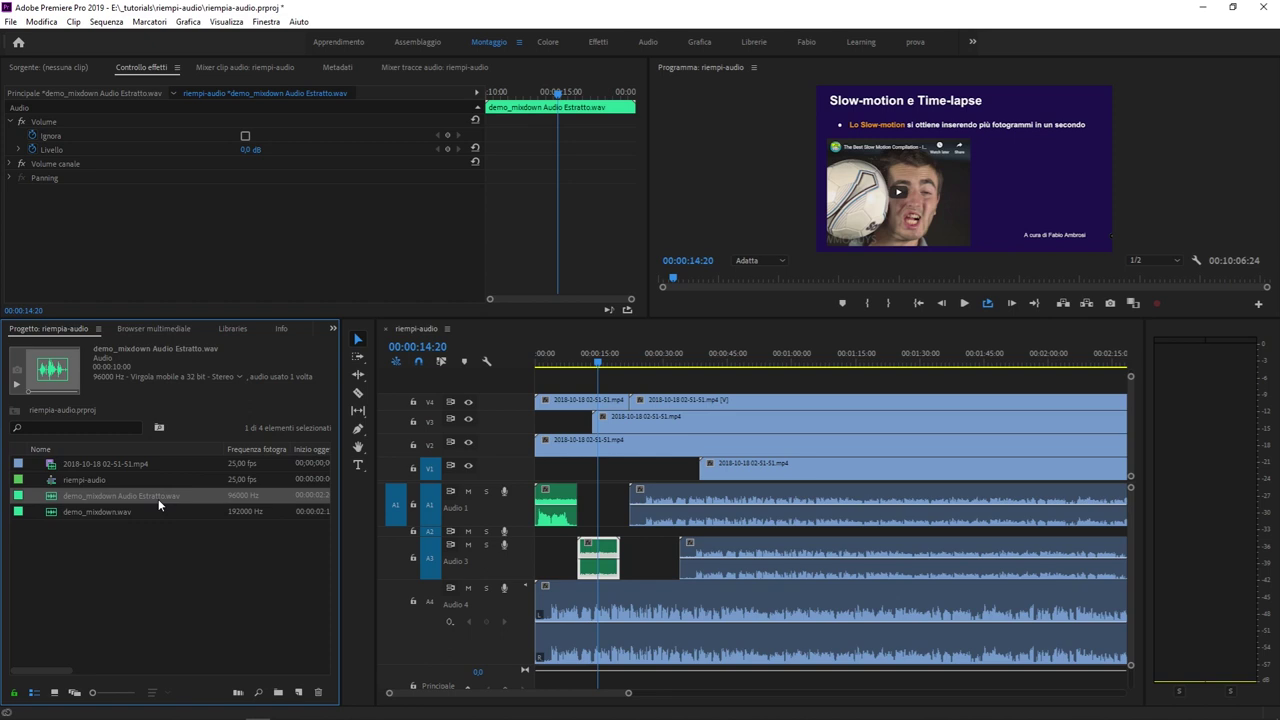
click(598, 558)
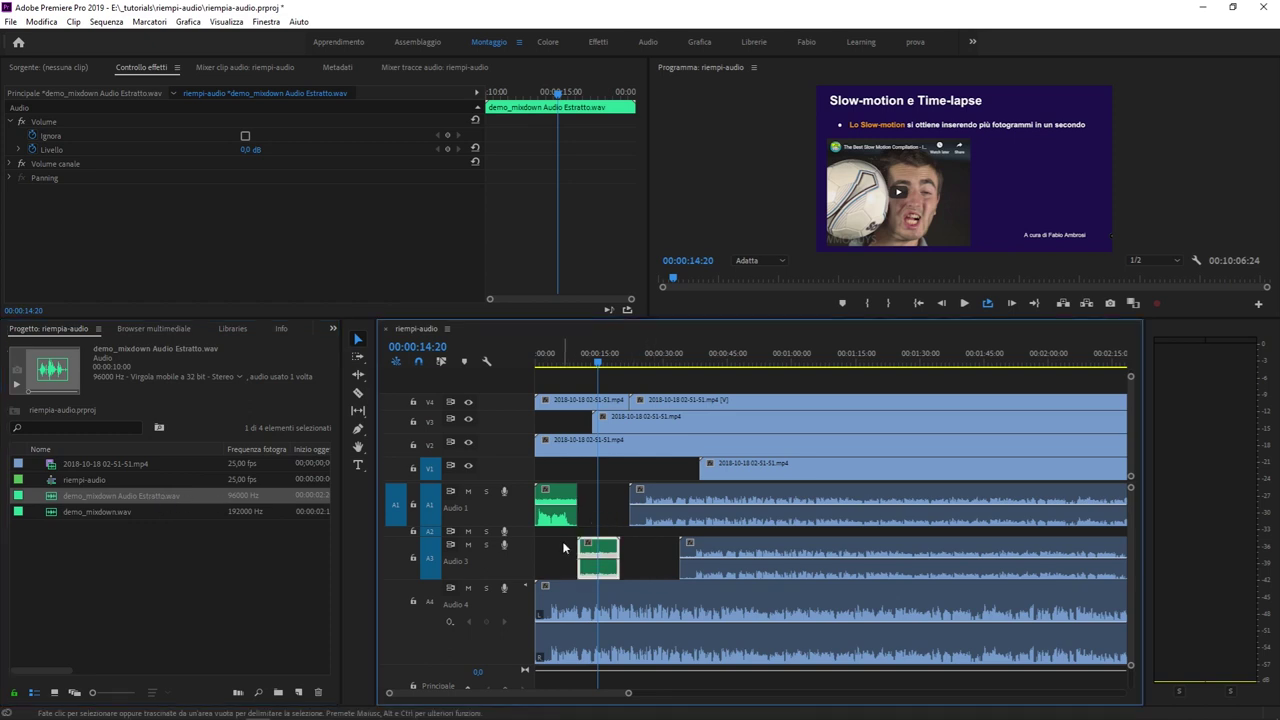
click(405, 716)
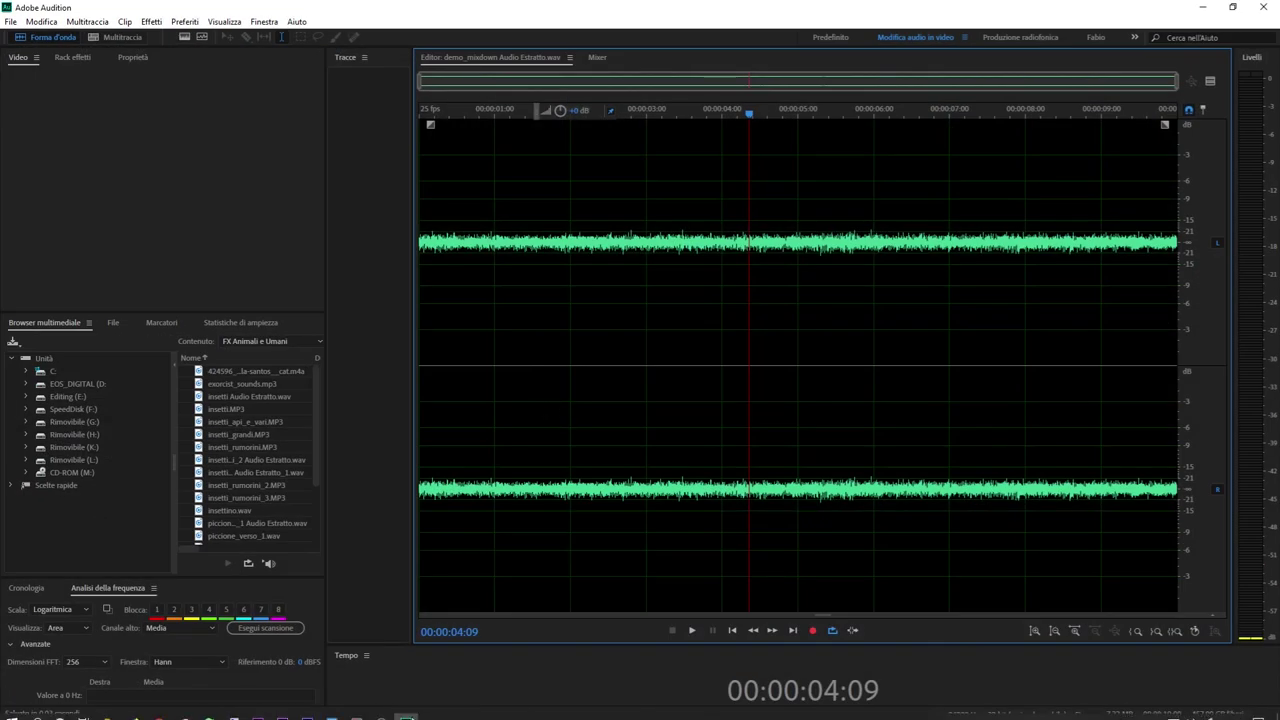
click(407, 711)
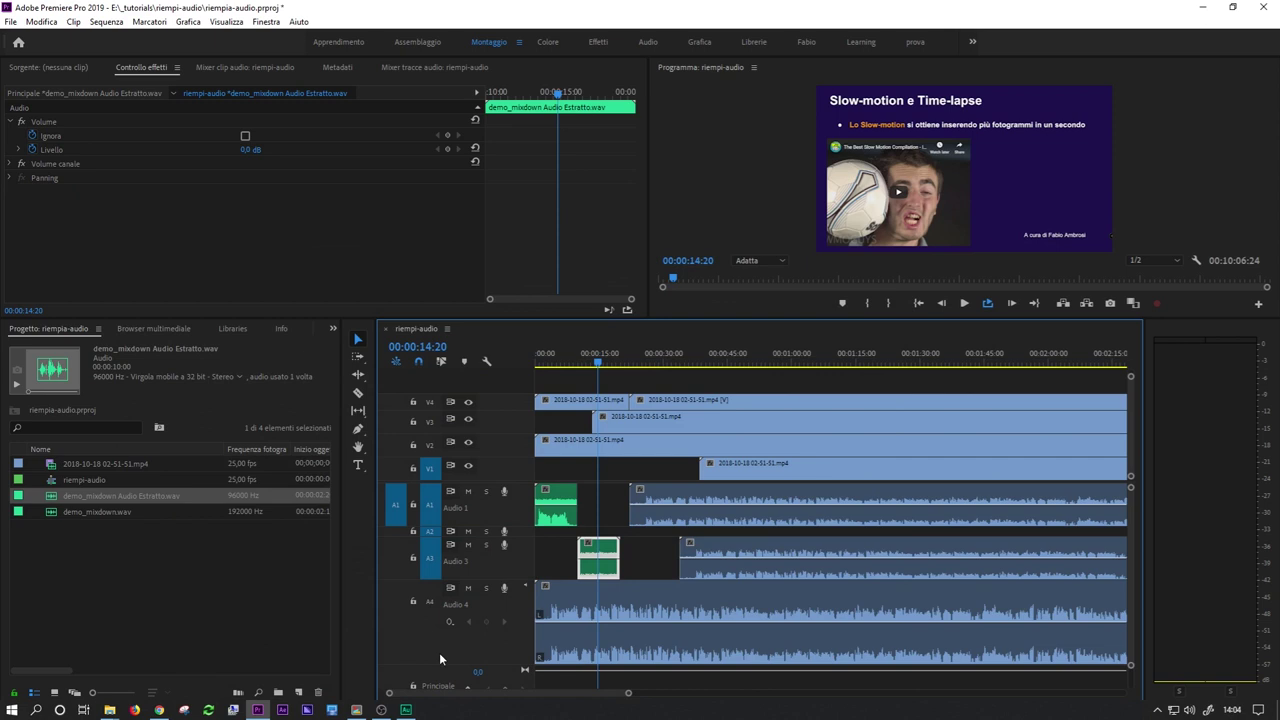
- Show demo_mixdown Audio Estratto.wav in the riempi-audio folder via Mostra in Esplora risorse
right_click(592, 558)
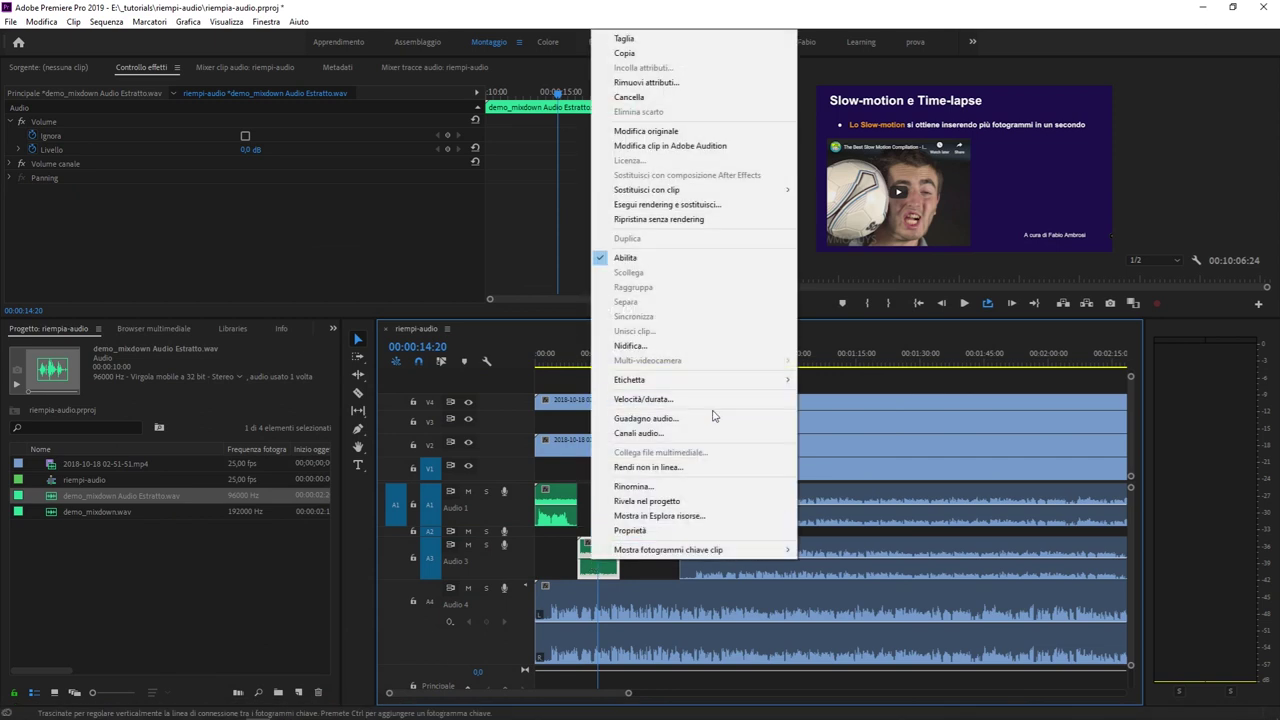
mouse_move(740, 549)
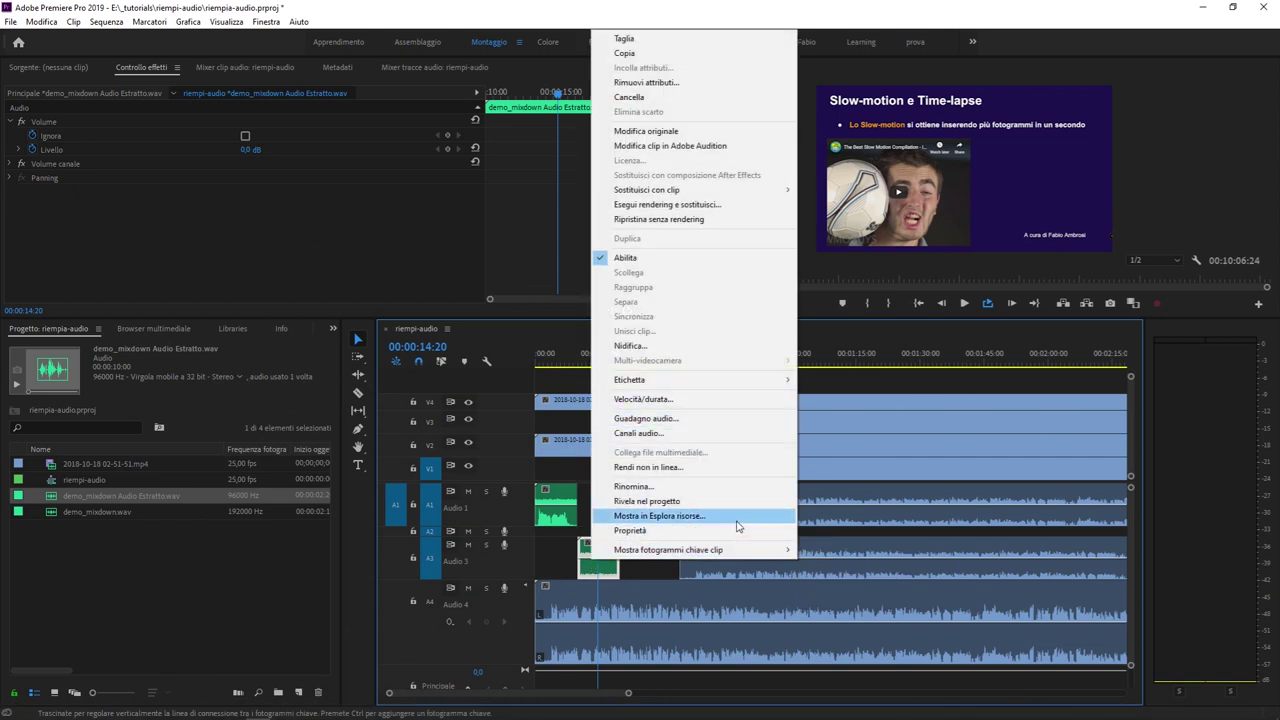
click(737, 516)
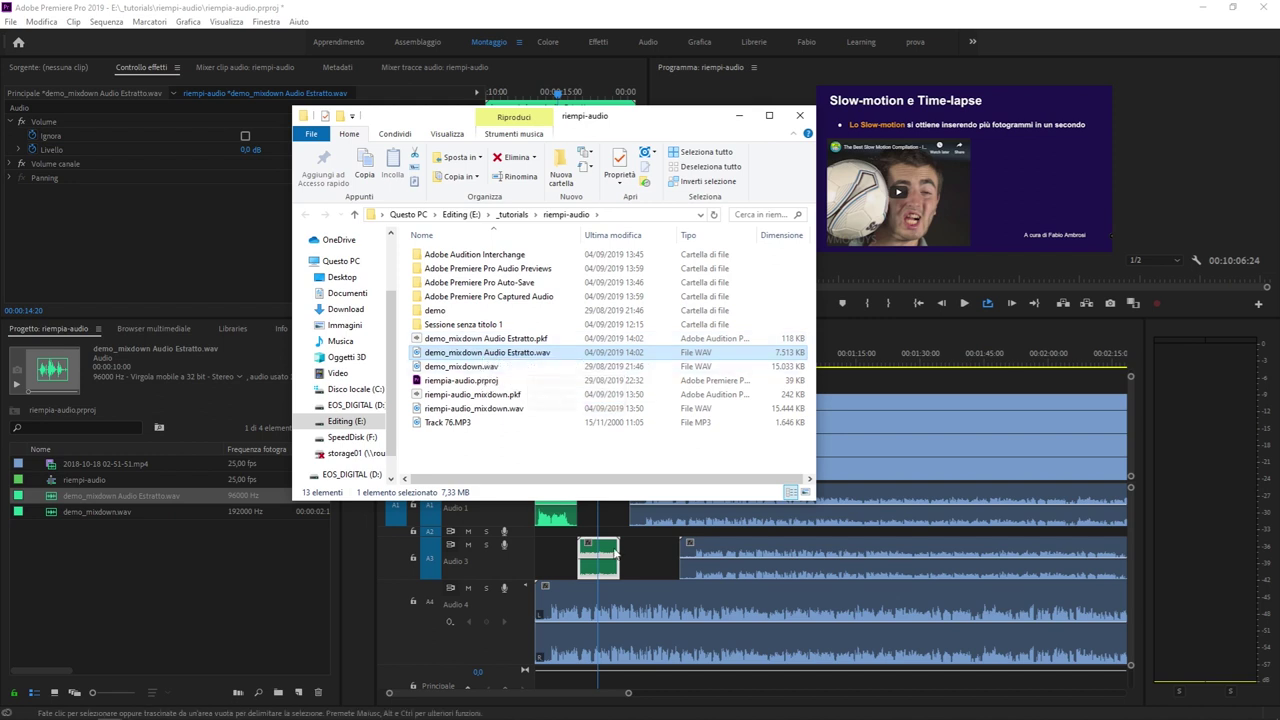
click(644, 568)
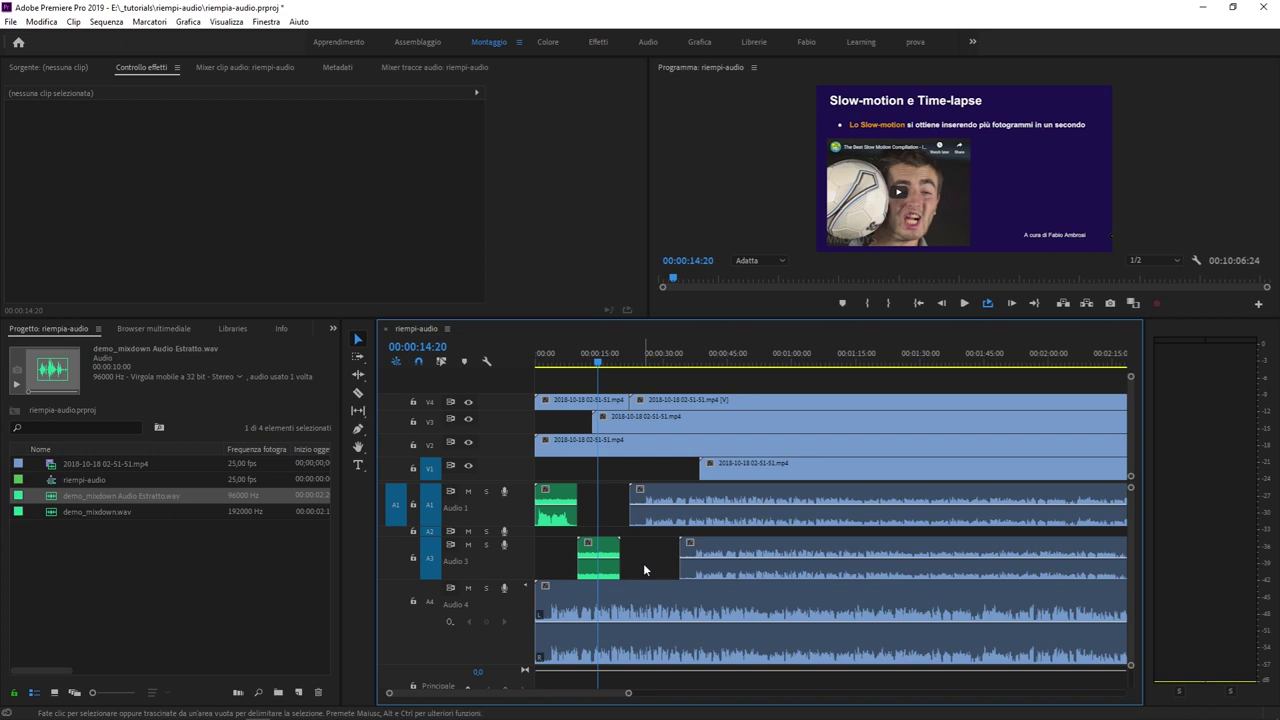
- Zoom the timeline out two levels, then back in one so the ruler shows seconds
key(minus)
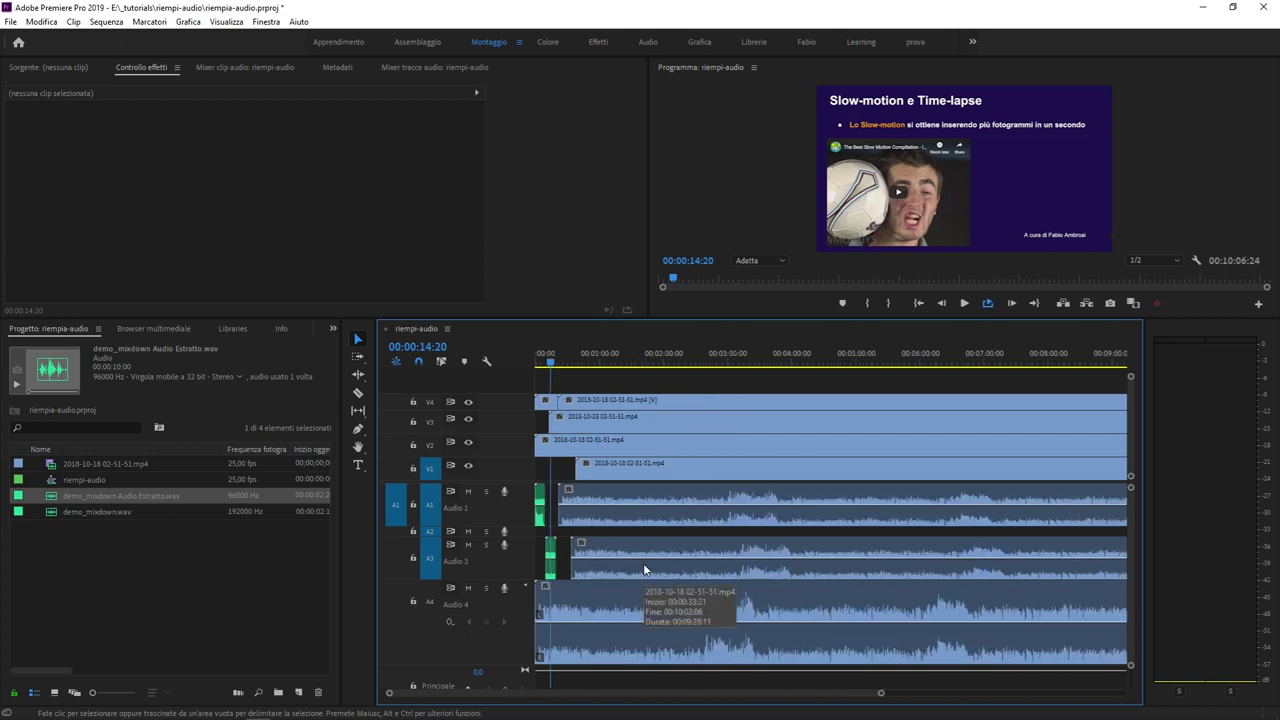
key(minus)
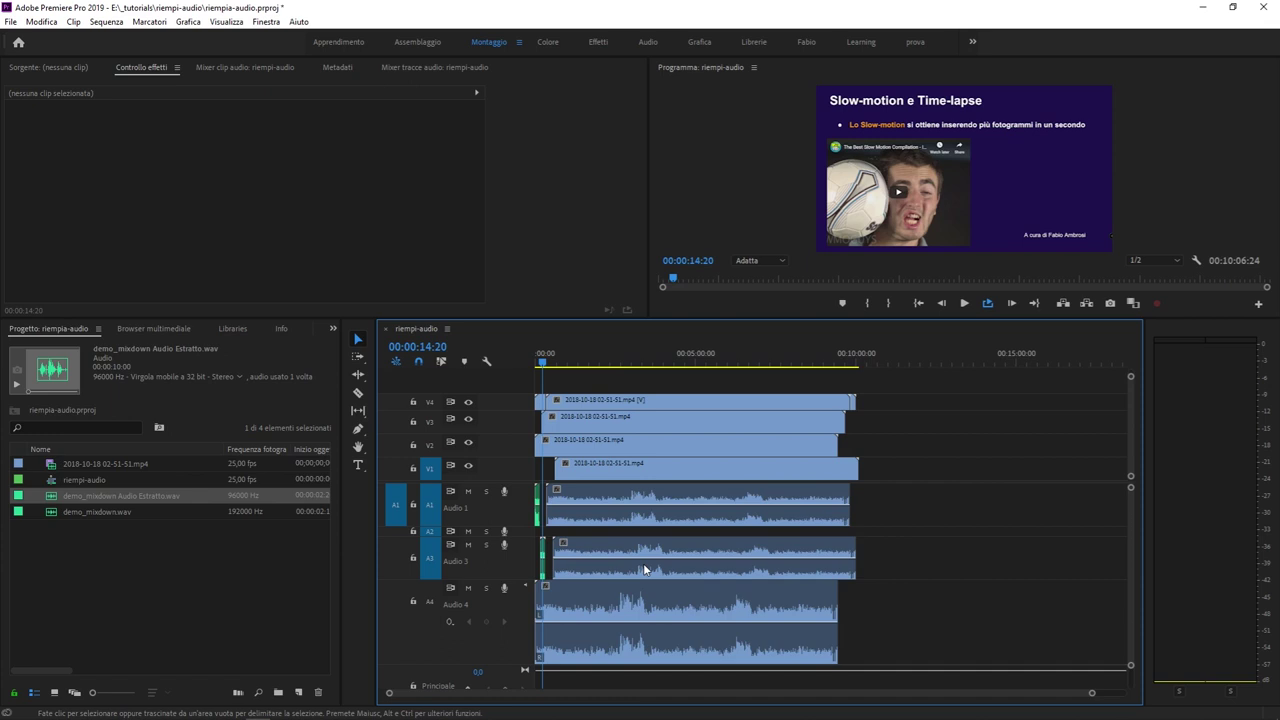
key(equal)
key(equal)
key(equal)
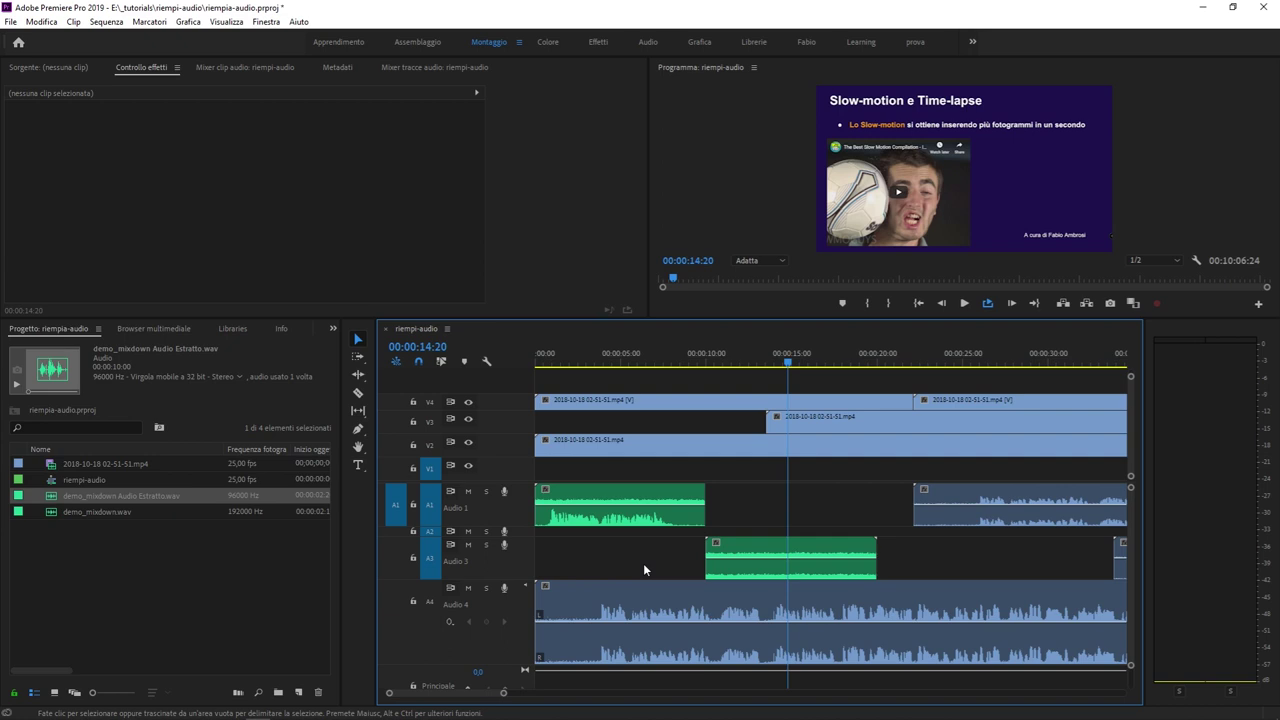
- Send the riempi-audio sequence via Modifica in Adobe Audition > Sequenza, naming the session 'demo'
click(133, 479)
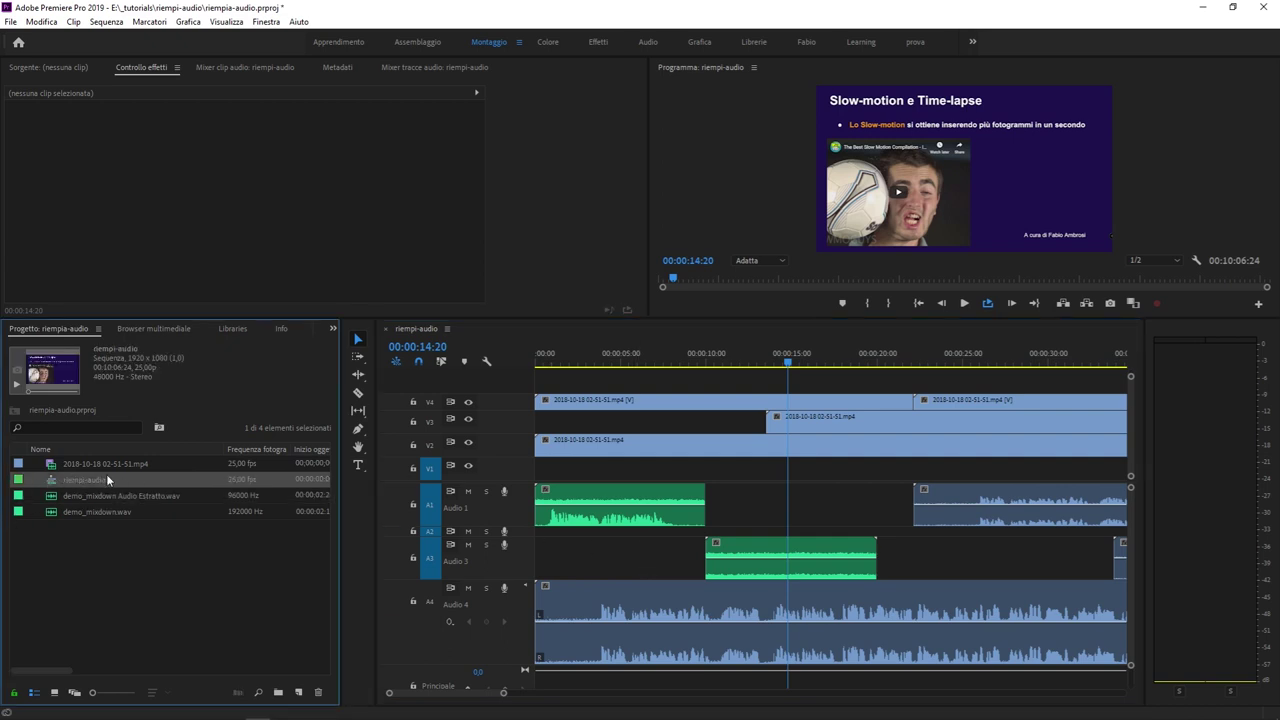
click(436, 331)
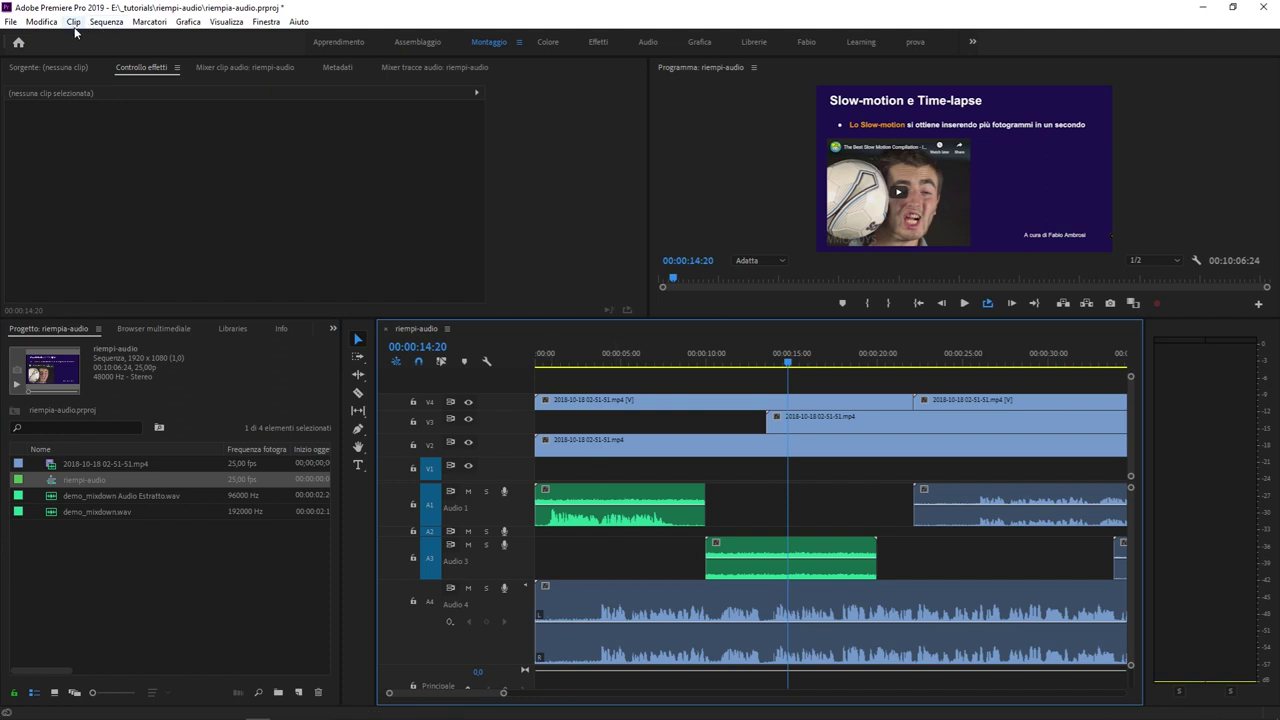
click(41, 21)
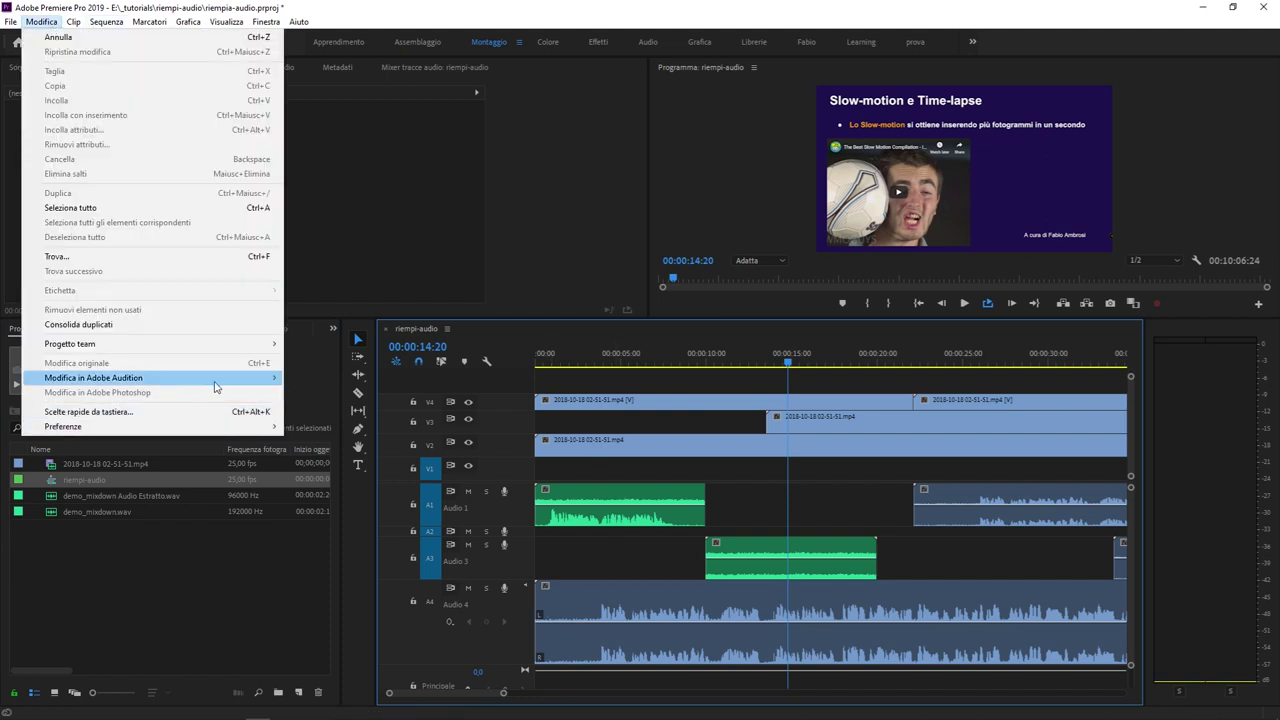
mouse_move(215, 385)
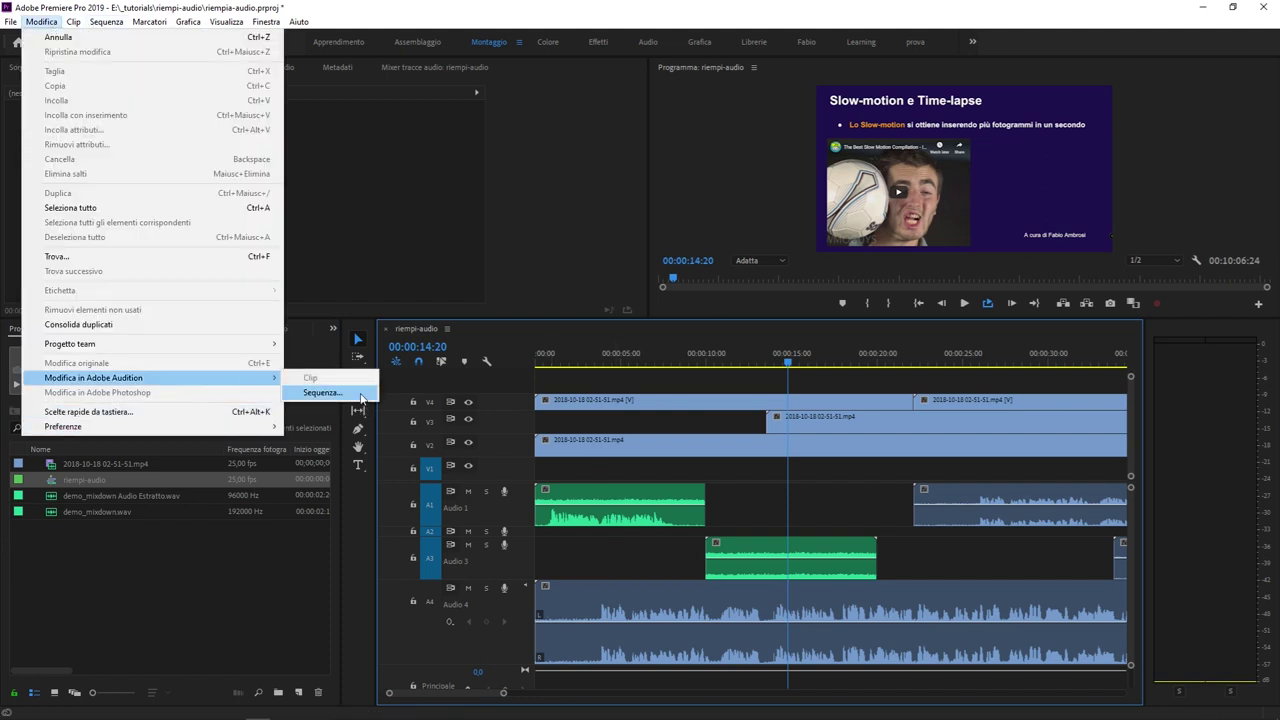
click(322, 392)
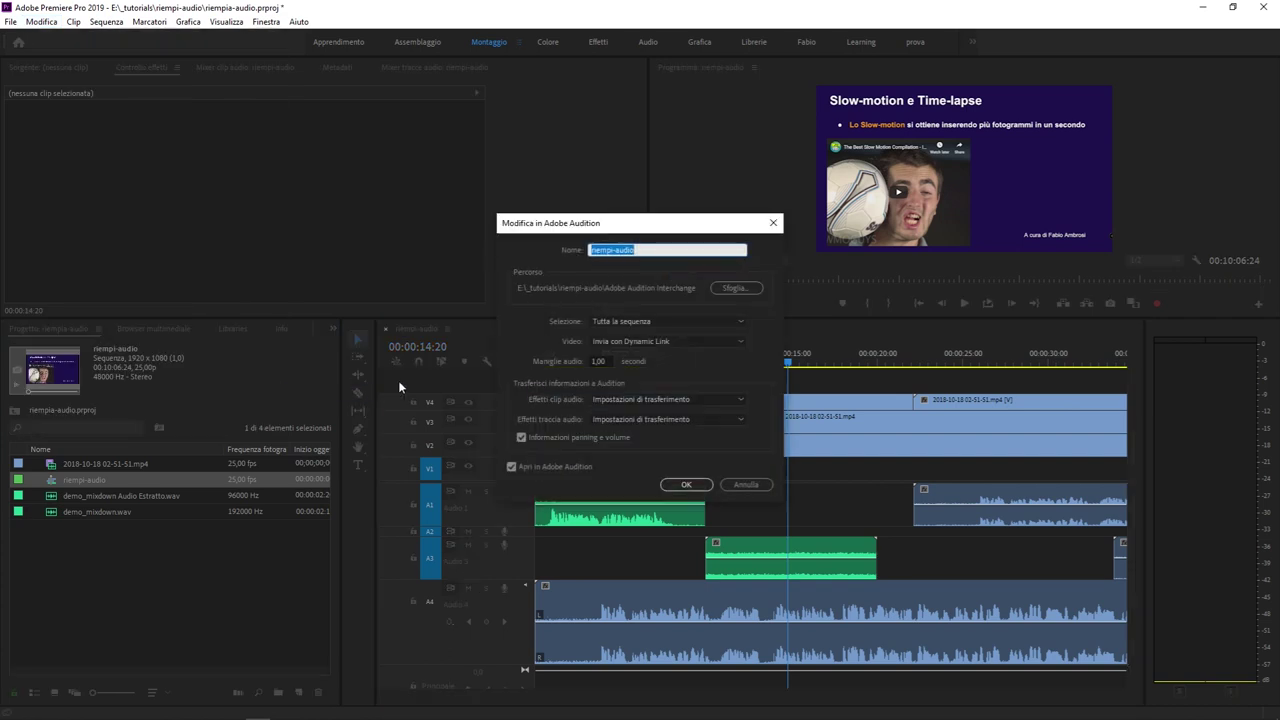
click(675, 247)
key(ctrl+a)
text(demo)
click(543, 283)
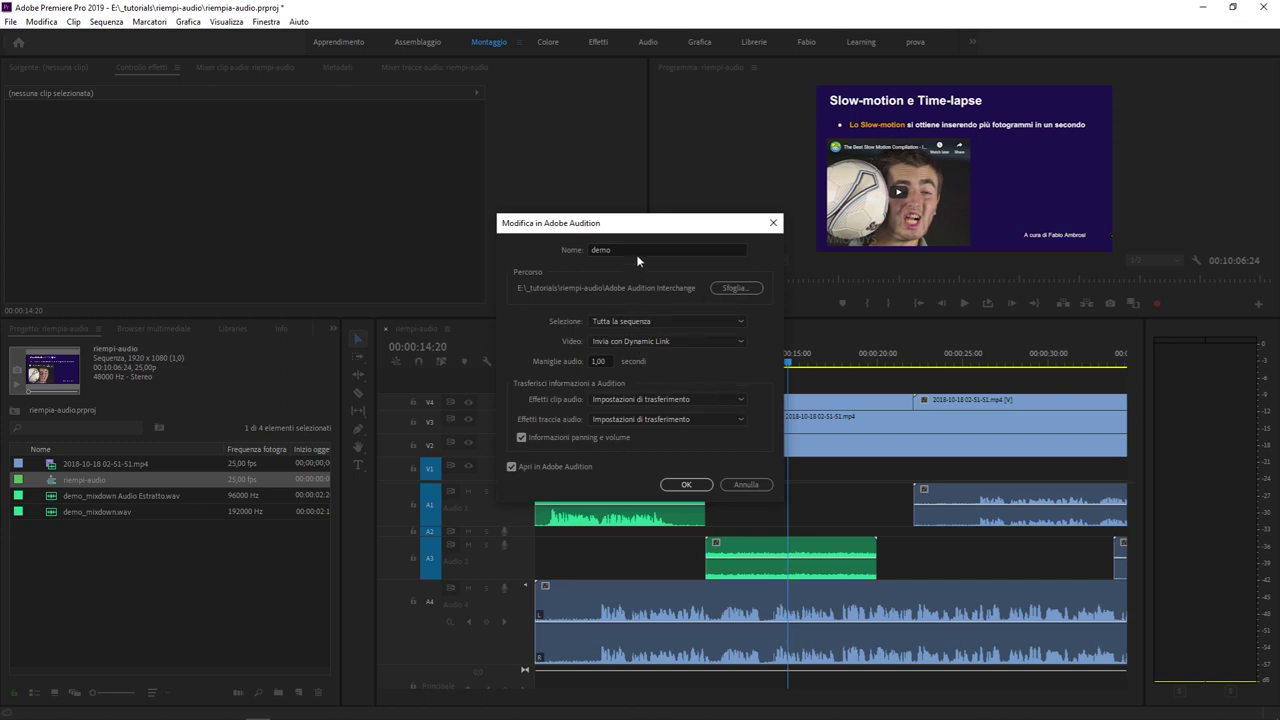
- Move the Edit in Adobe Audition dialog higher and show the Selezione options
drag(630, 226, 642, 141)
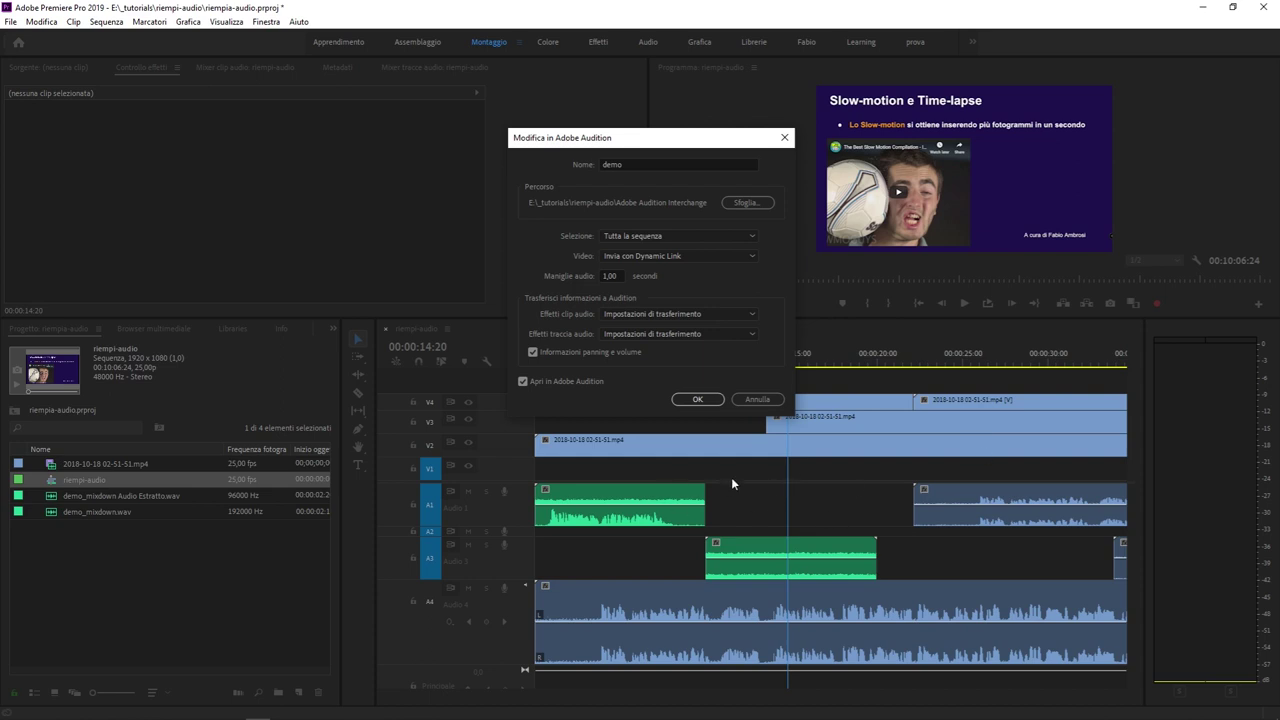
click(696, 235)
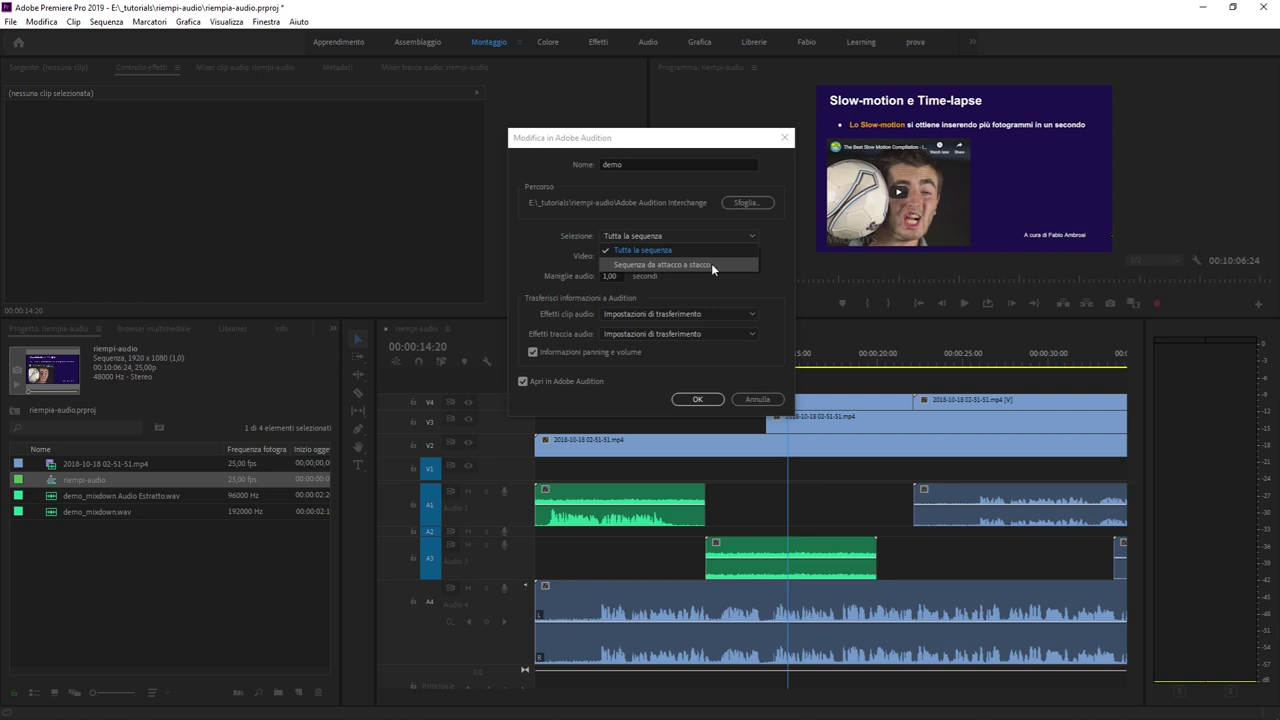
- Try Sequenza da attacco a stacco, revert Selezione to Tutta la sequenza, then show the Video choices
click(711, 263)
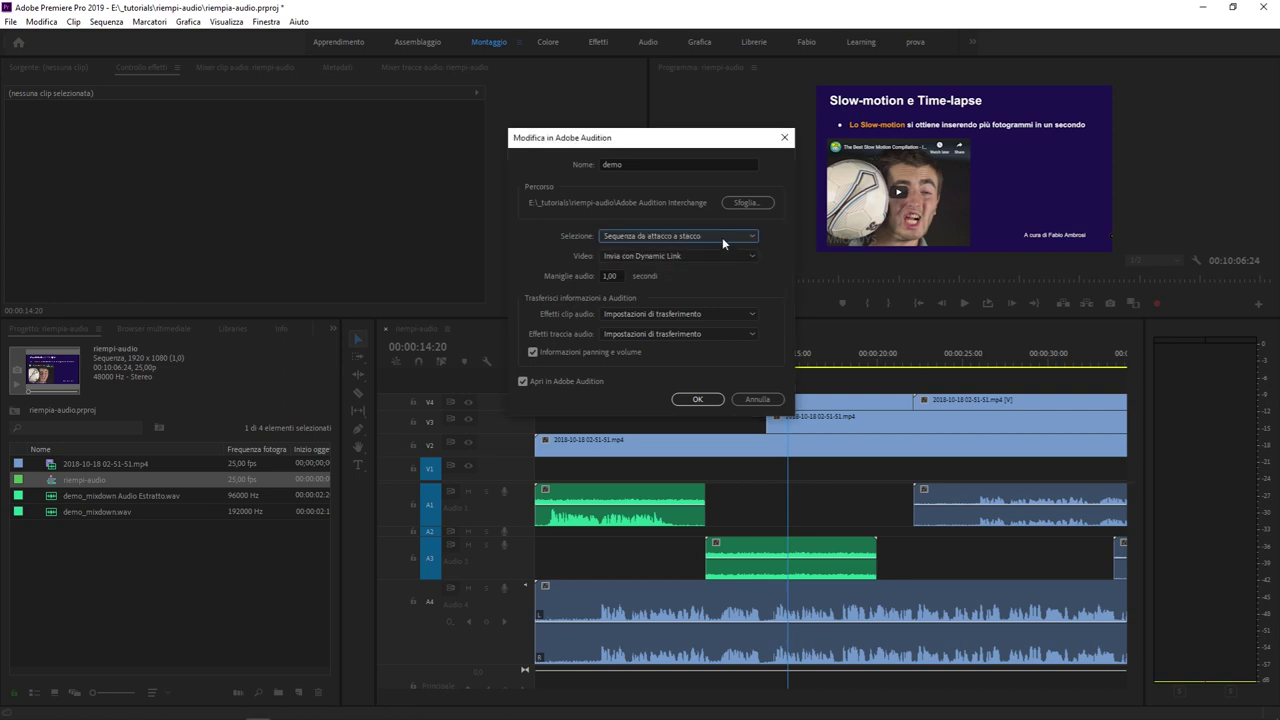
click(722, 237)
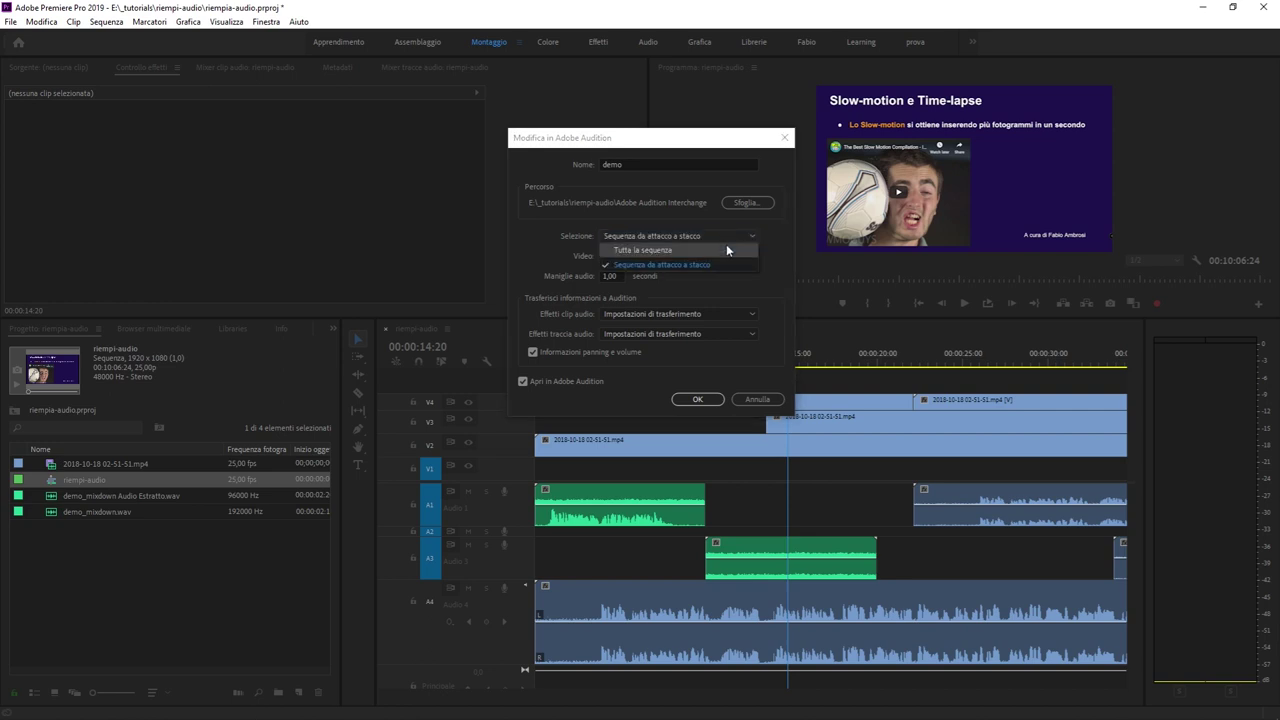
click(726, 248)
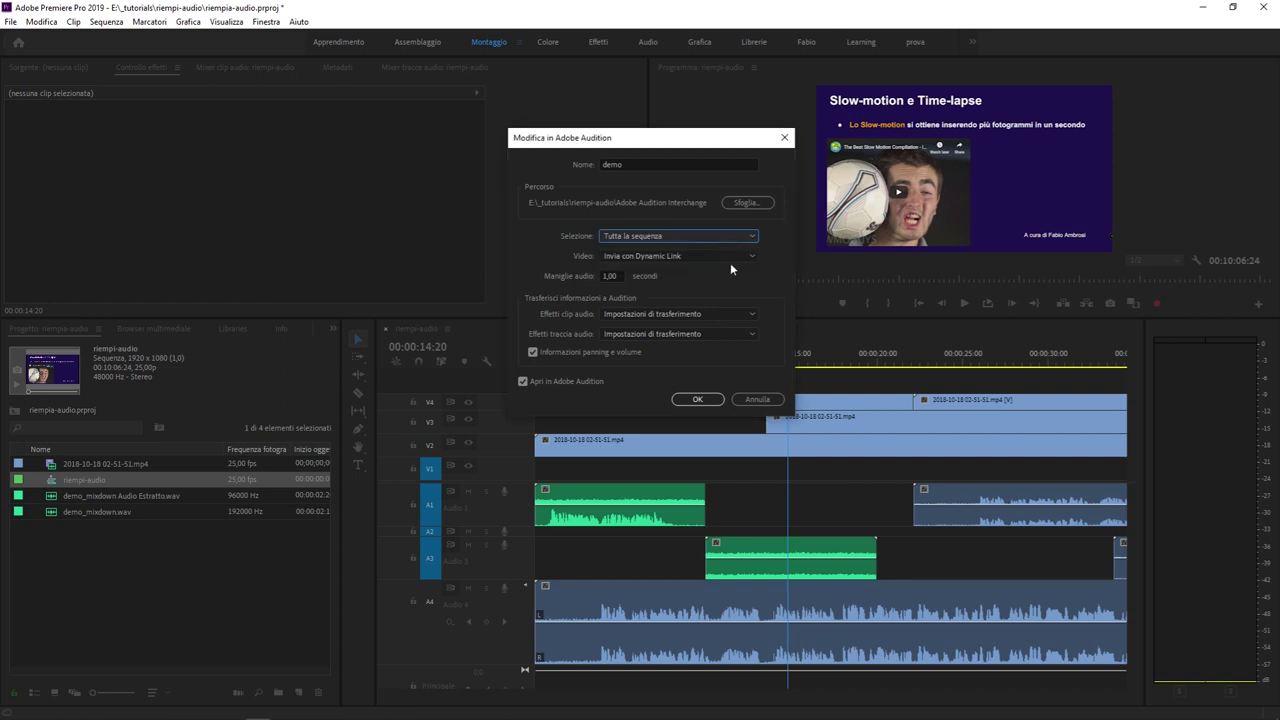
click(604, 258)
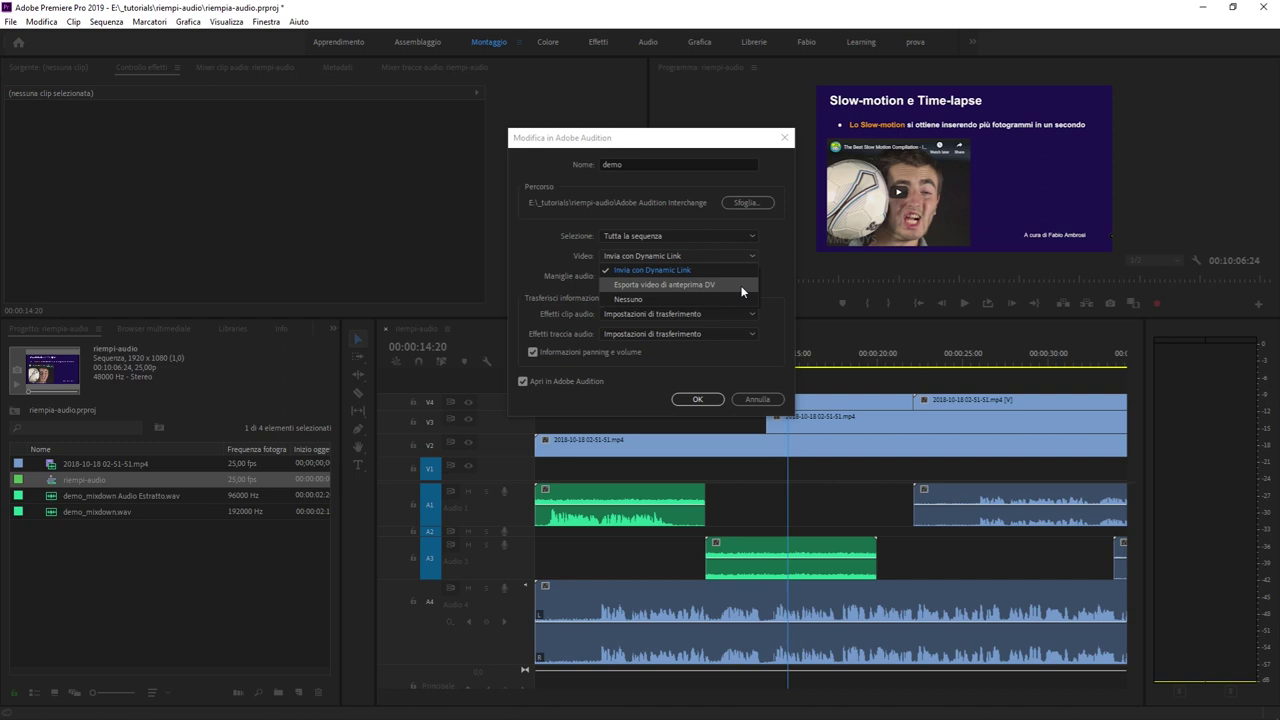
- Set Video to Esporta video di anteprima DV instead of Dynamic Link
click(743, 290)
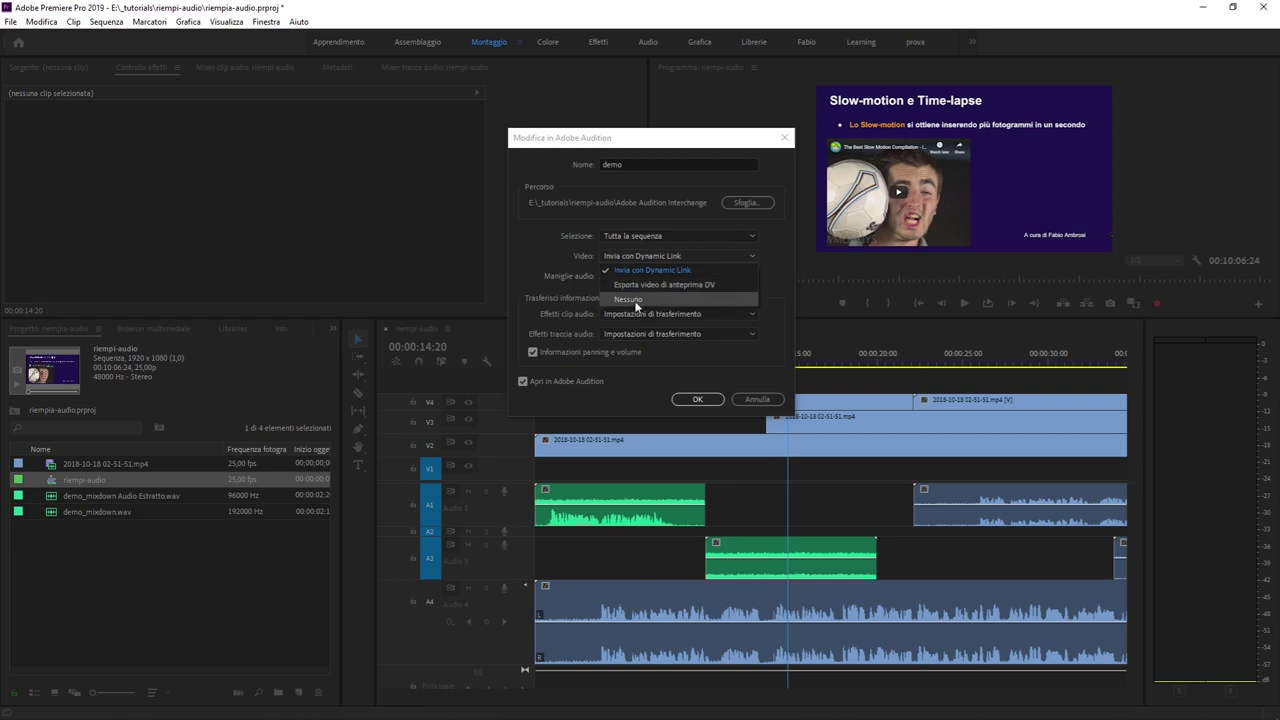
click(736, 284)
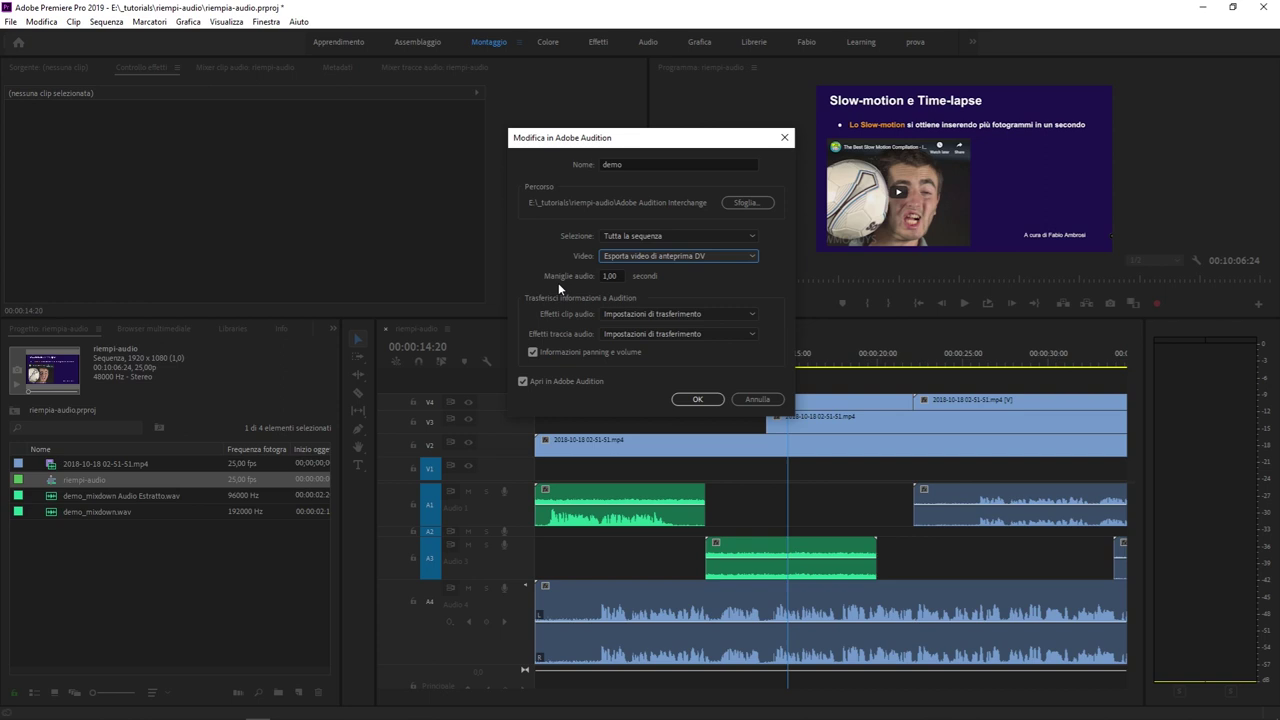
click(624, 275)
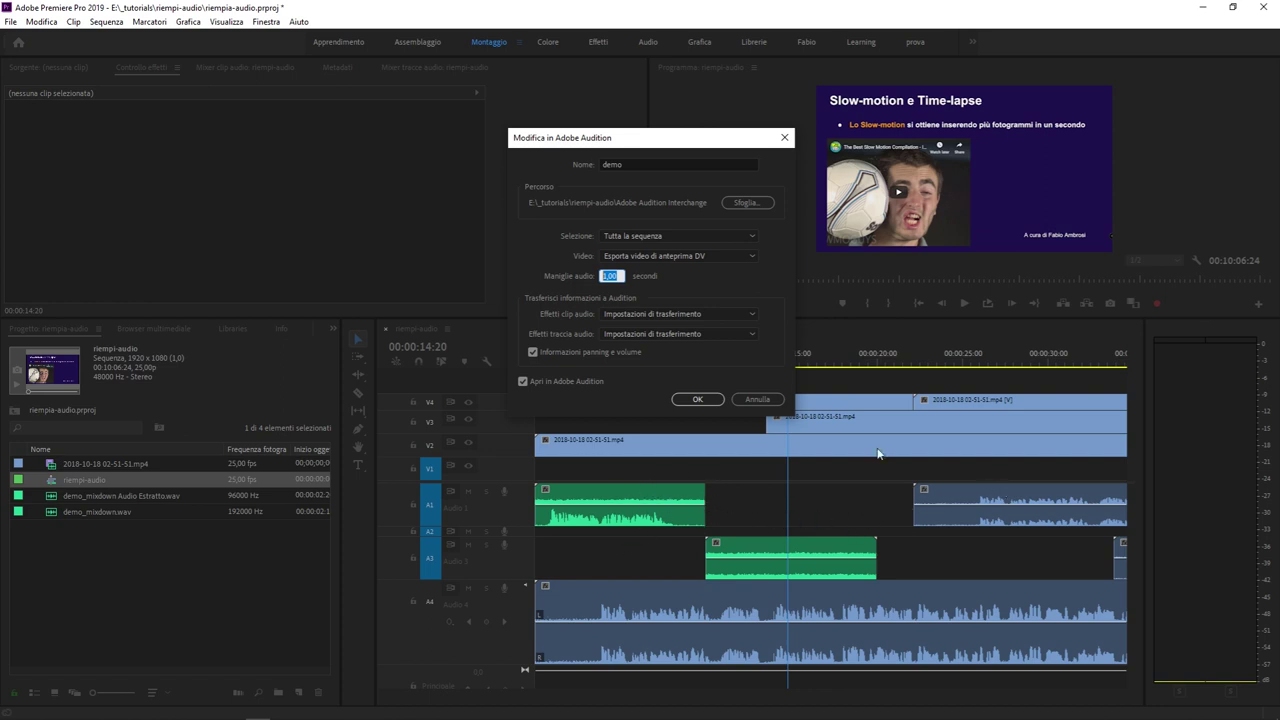
- Replace the Maniglie audio value 1,00 with 9, committing 9,00-second handles
click(620, 276)
double_click(626, 278)
click(616, 276)
drag(616, 276, 538, 277)
click(617, 276)
double_click(619, 276)
click(626, 276)
drag(626, 276, 571, 263)
text(9)
click(573, 283)
- Keep Effetti clip audio on Impostazioni di trasferimento and confirm sending the sequence to Audition
click(670, 316)
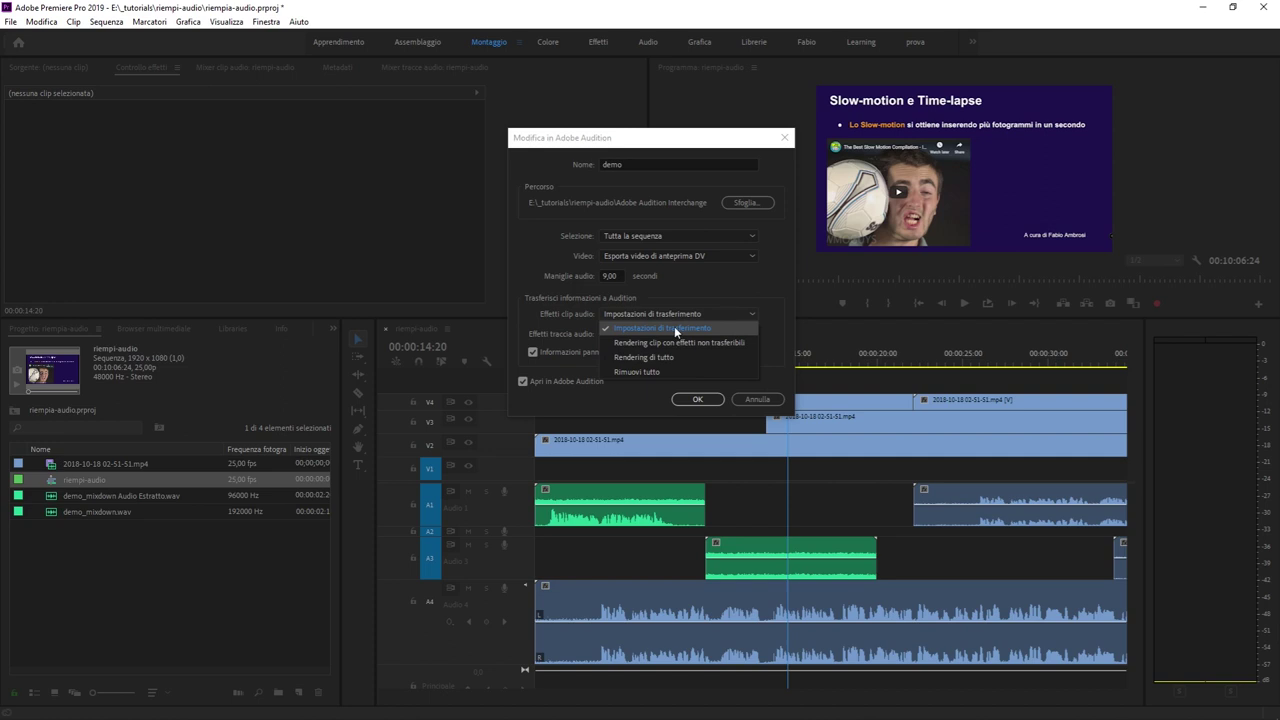
click(674, 327)
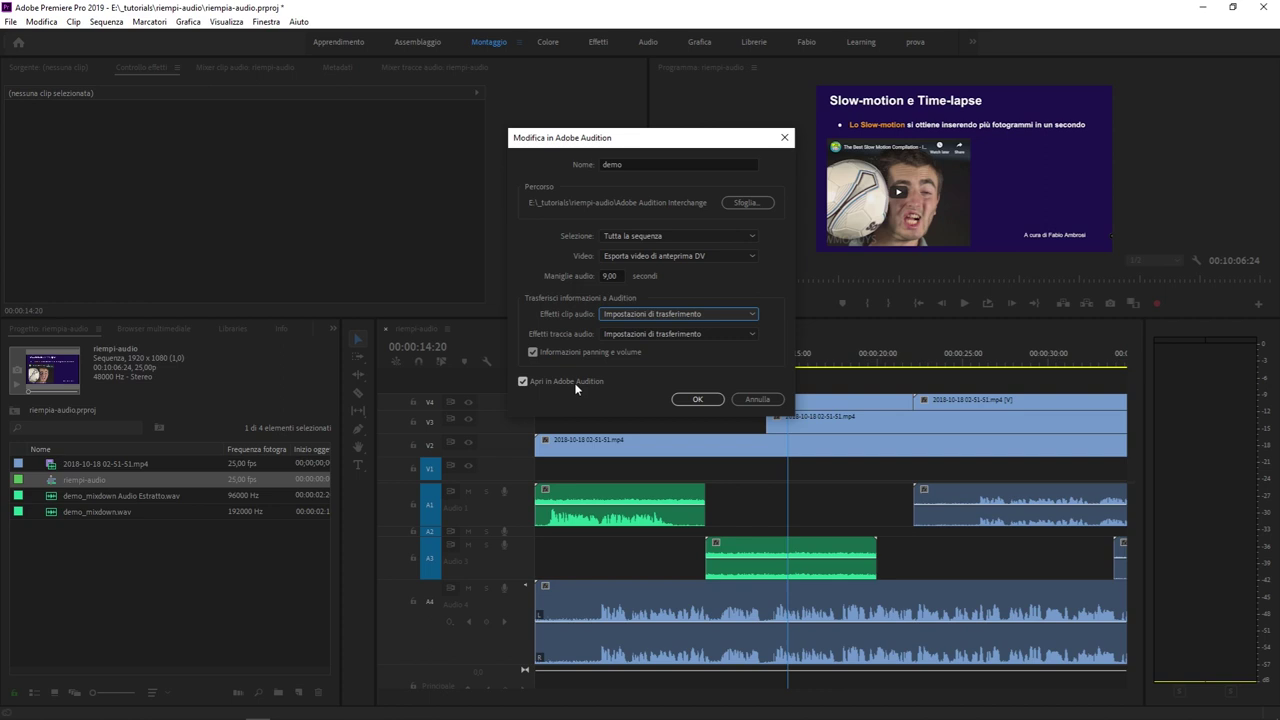
click(698, 399)
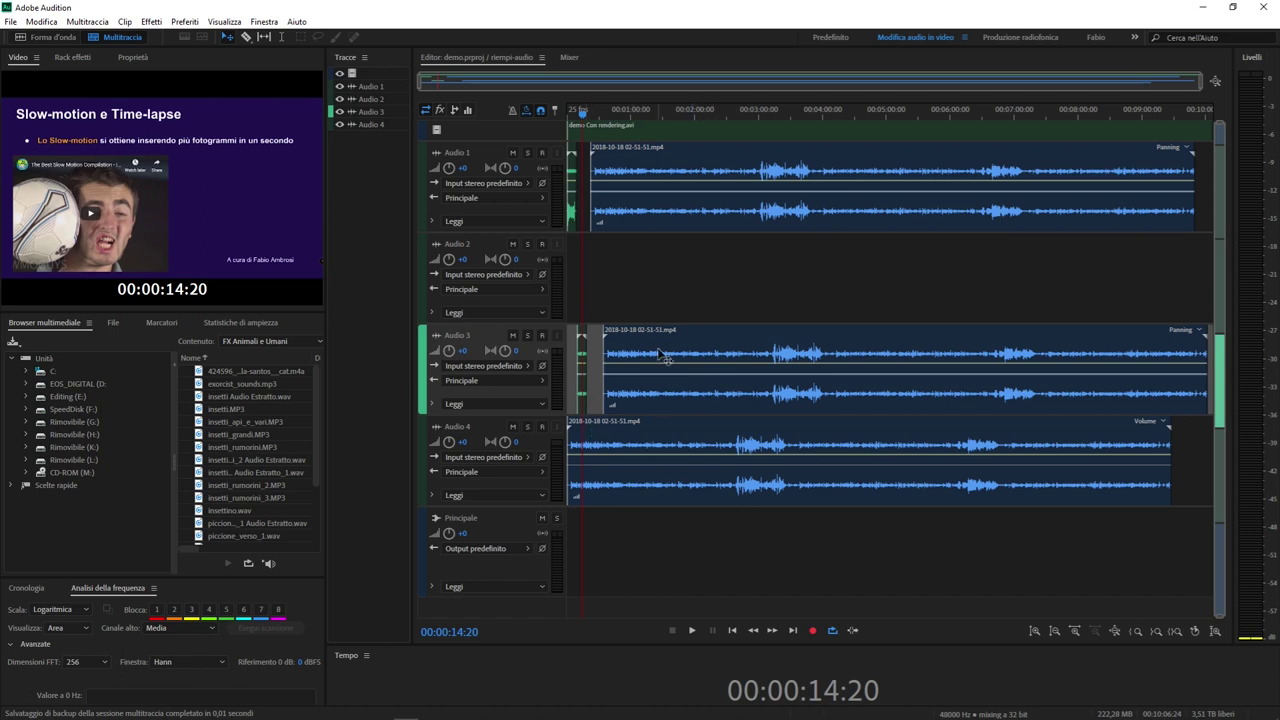
click(683, 281)
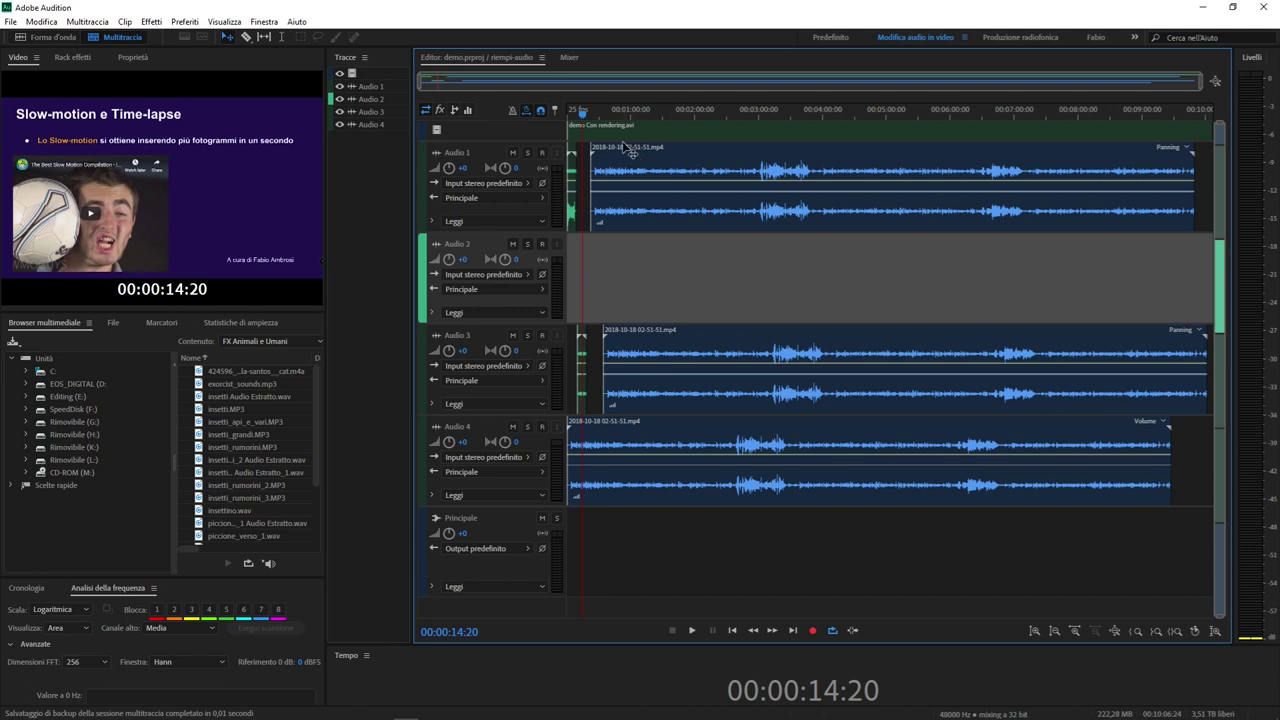
drag(598, 111, 763, 113)
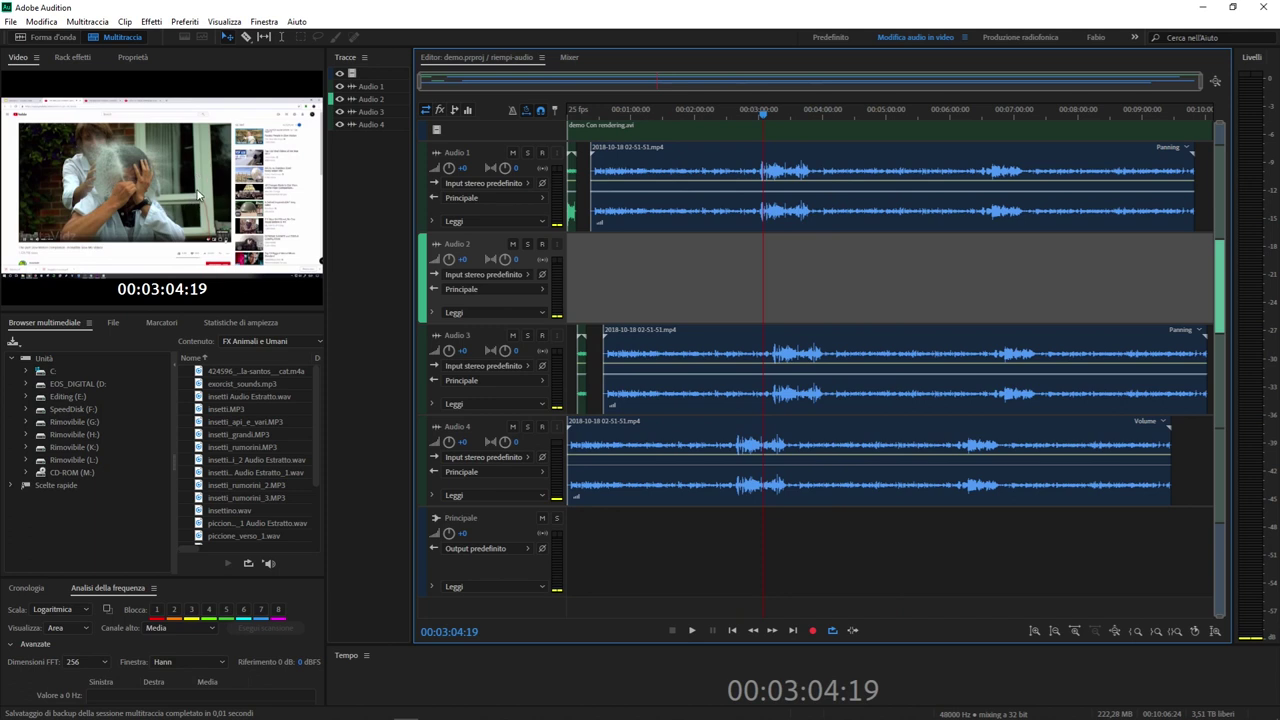
click(829, 222)
click(843, 283)
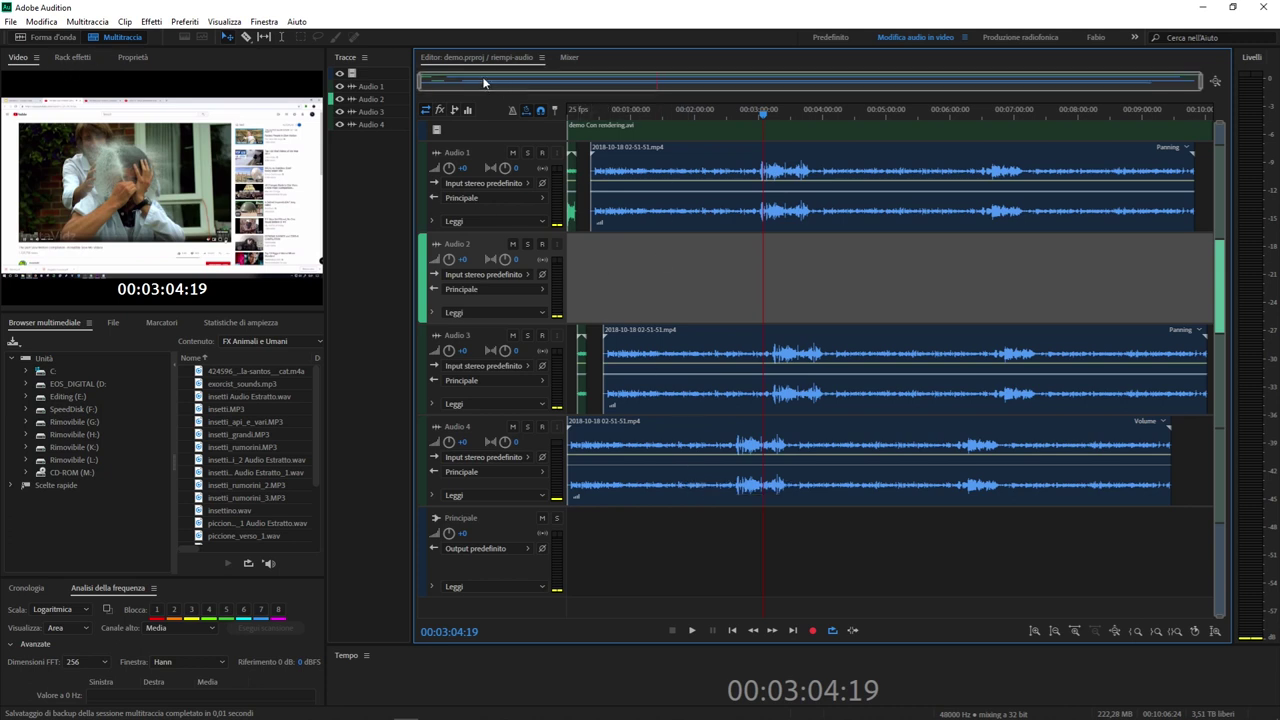
click(10, 21)
mouse_move(150, 276)
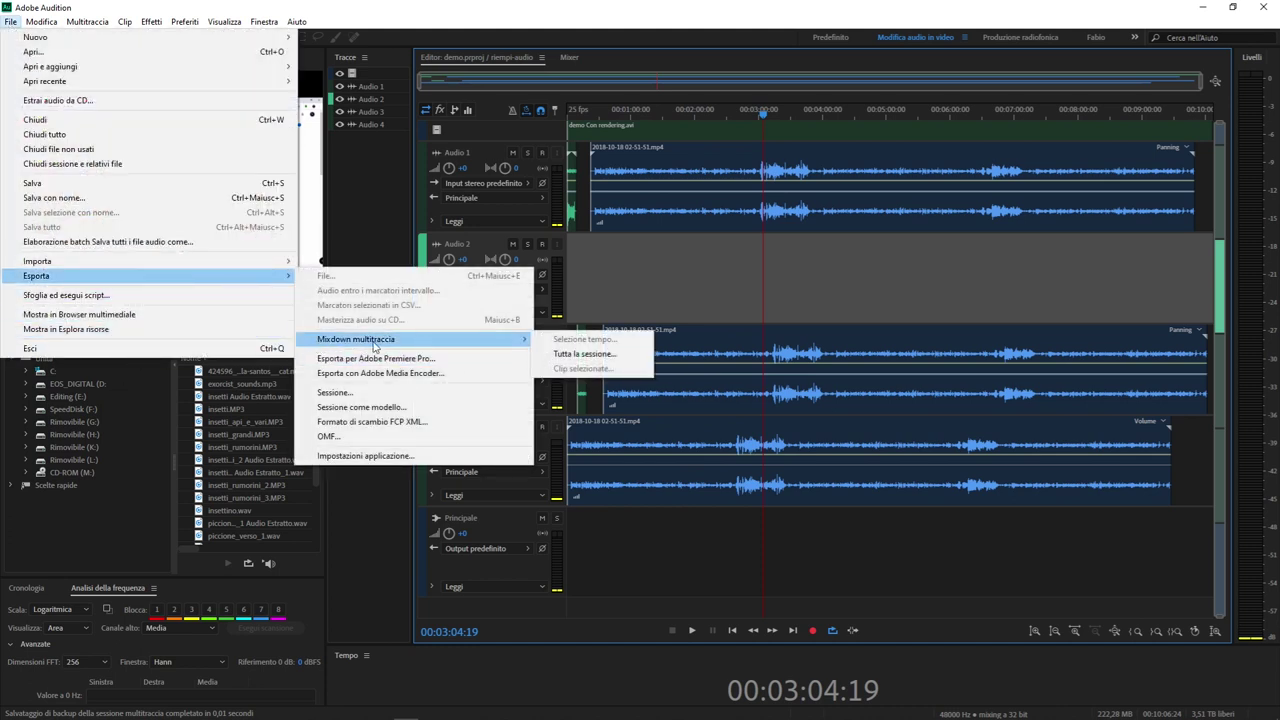
mouse_move(508, 339)
click(585, 354)
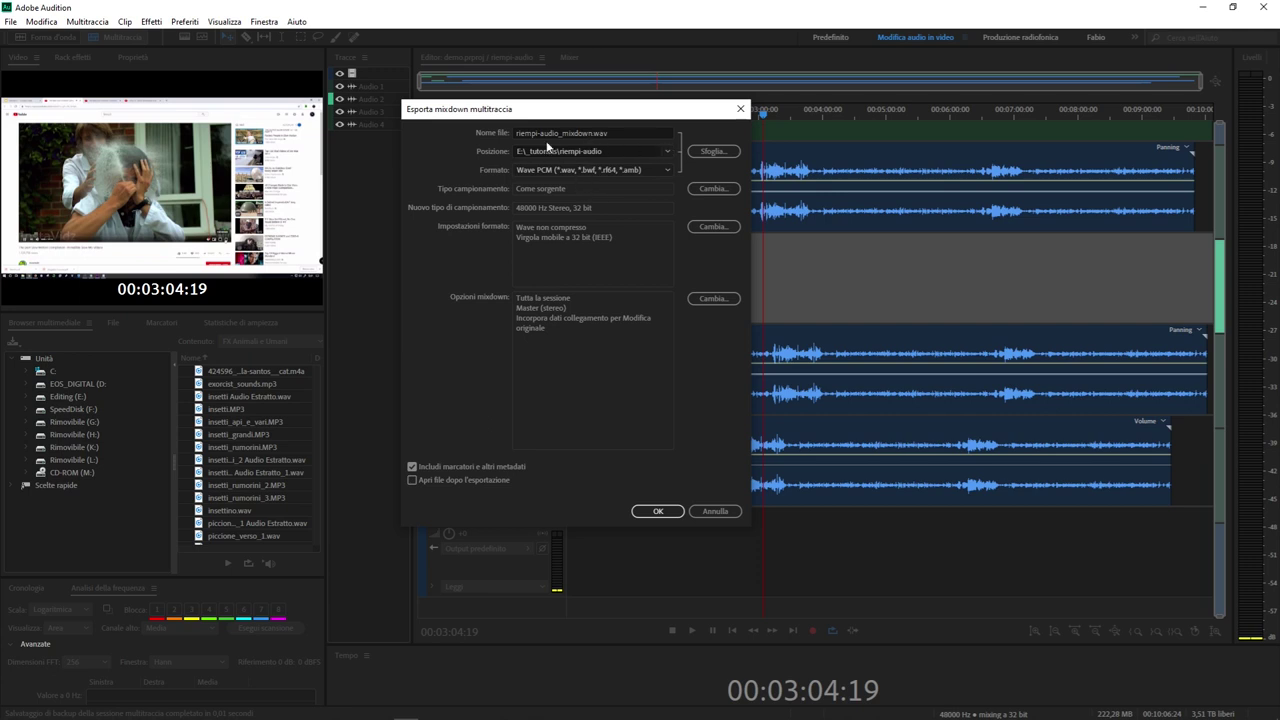
drag(624, 133, 405, 113)
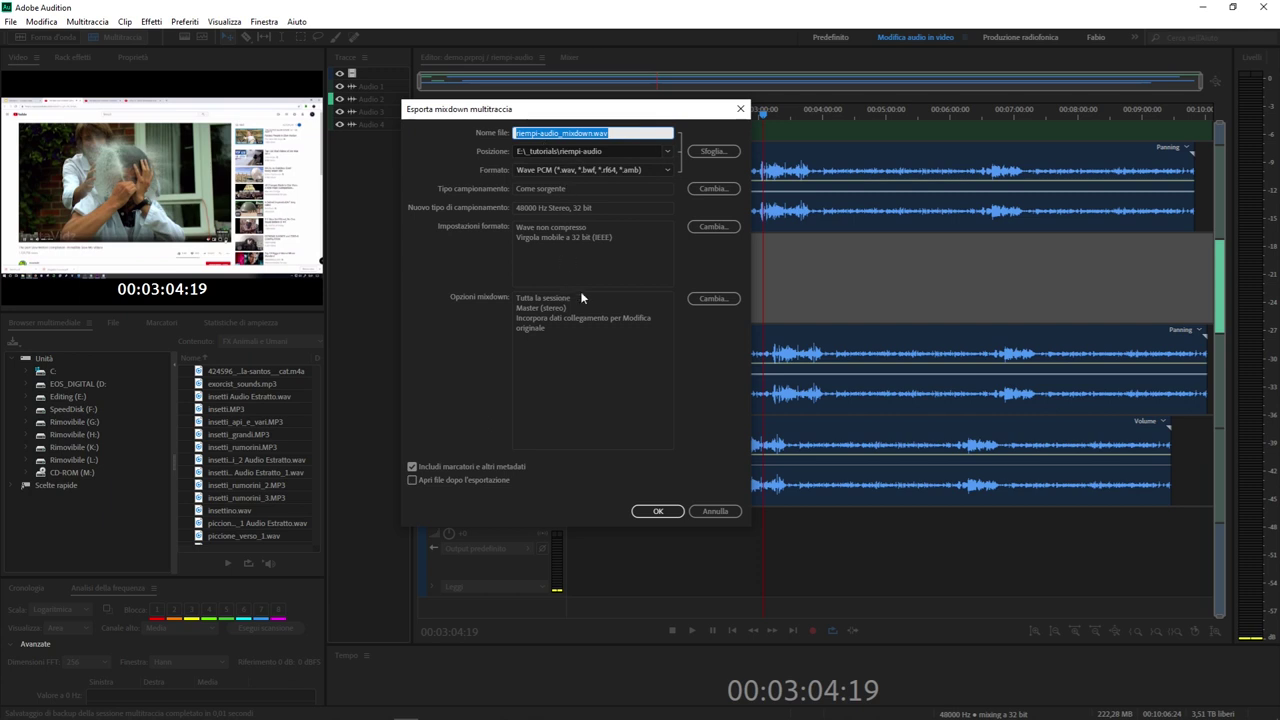
text(demo-)
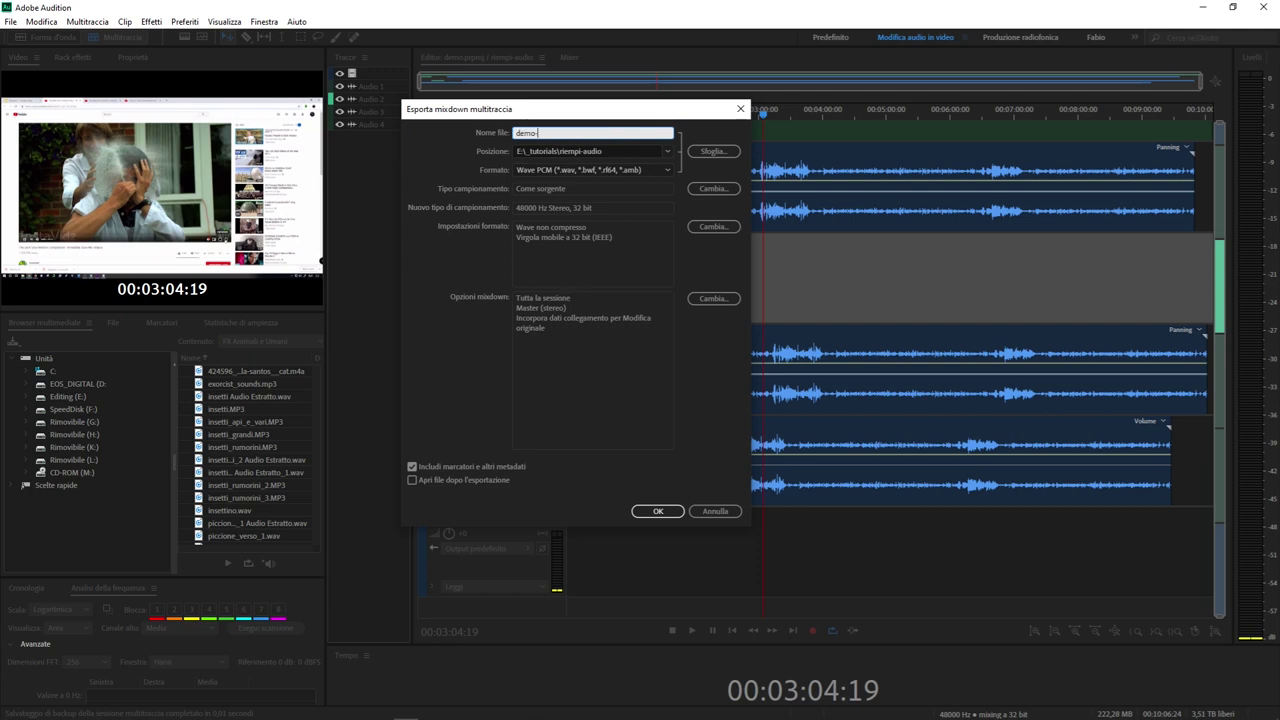
text(--traccia)
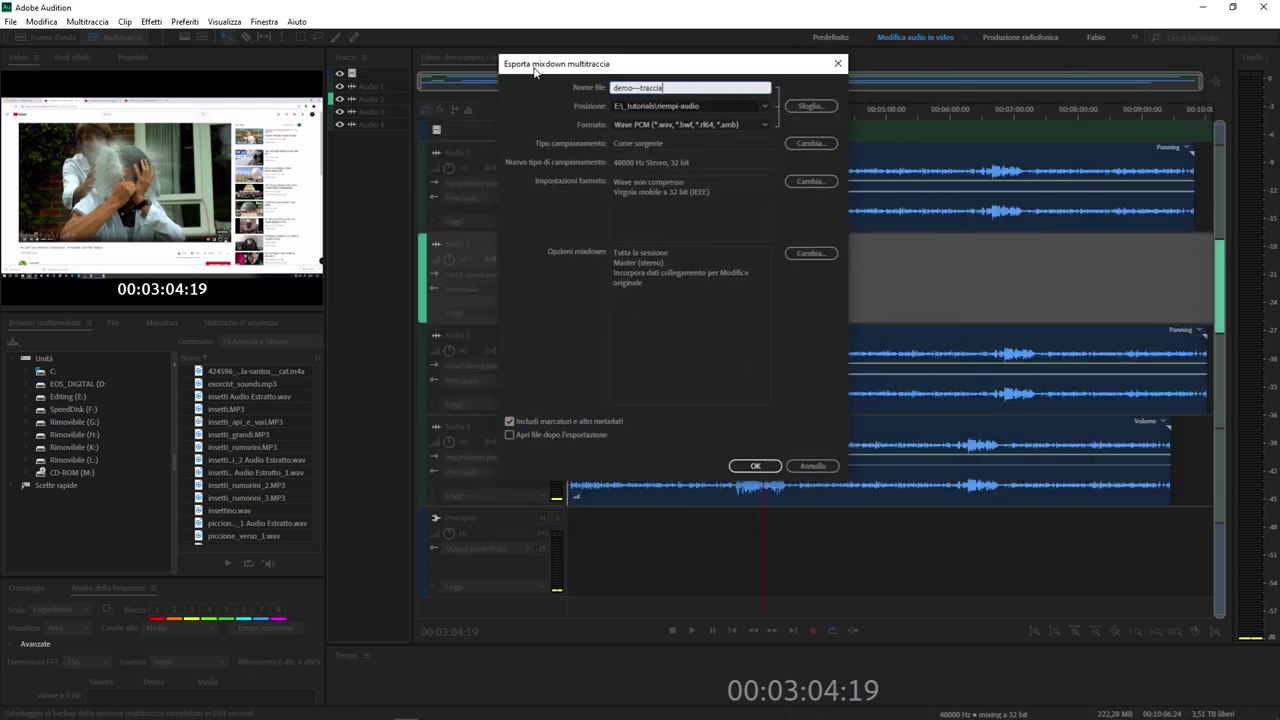
click(756, 466)
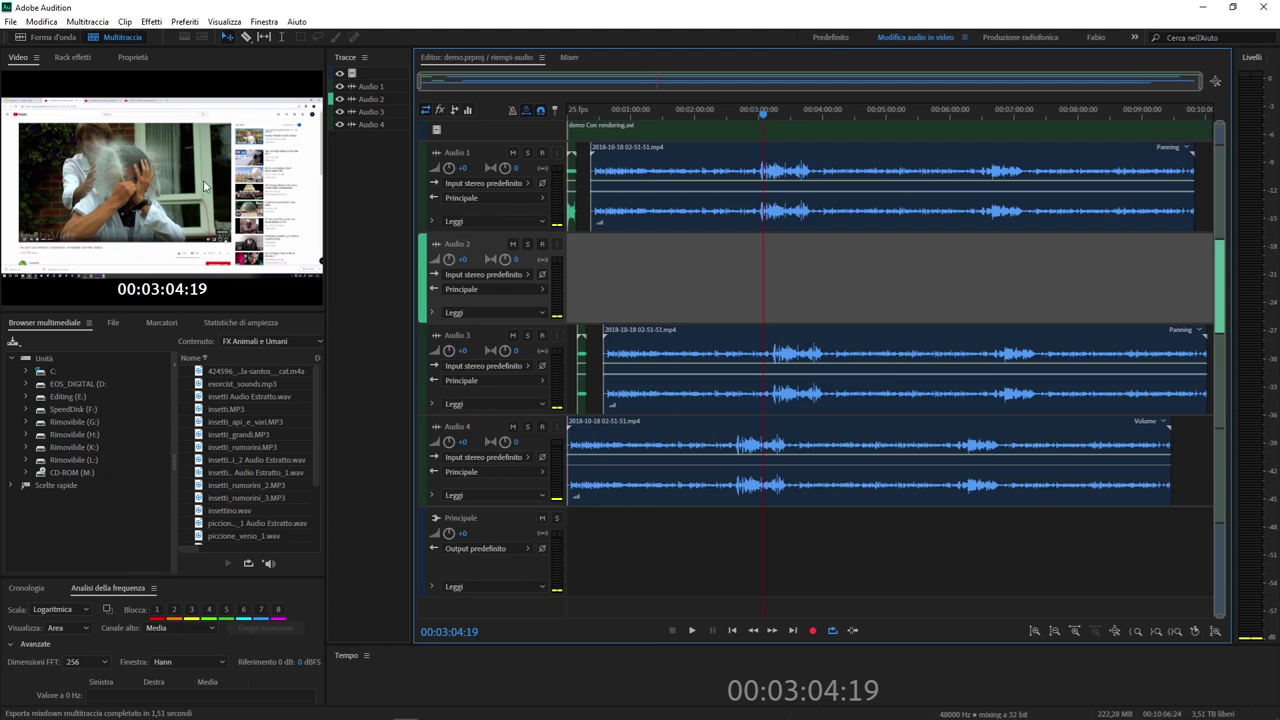
mouse_move(400, 716)
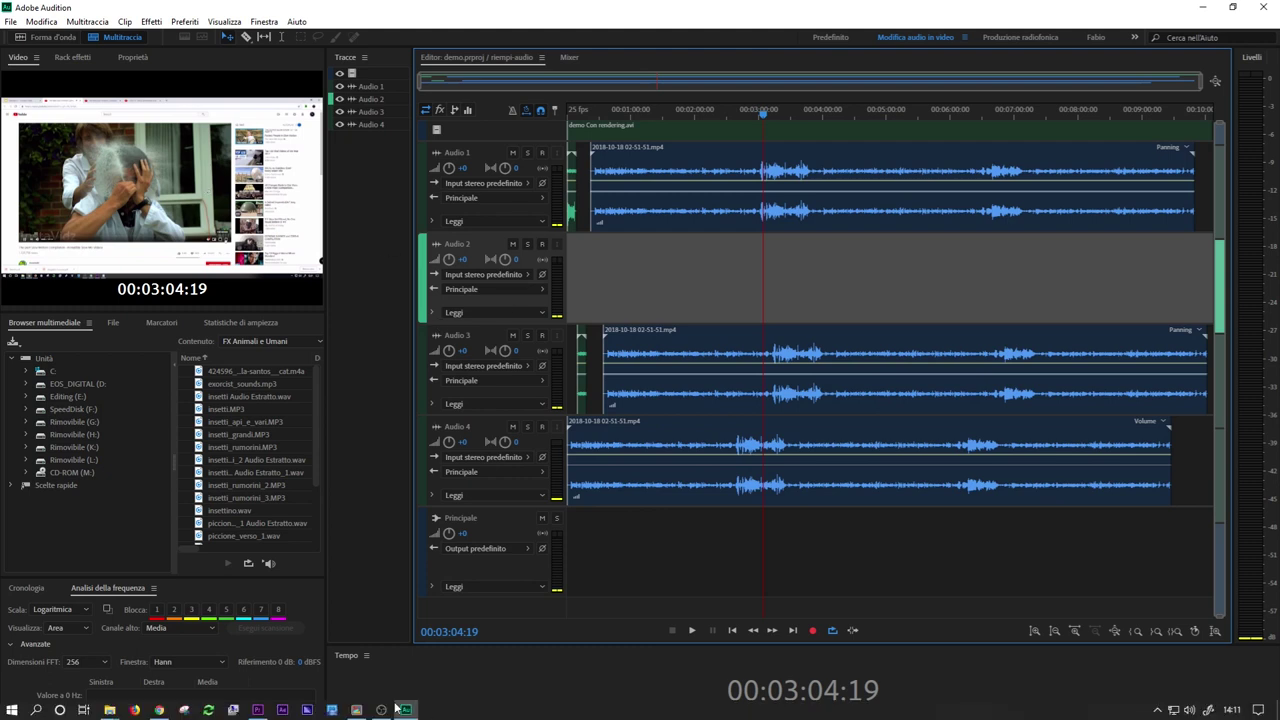
- Switch to Premiere Pro and bring up the import window from the empty Project panel
click(262, 711)
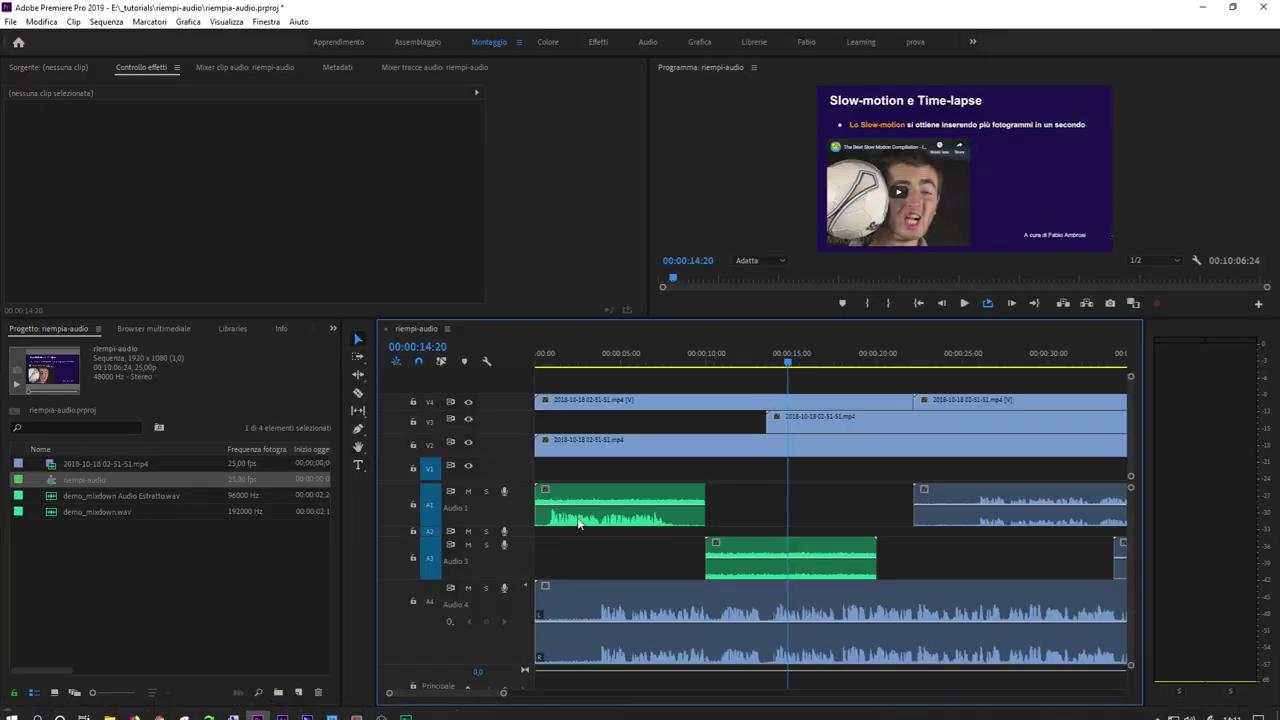
scroll(457, 519, down, 5)
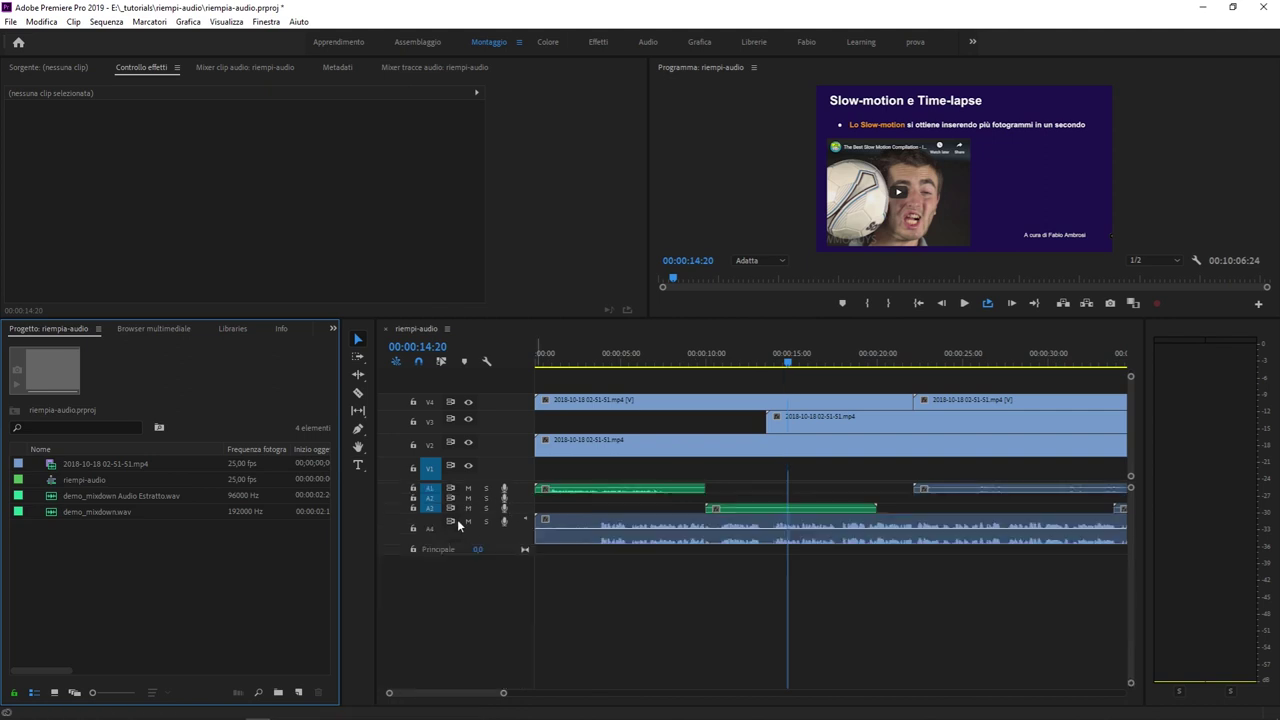
double_click(132, 565)
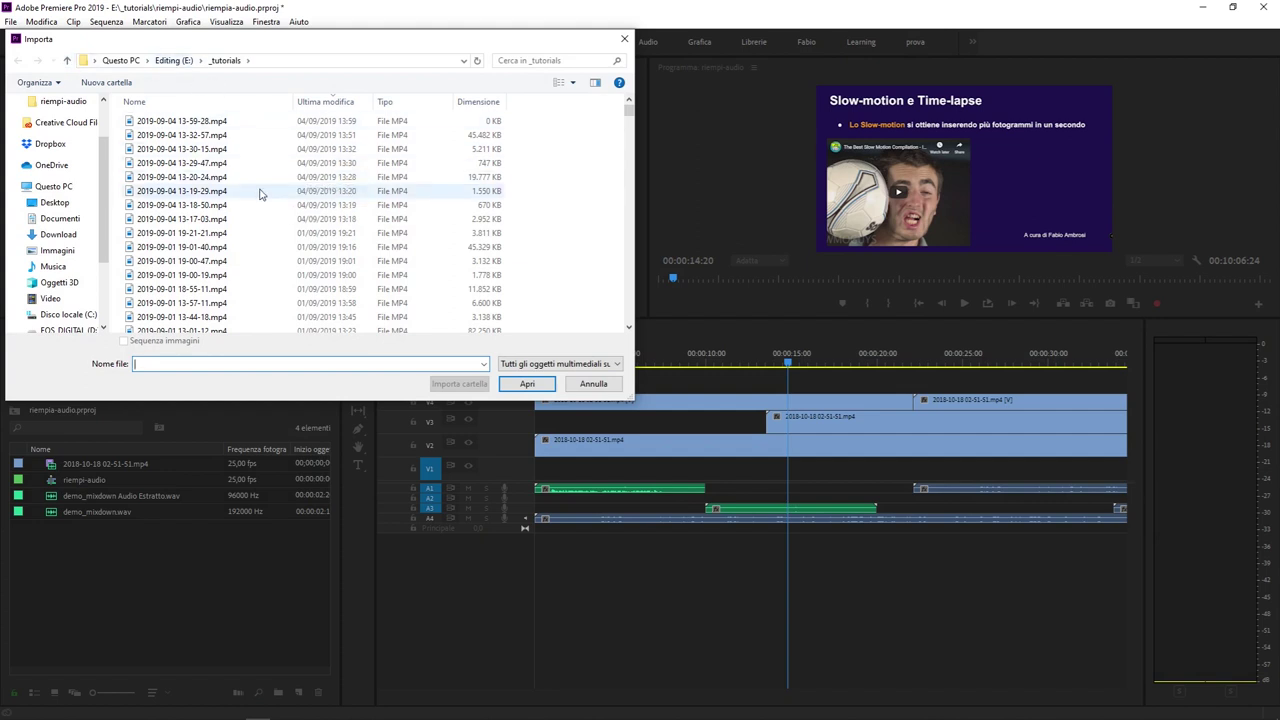
- Import demo---traccia.wav from the _tutorials > riempi-audio folder
scroll(259, 193, down, 5)
scroll(255, 198, down, 3)
scroll(252, 203, down, 3)
scroll(248, 207, down, 2)
scroll(247, 211, down, 3)
scroll(247, 212, down, 3)
scroll(246, 213, down, 3)
scroll(246, 213, down, 3)
scroll(246, 212, down, 3)
scroll(246, 211, down, 3)
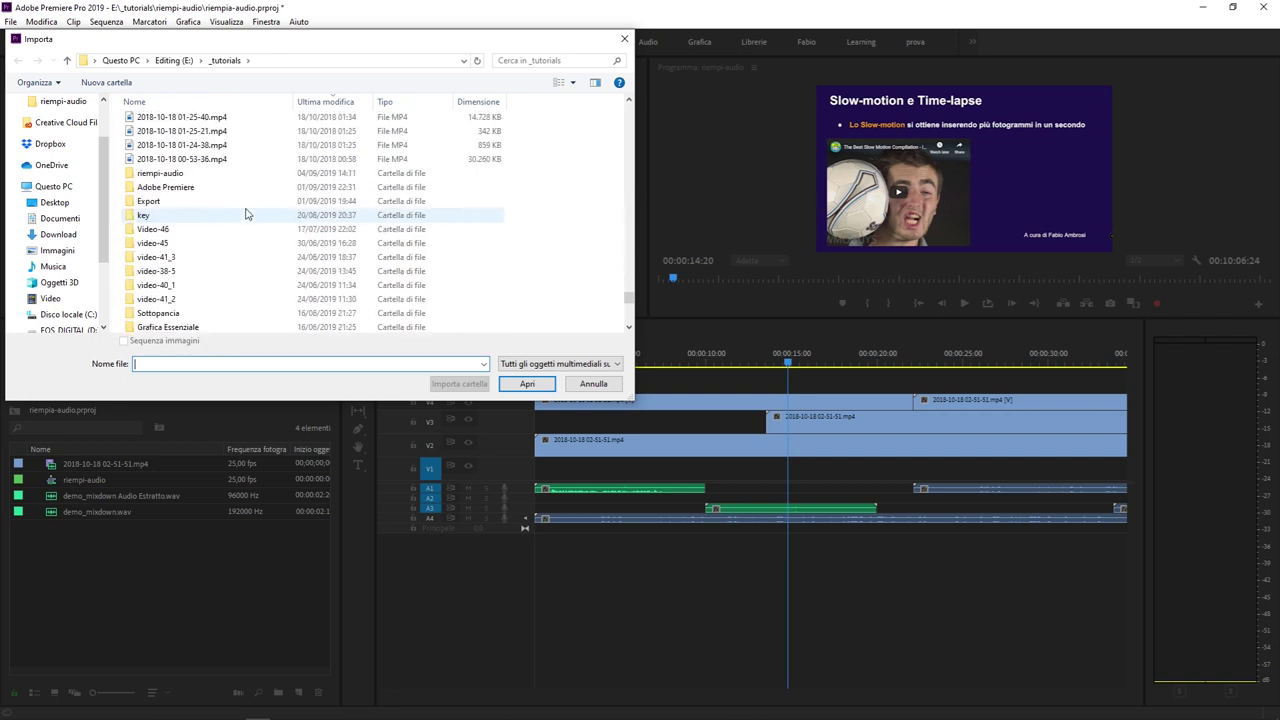
click(256, 175)
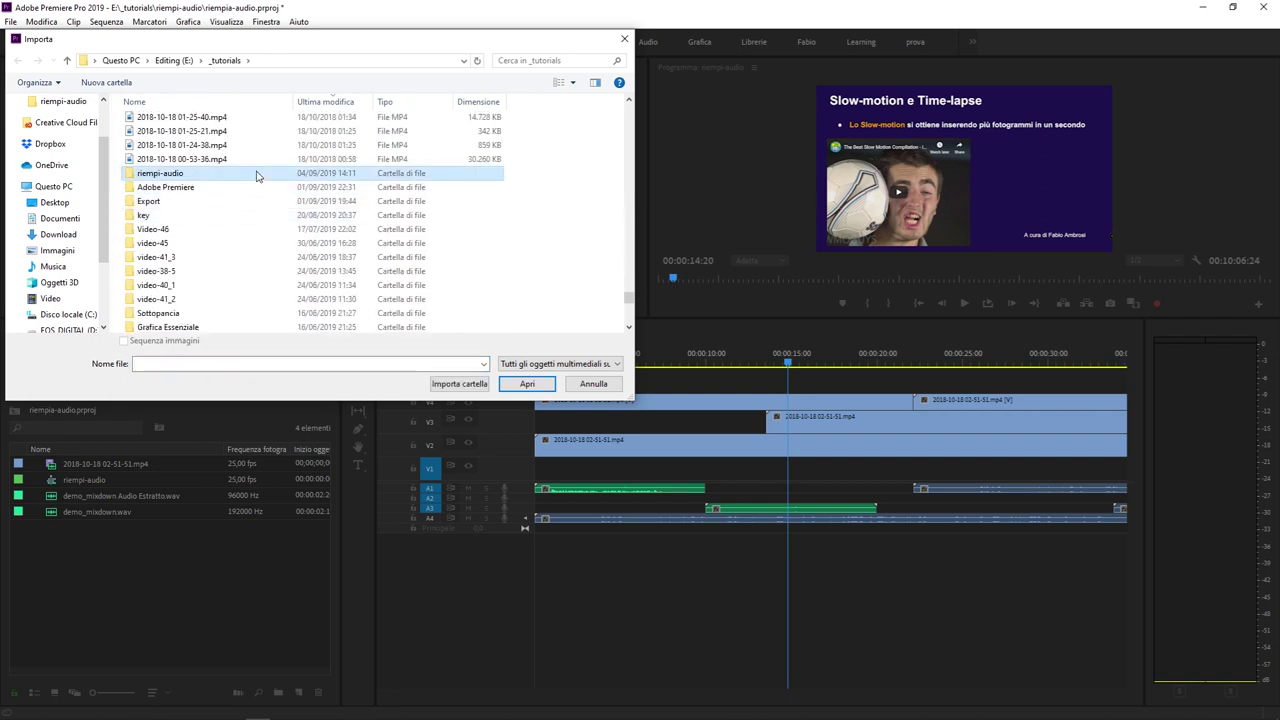
double_click(256, 175)
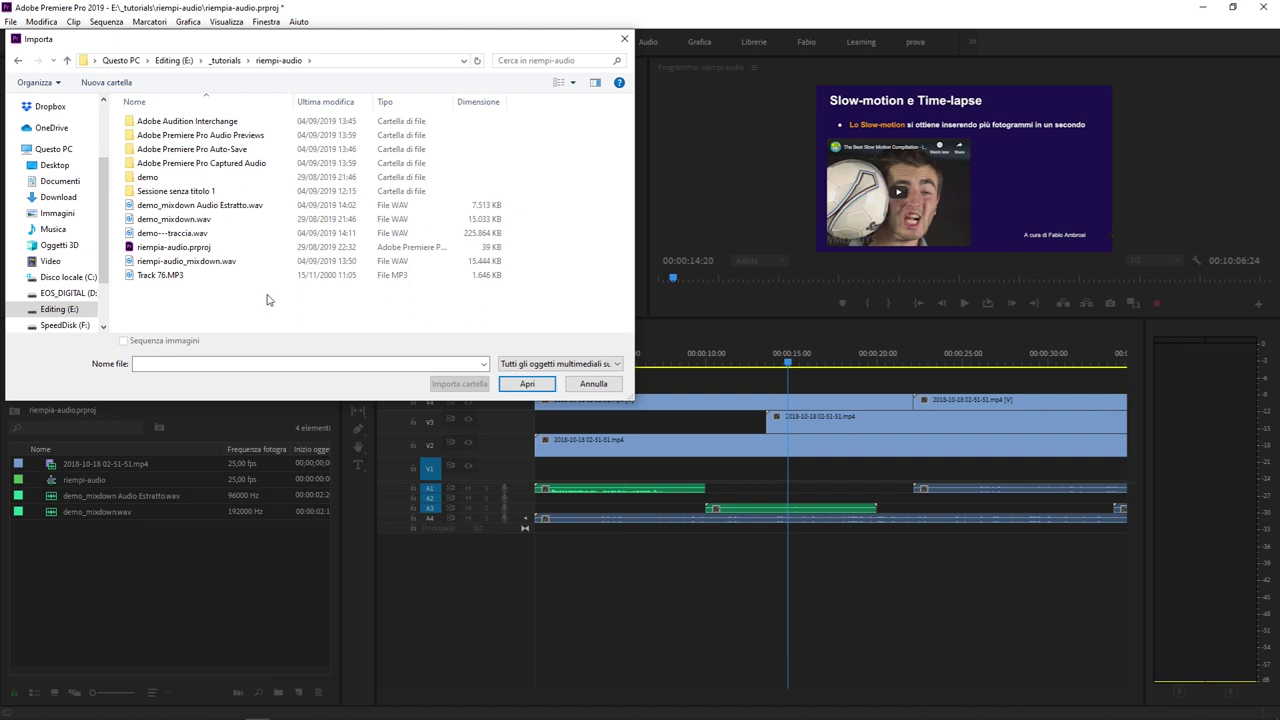
click(255, 236)
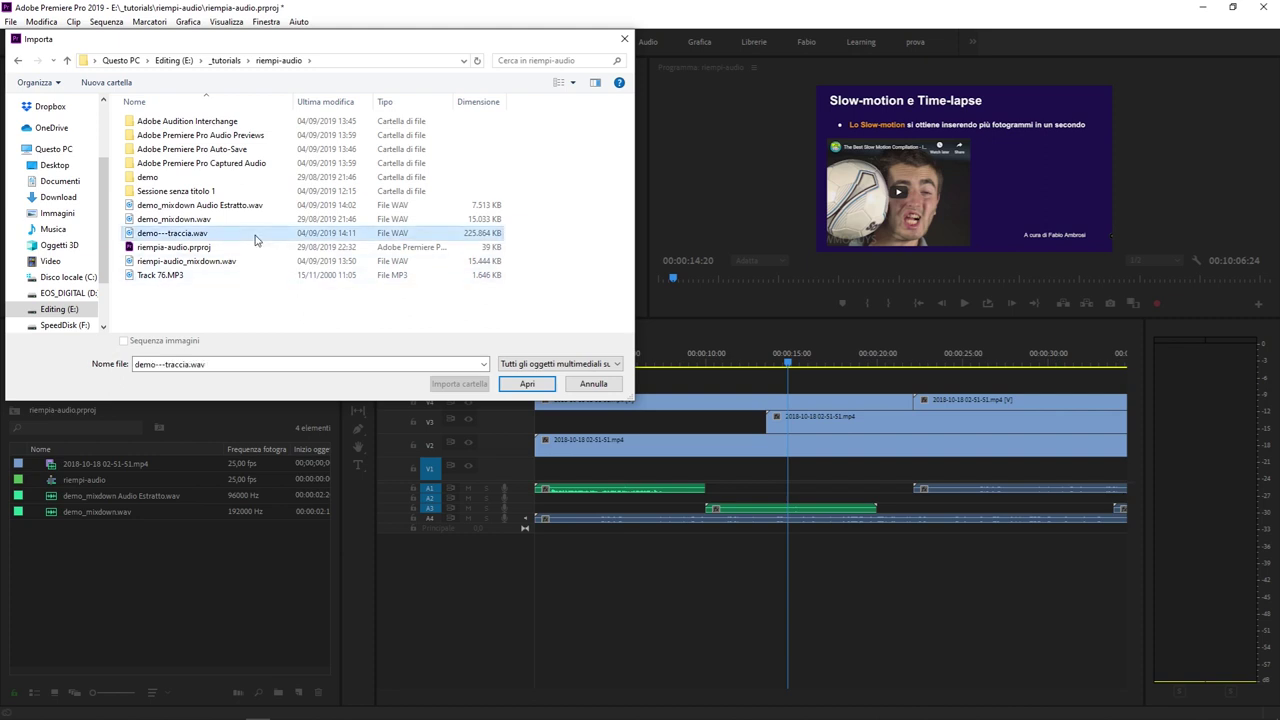
click(530, 385)
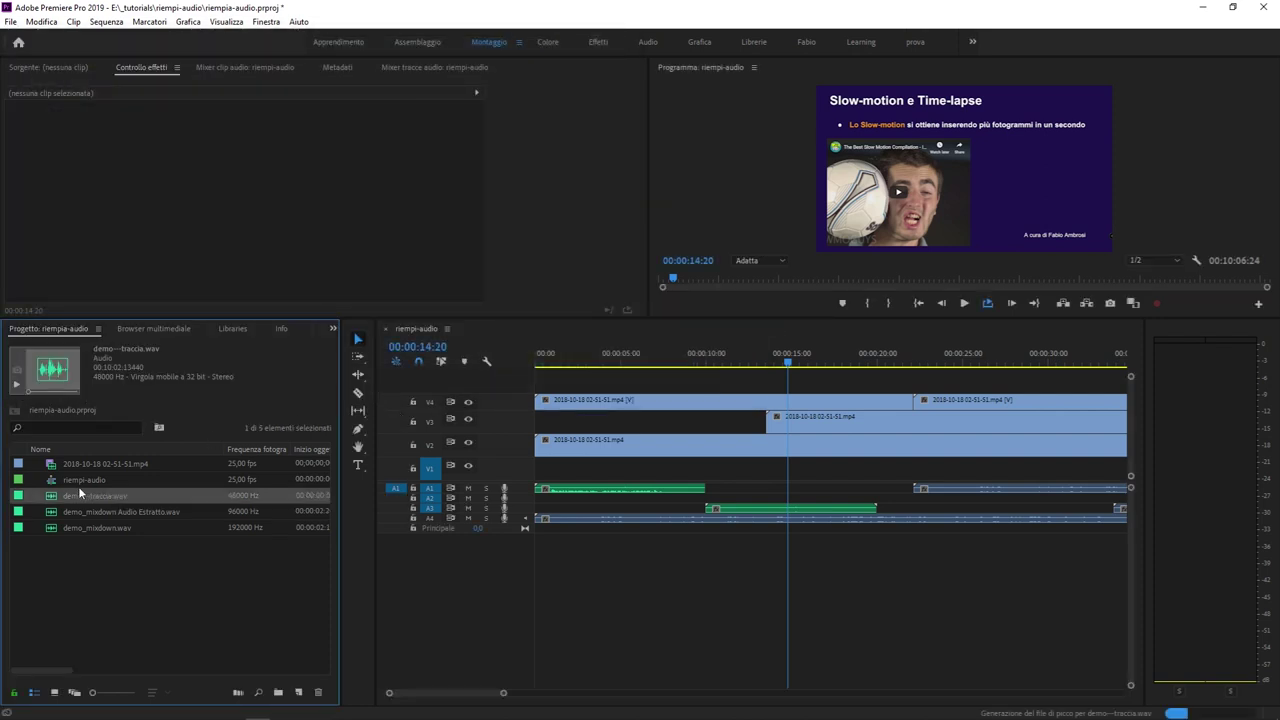
- Drop demo---traccia.wav onto a new audio track A5 and mute tracks A1–A4
drag(50, 500, 533, 540)
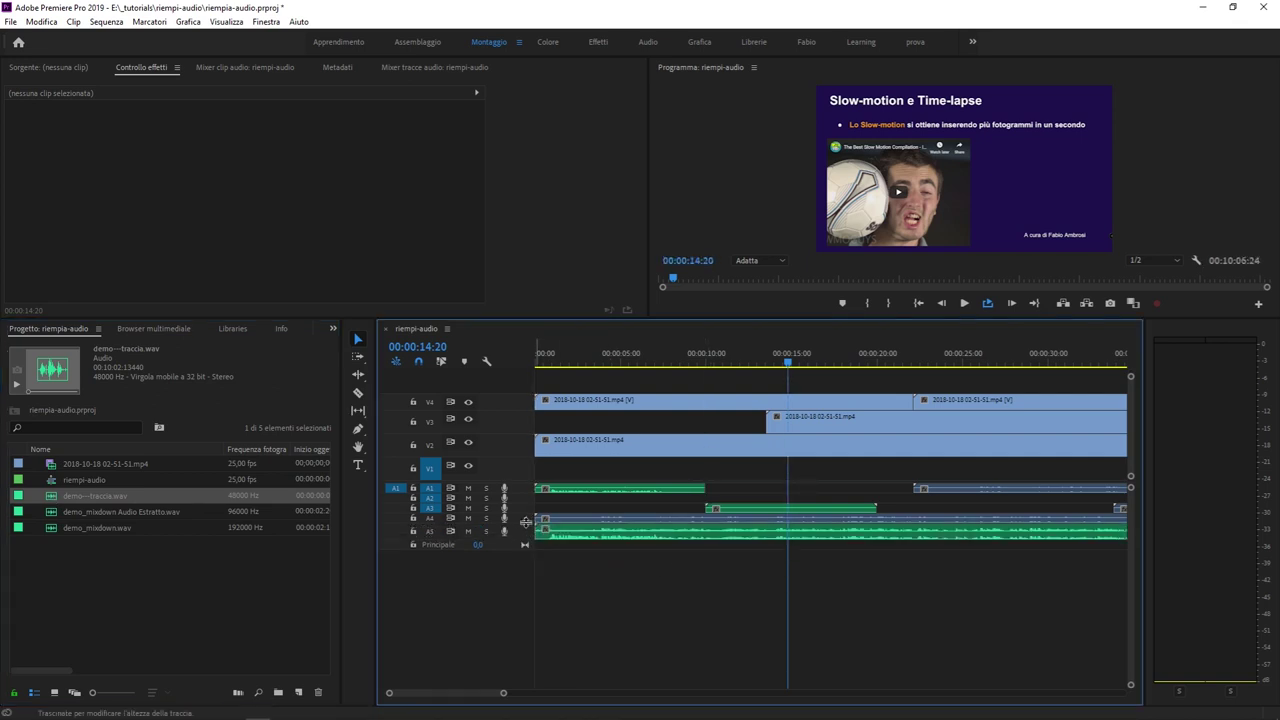
click(468, 518)
click(468, 508)
click(467, 498)
click(466, 488)
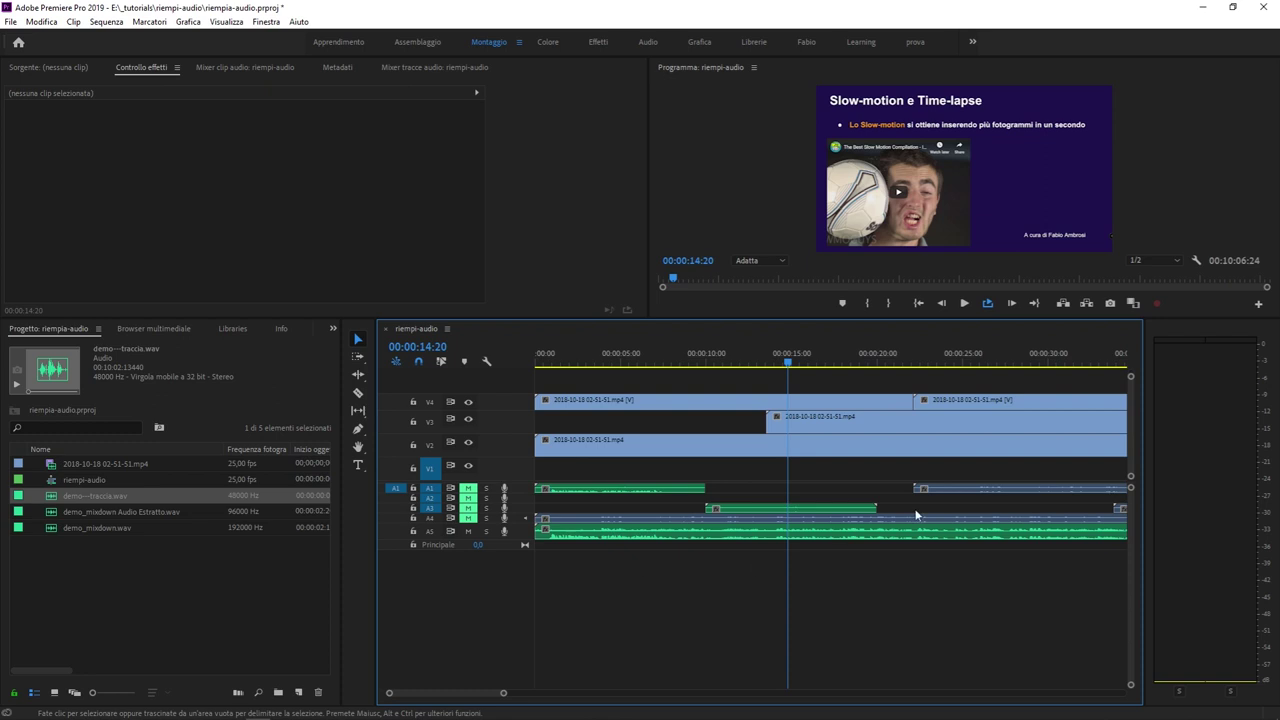
- Delete the original audio clips on A1–A4, leaving only the A5 mixdown
click(422, 532)
click(1170, 486)
click(900, 516)
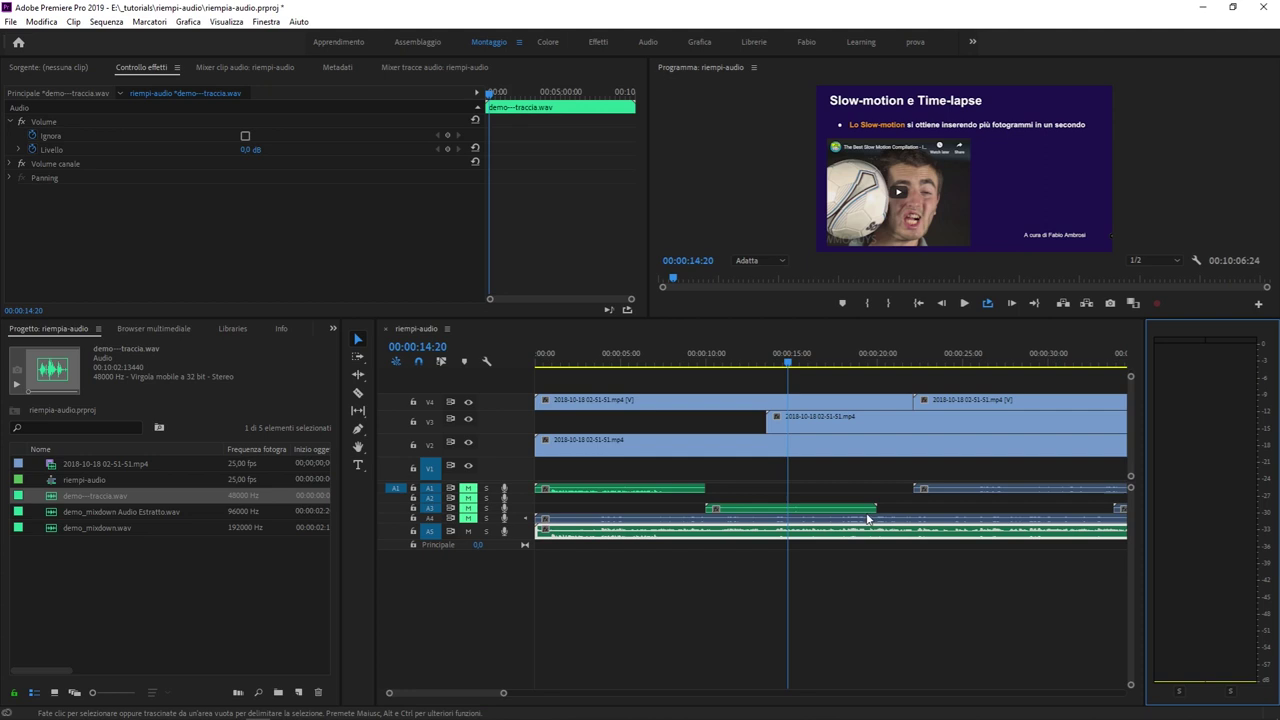
drag(611, 474, 1199, 514)
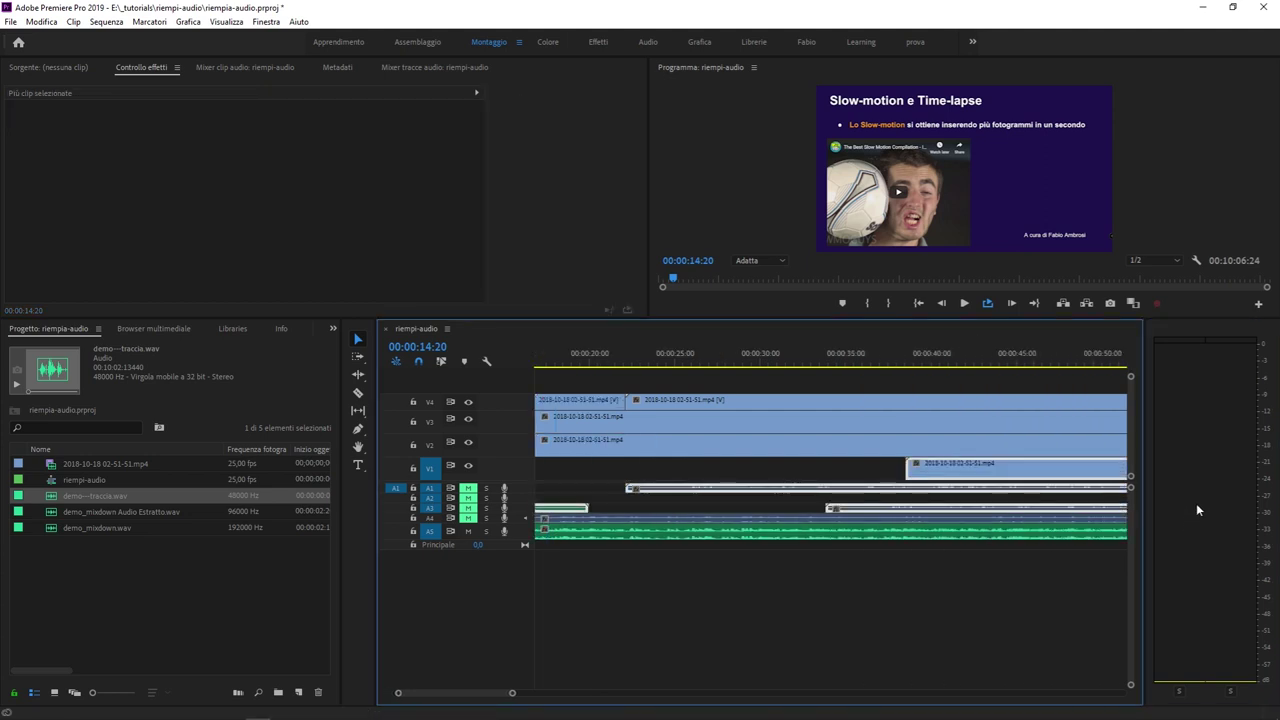
click(718, 575)
key(minus)
key(minus)
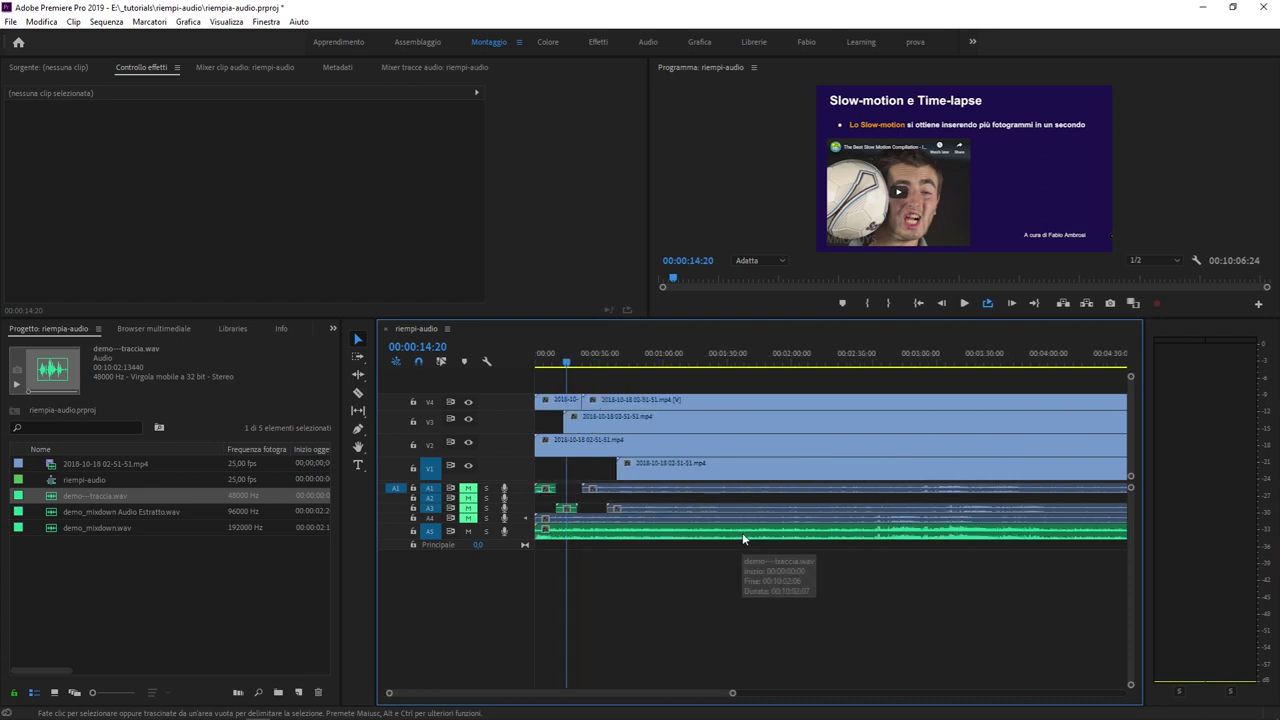
key(minus)
key(minus)
key(minus)
click(742, 539)
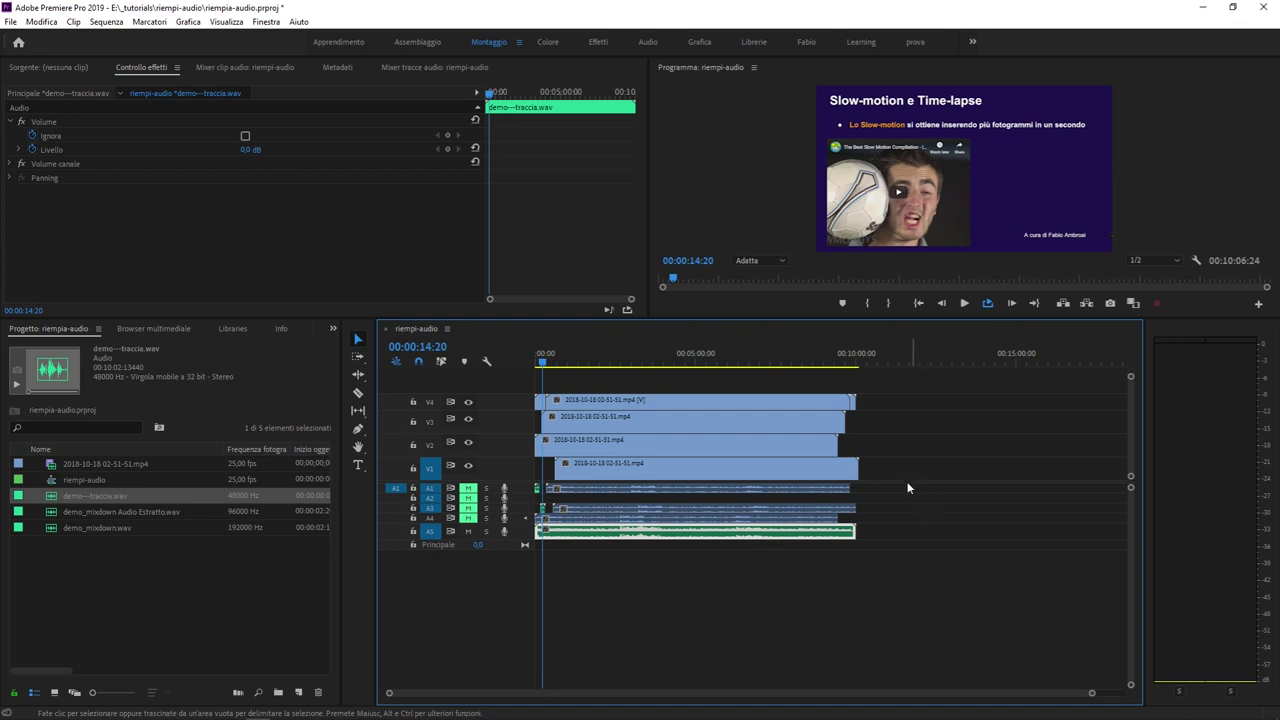
drag(912, 484, 496, 512)
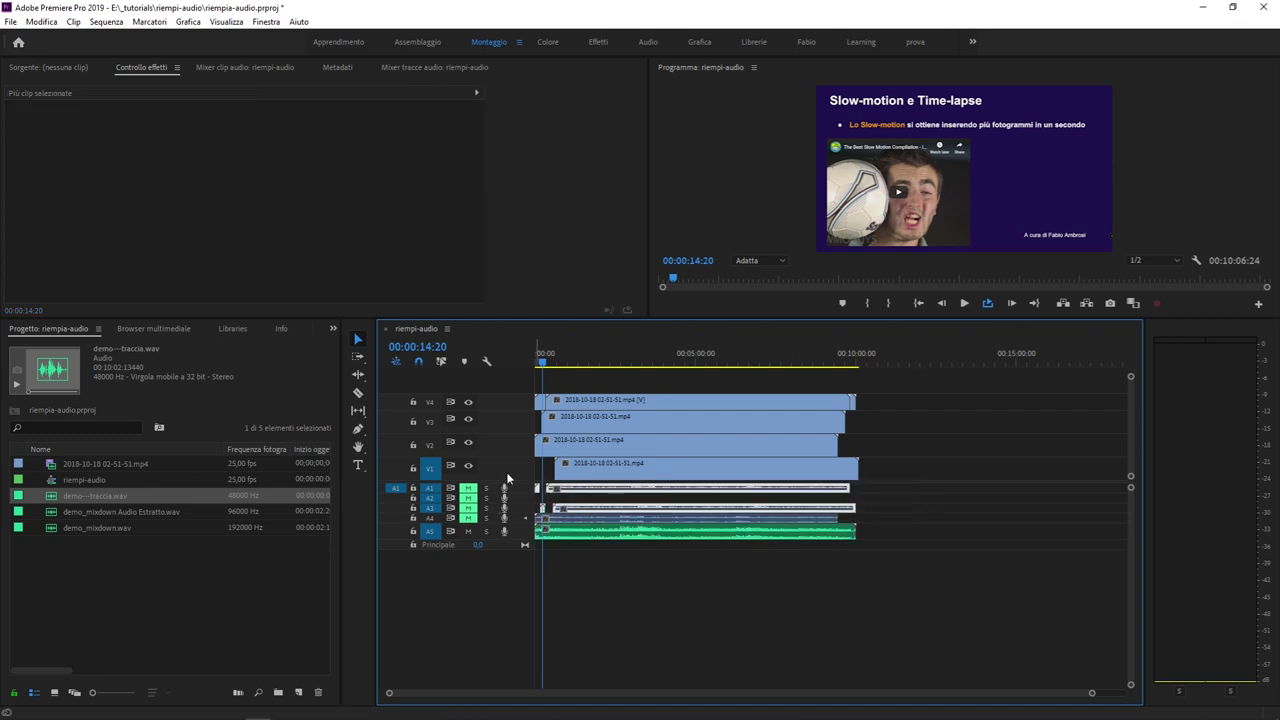
click(507, 480)
drag(929, 501, 536, 518)
key(Delete)
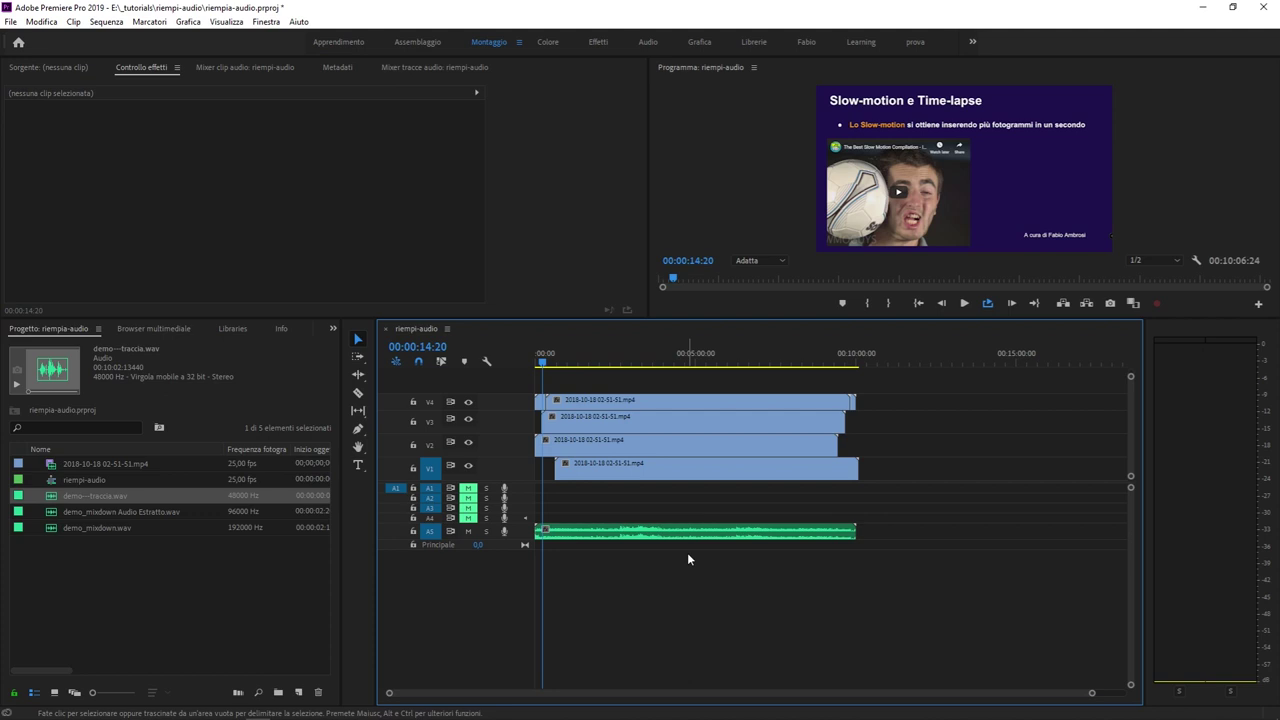
mouse_move(409, 711)
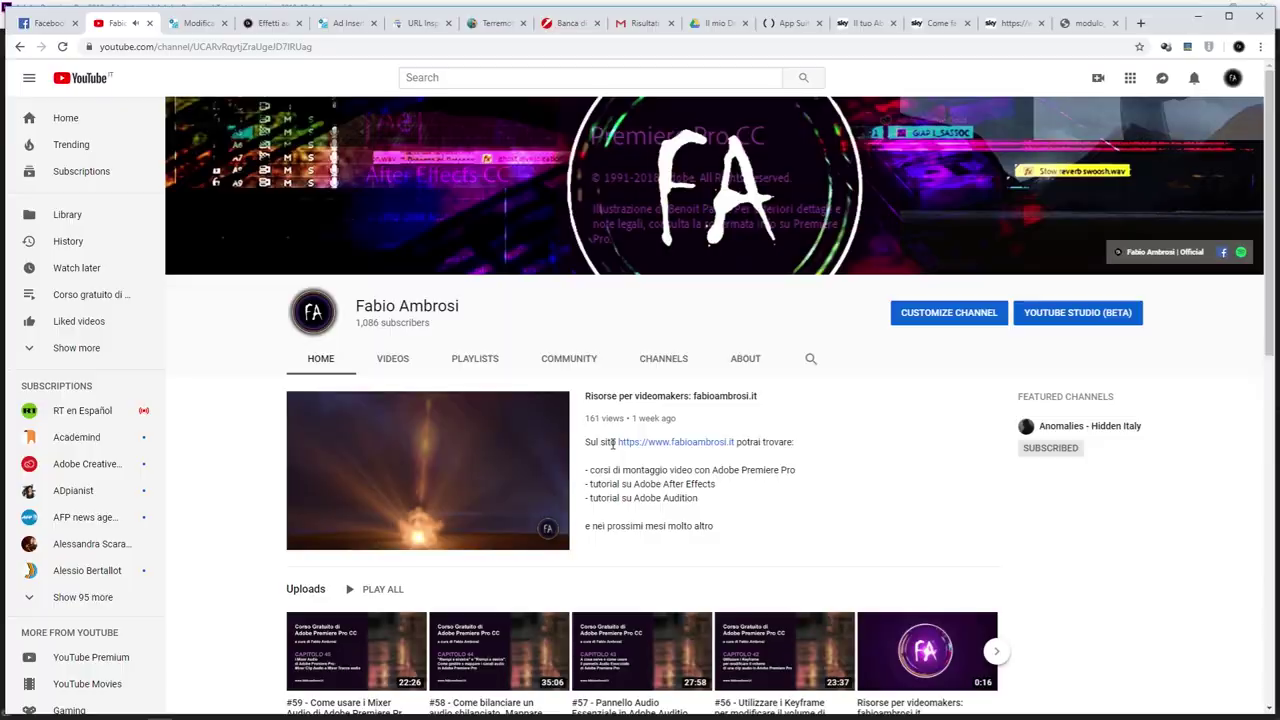
- Scroll the YouTube channel page down to the Premiere course playlists and back up
scroll(783, 468, down, 8)
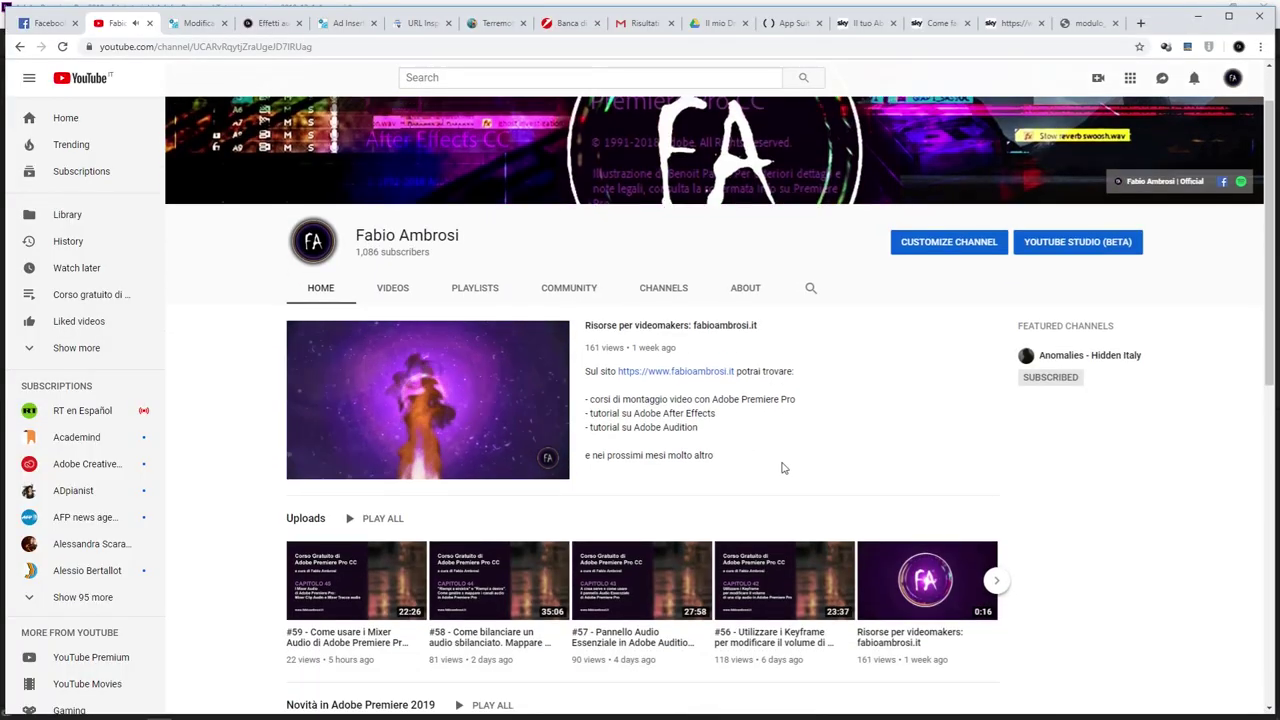
scroll(780, 466, up, 5)
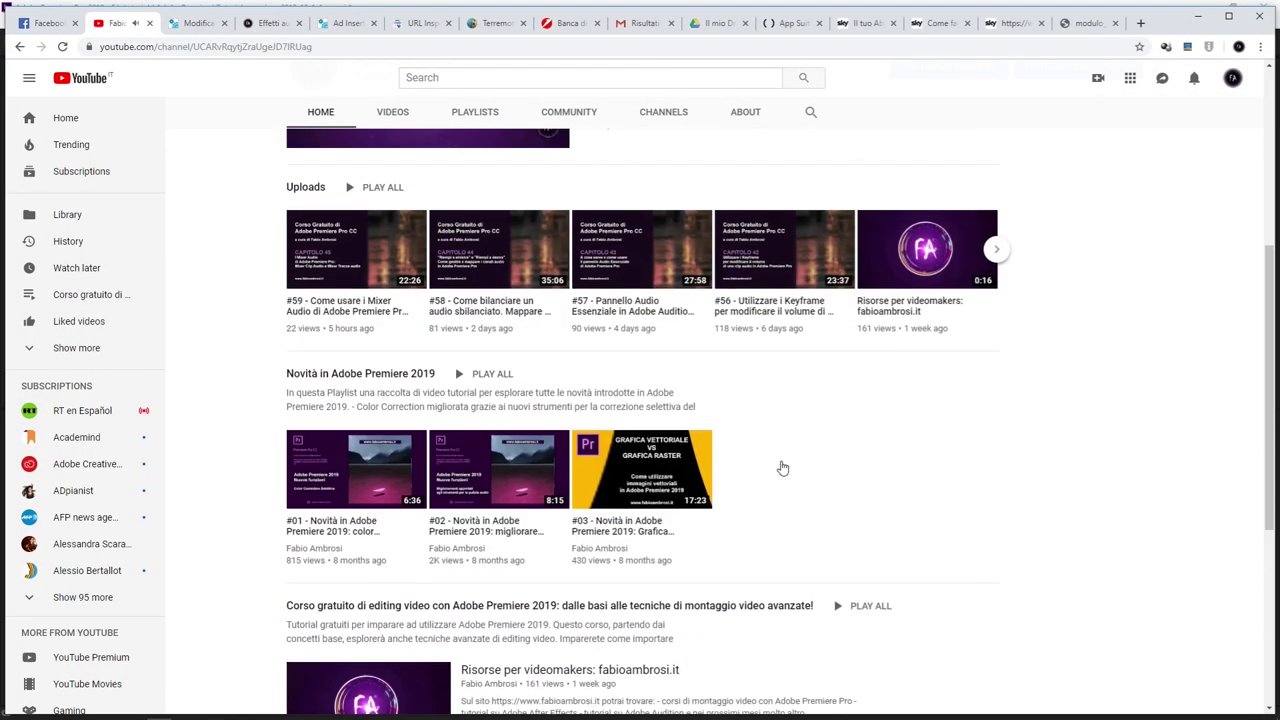
scroll(780, 466, up, 4)
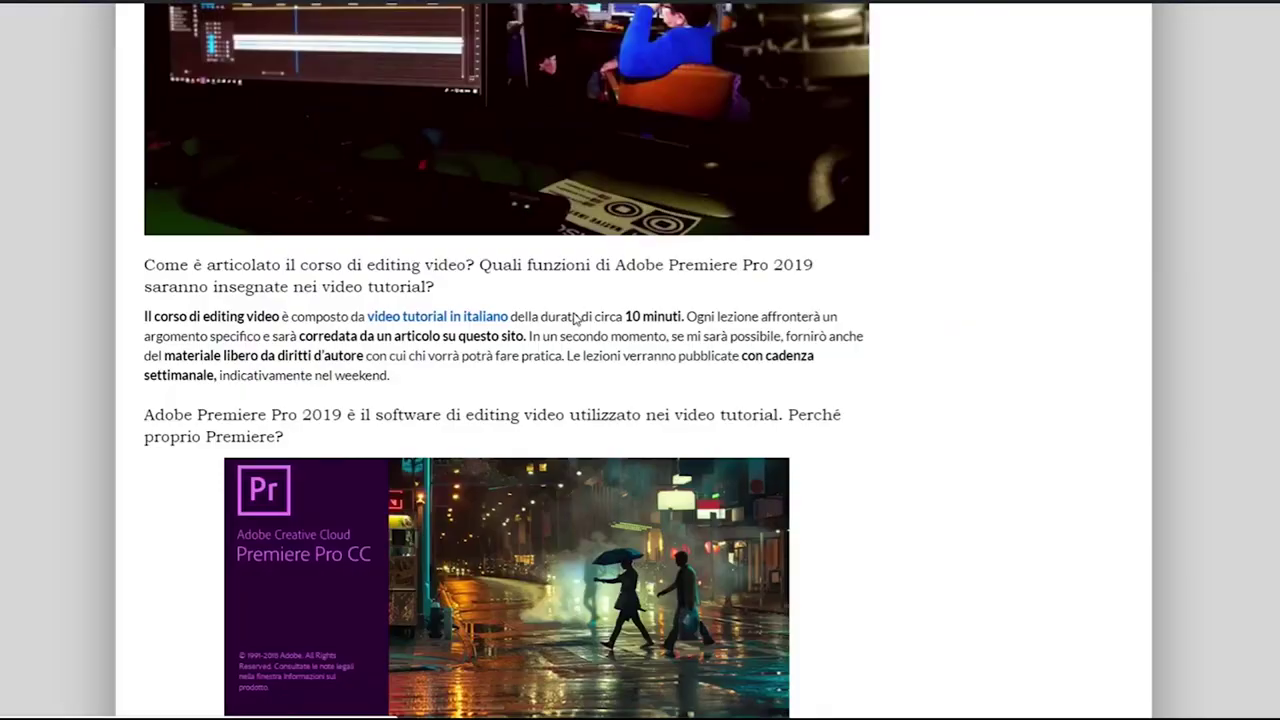
- Scroll through the fabioambrosi.it course article's numbered lesson index
scroll(573, 316, down, 10)
scroll(560, 318, down, 10)
scroll(540, 320, down, 8)
scroll(522, 322, down, 5)
scroll(521, 323, down, 2)
scroll(523, 323, up, 3)
scroll(518, 324, up, 3)
scroll(520, 325, down, 5)
scroll(640, 329, down, 2)
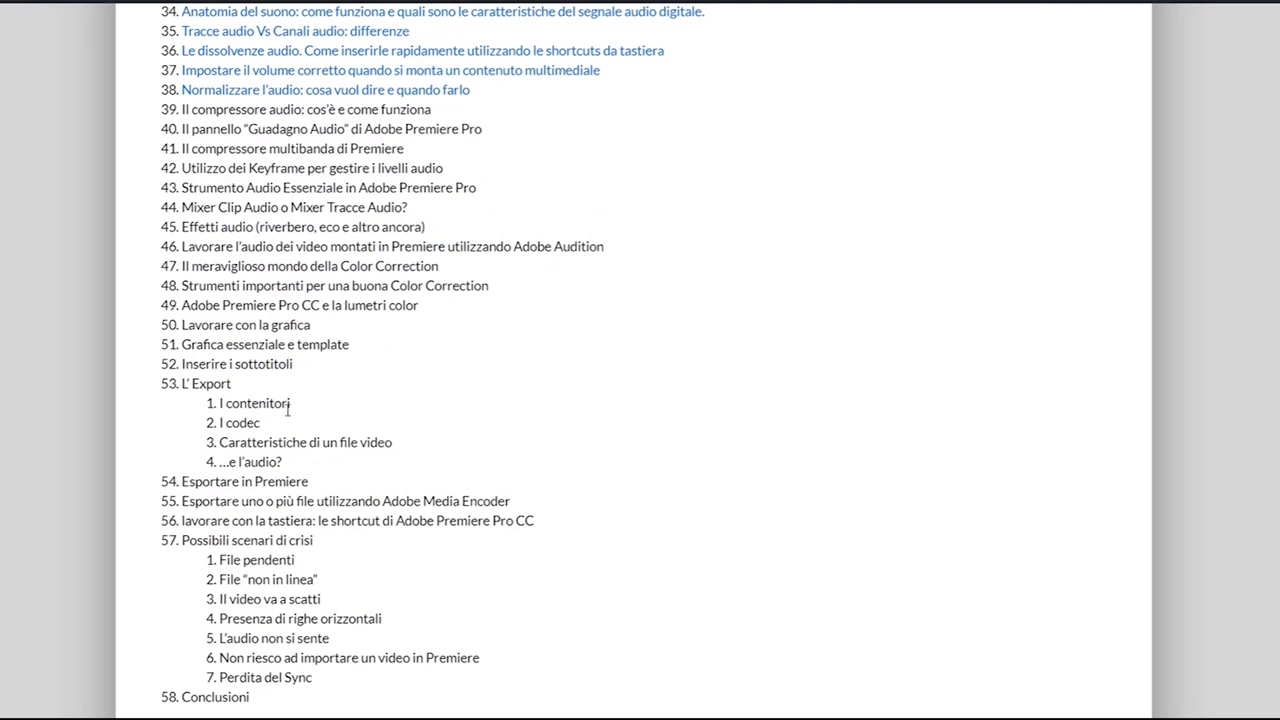
scroll(272, 608, down, 2)
scroll(272, 605, up, 3)
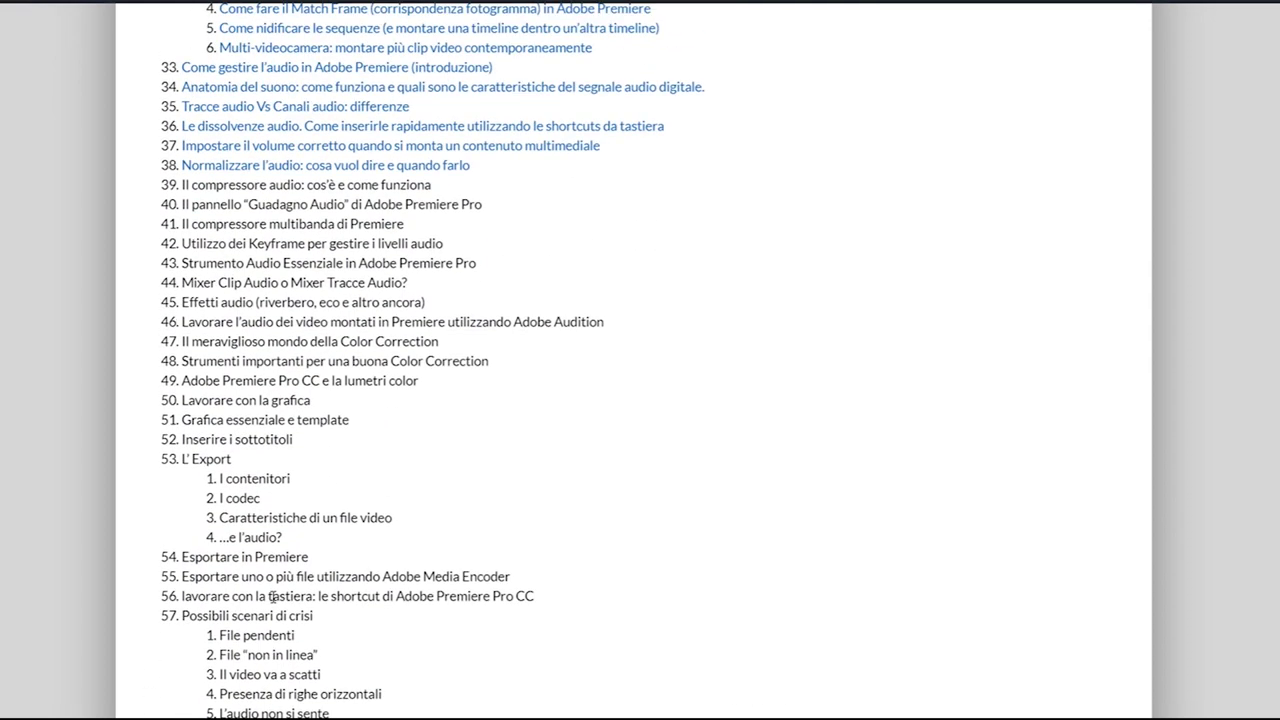
scroll(273, 597, up, 3)
scroll(272, 597, up, 3)
scroll(272, 597, up, 4)
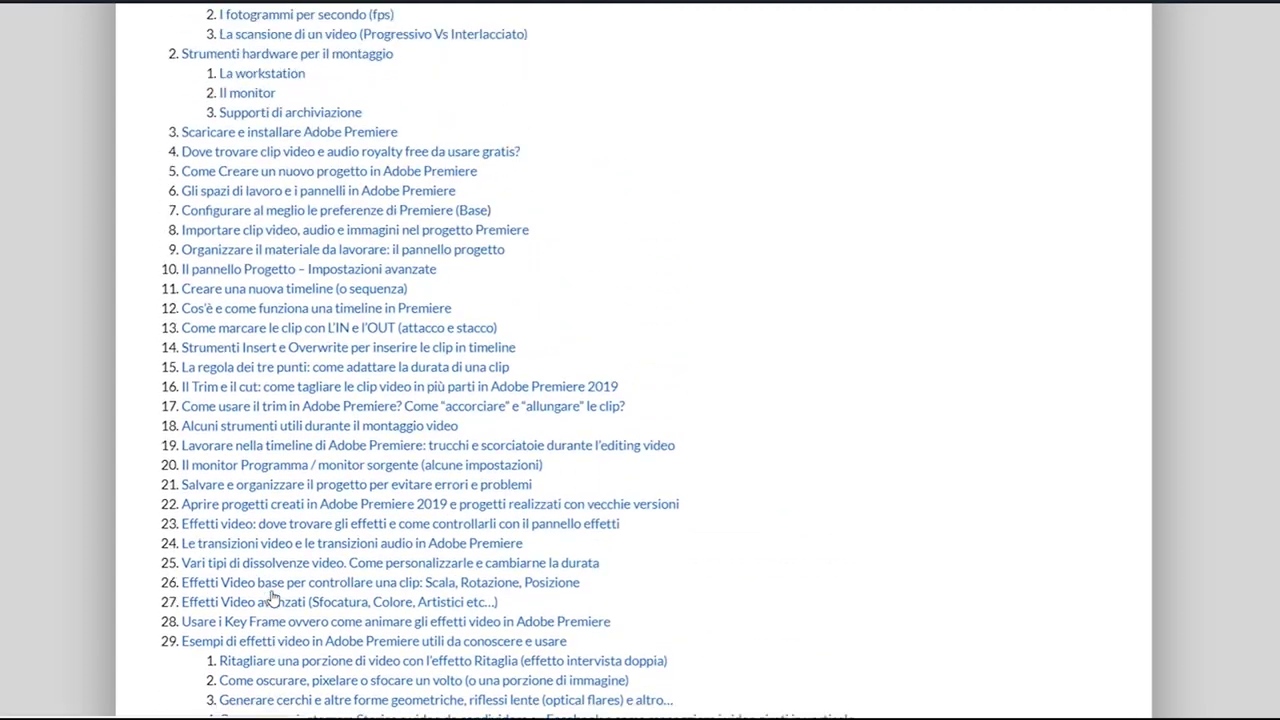
scroll(272, 597, up, 2)
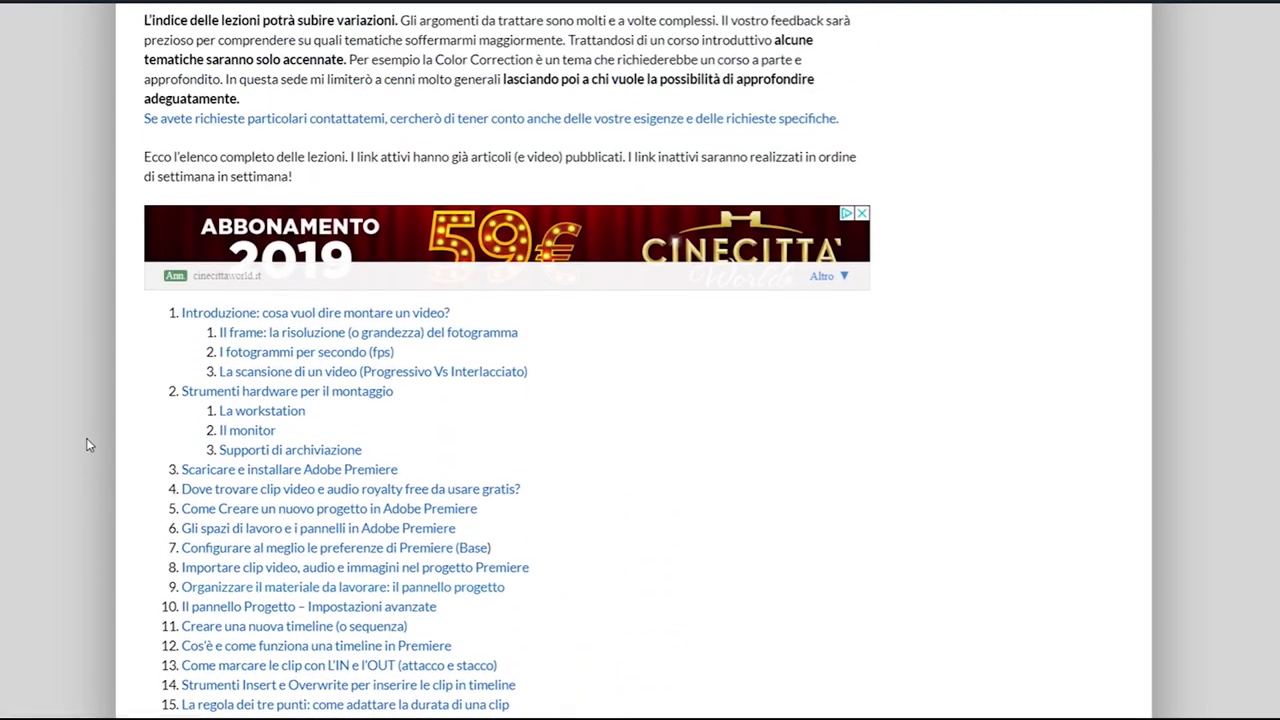
scroll(86, 440, down, 2)
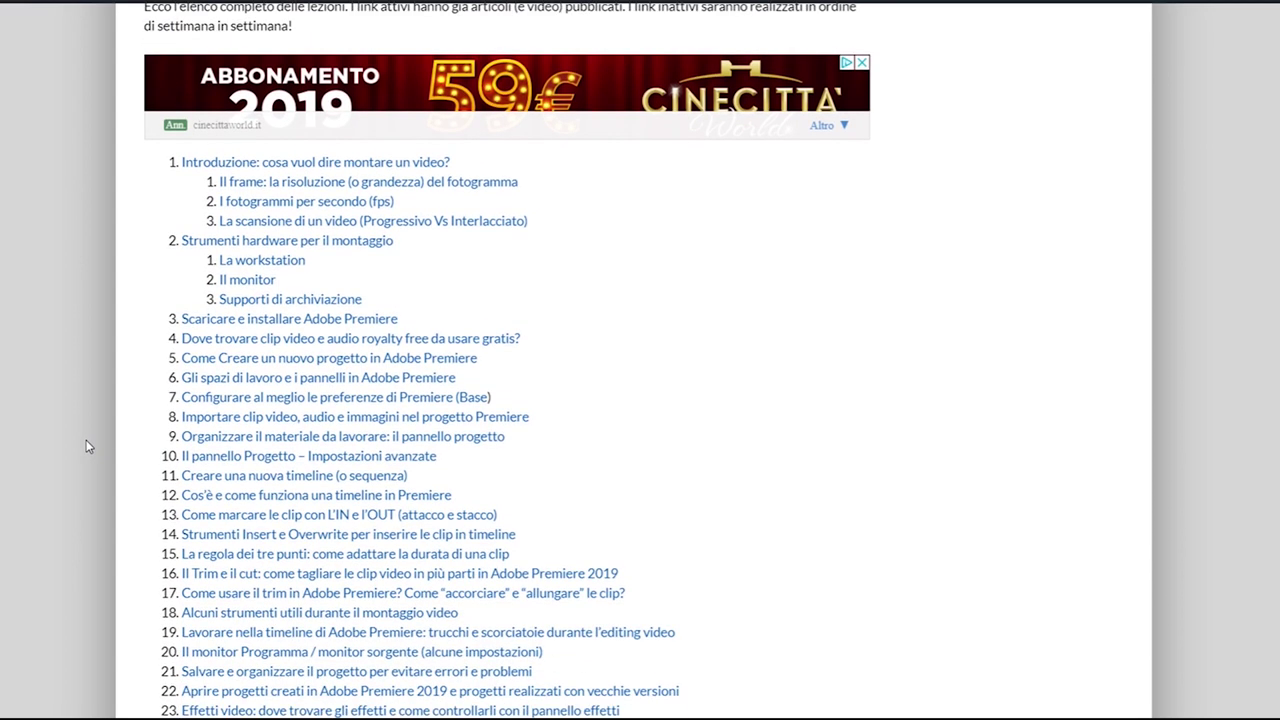
scroll(86, 440, down, 1)
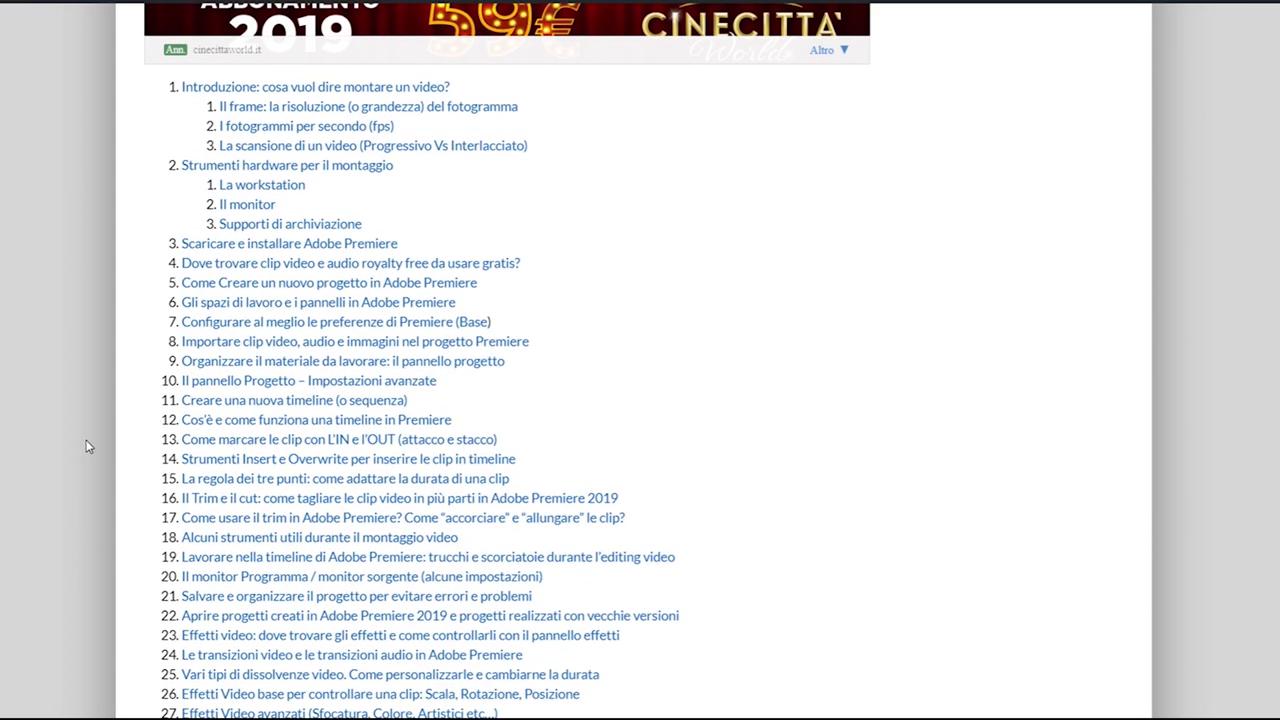